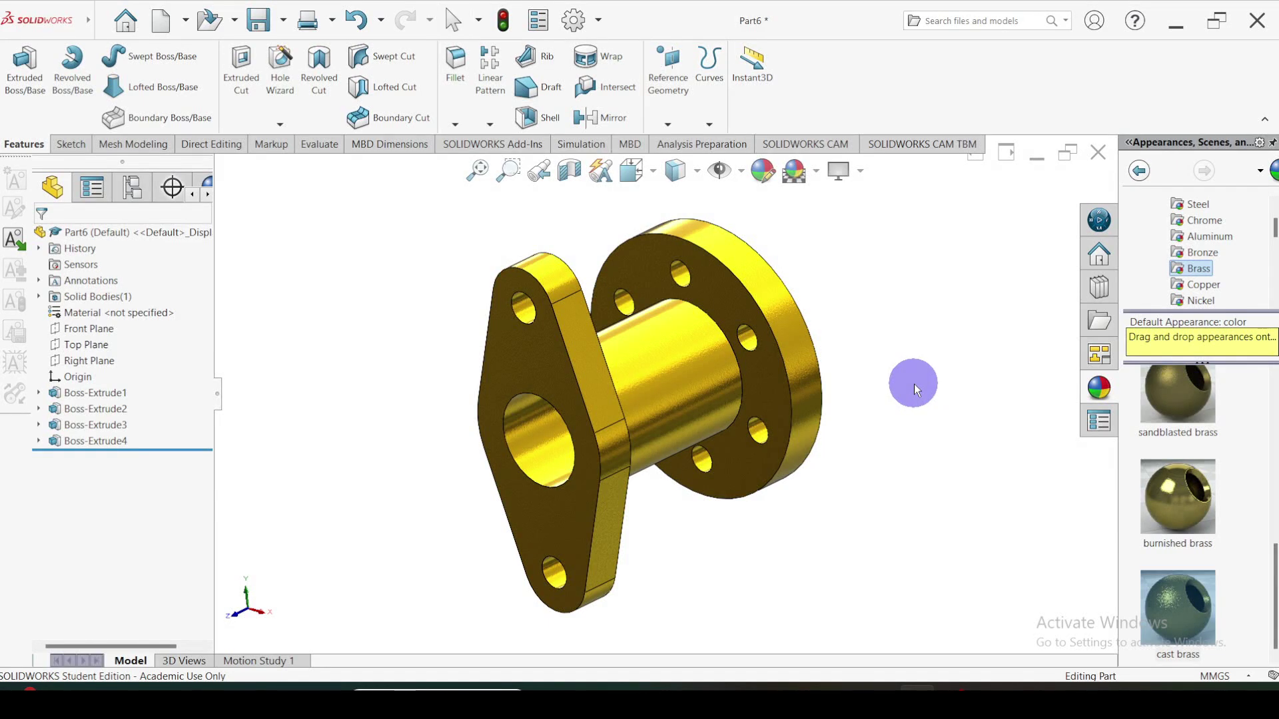
Section the finished brass flange part, examine it from several sides and compare it with the dimensioned drawing in Word.
middle_click_drag(913, 389, 308, 457)
left_click(569, 172)
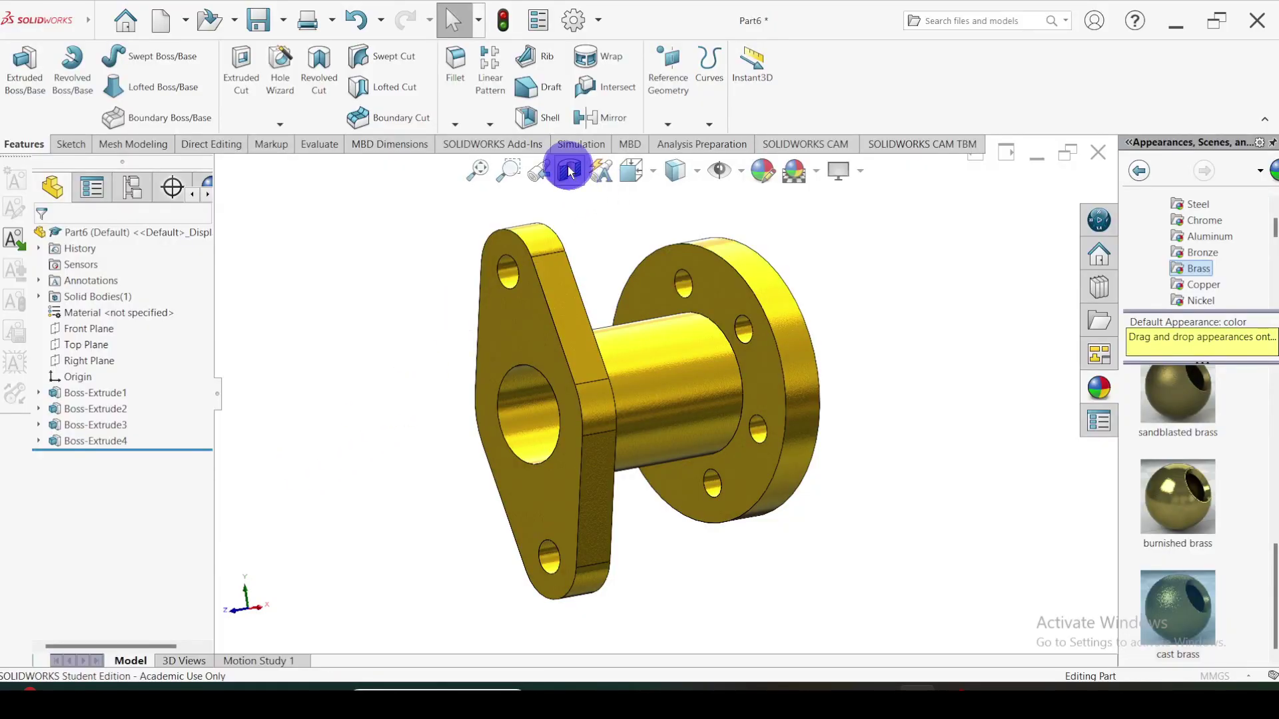
left_click(992, 213)
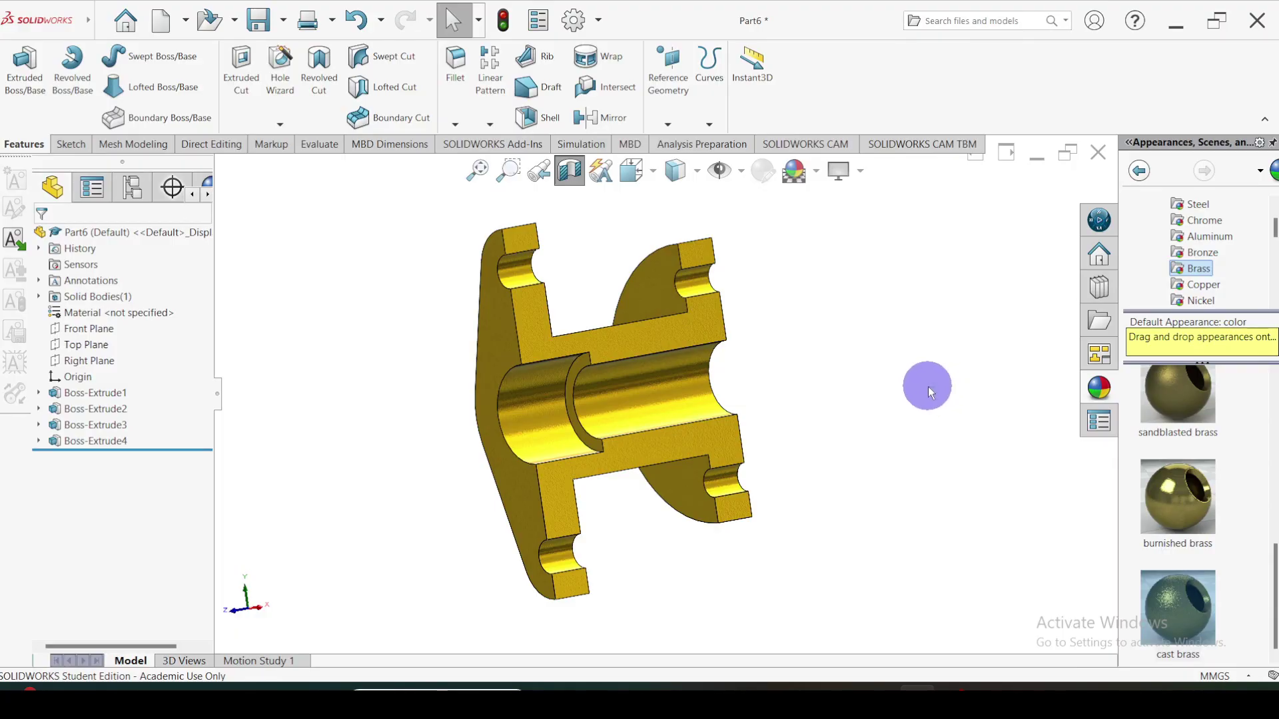
middle_click_drag(926, 386, 366, 464)
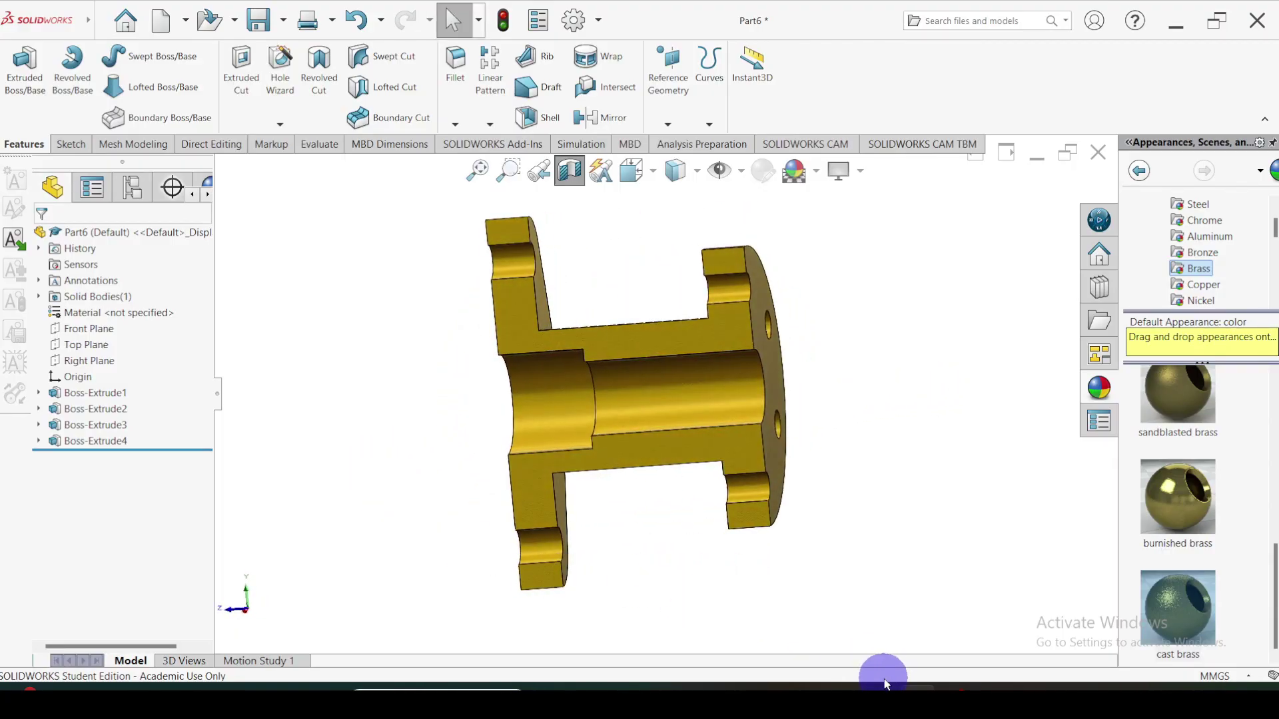
mouse_move(880, 692)
left_click(879, 649)
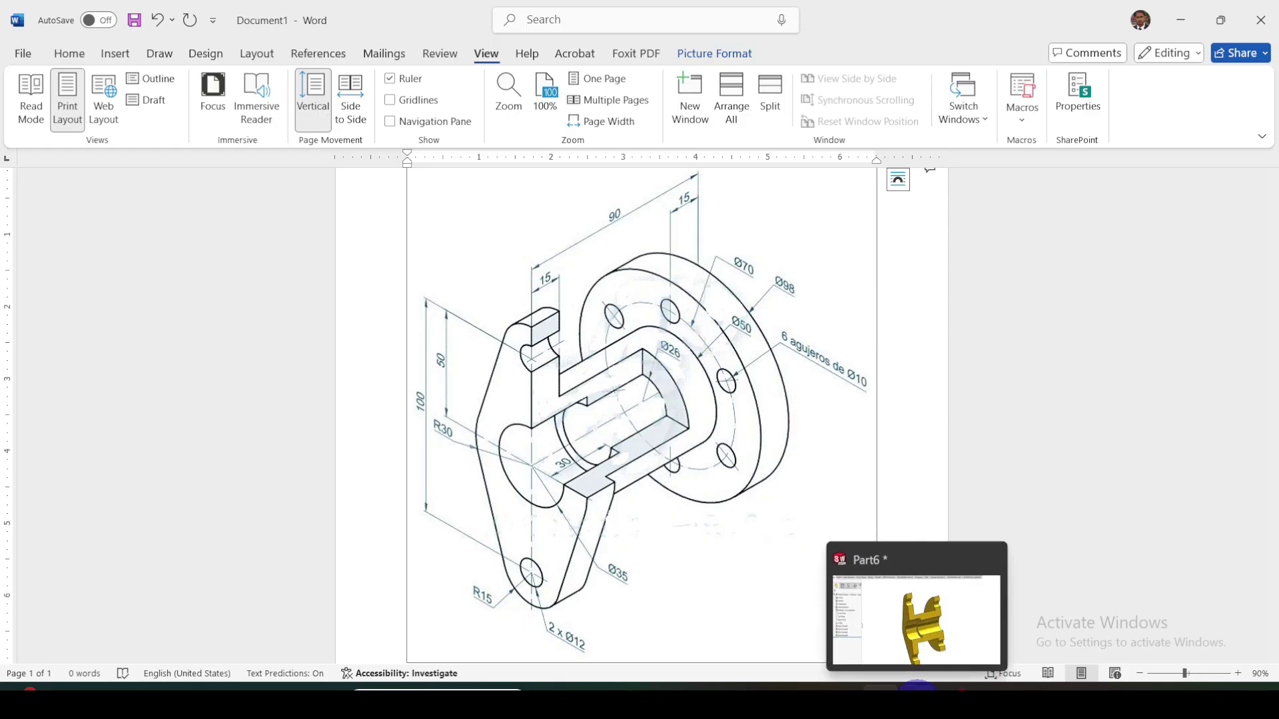
left_click(918, 693)
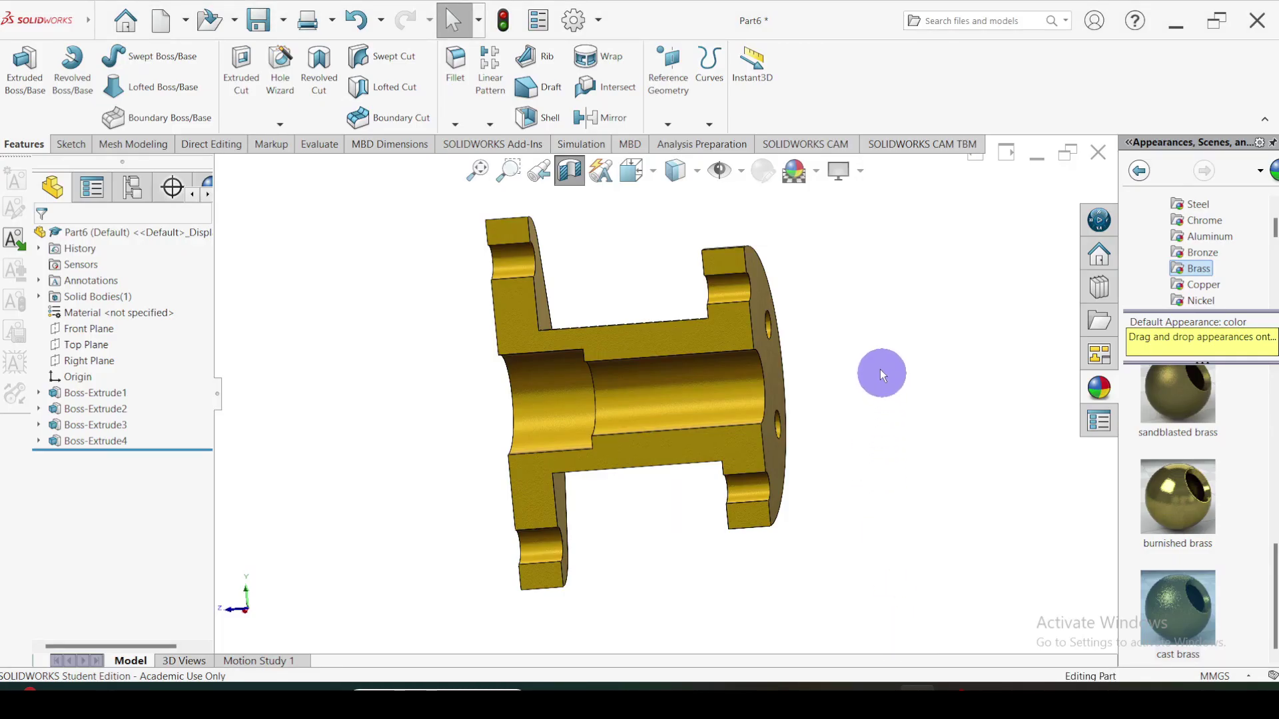
middle_click_drag(881, 369, 859, 271)
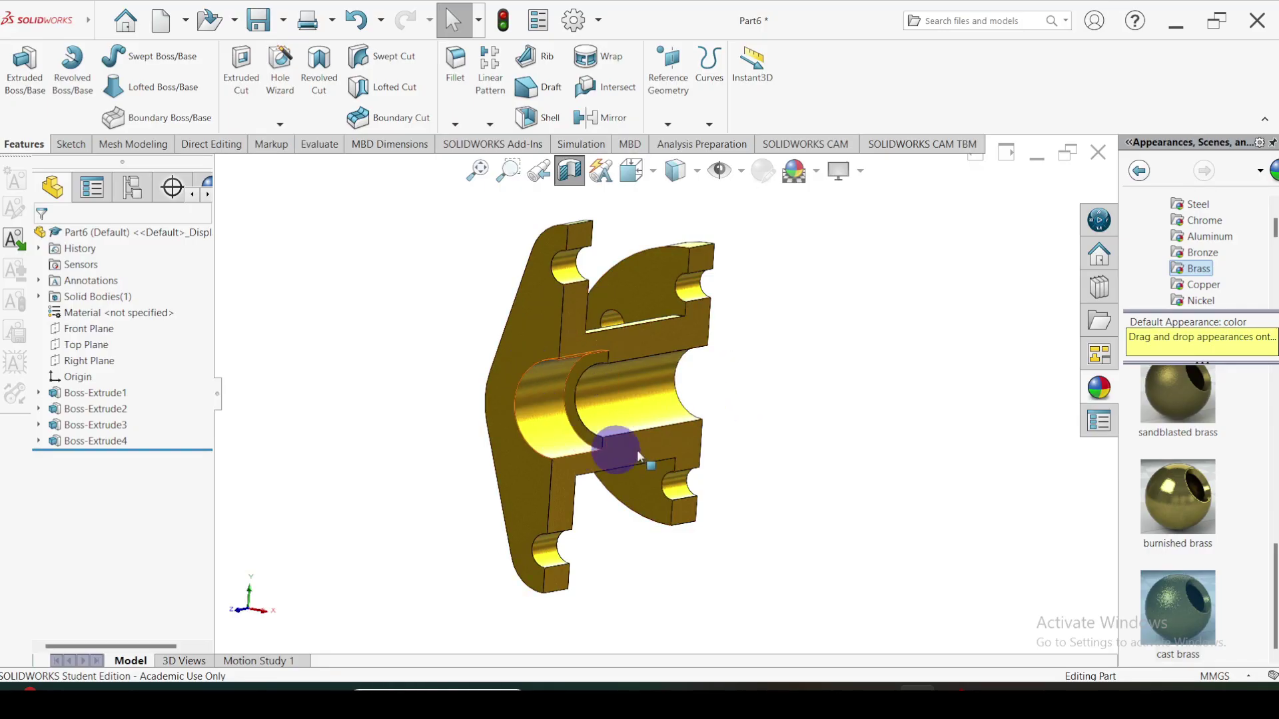
Close the finished brass flange part.
left_click(1099, 154)
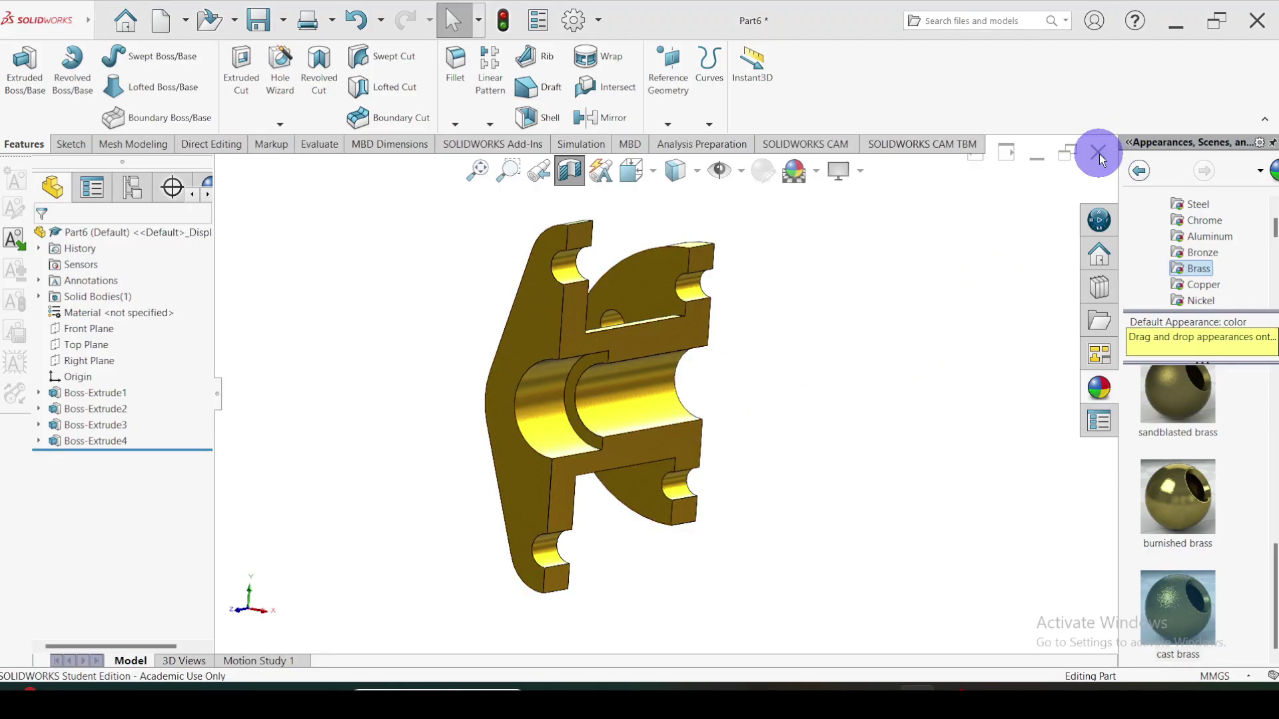
left_click(593, 371)
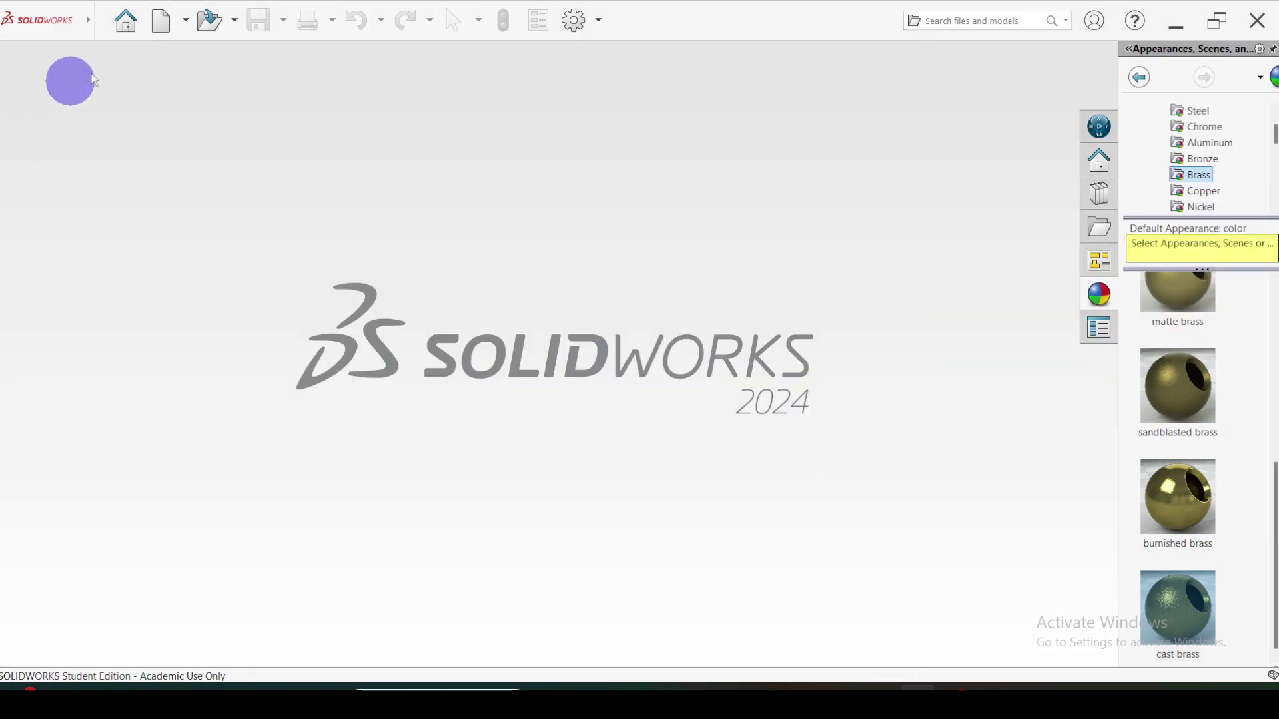
Create a new part document and apply the Plain White scene.
left_click(163, 23)
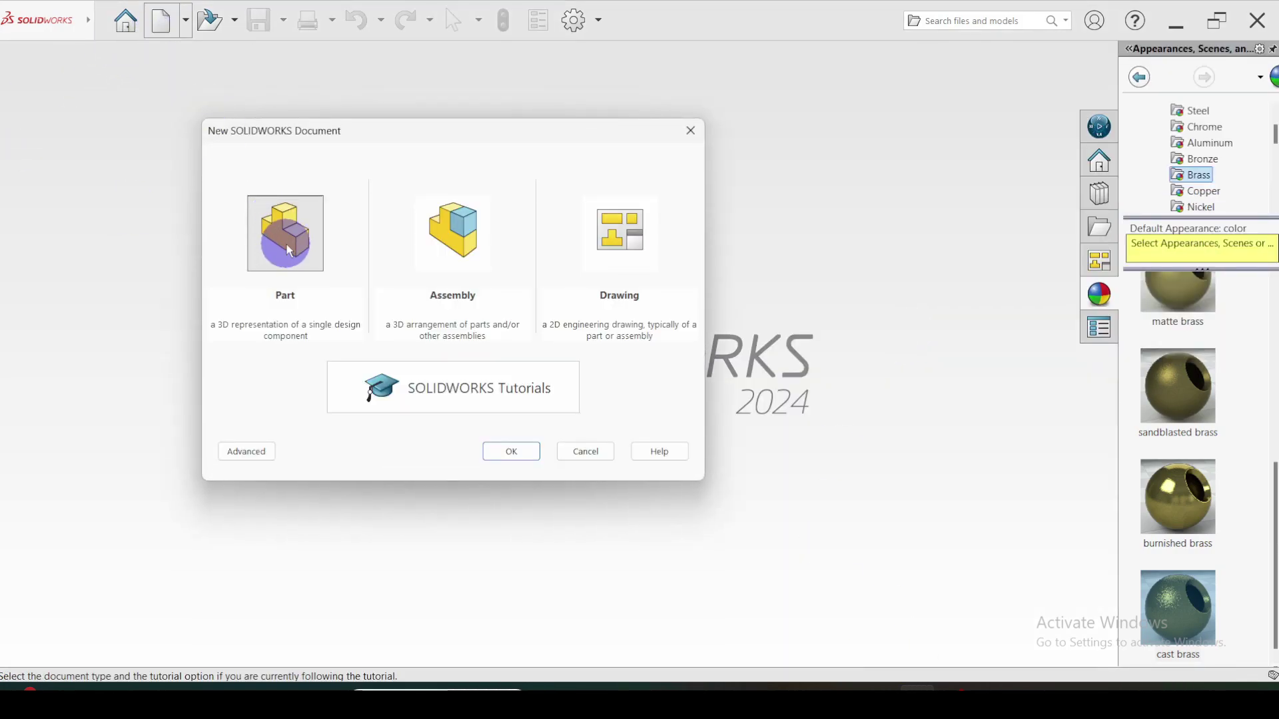
left_click(499, 458)
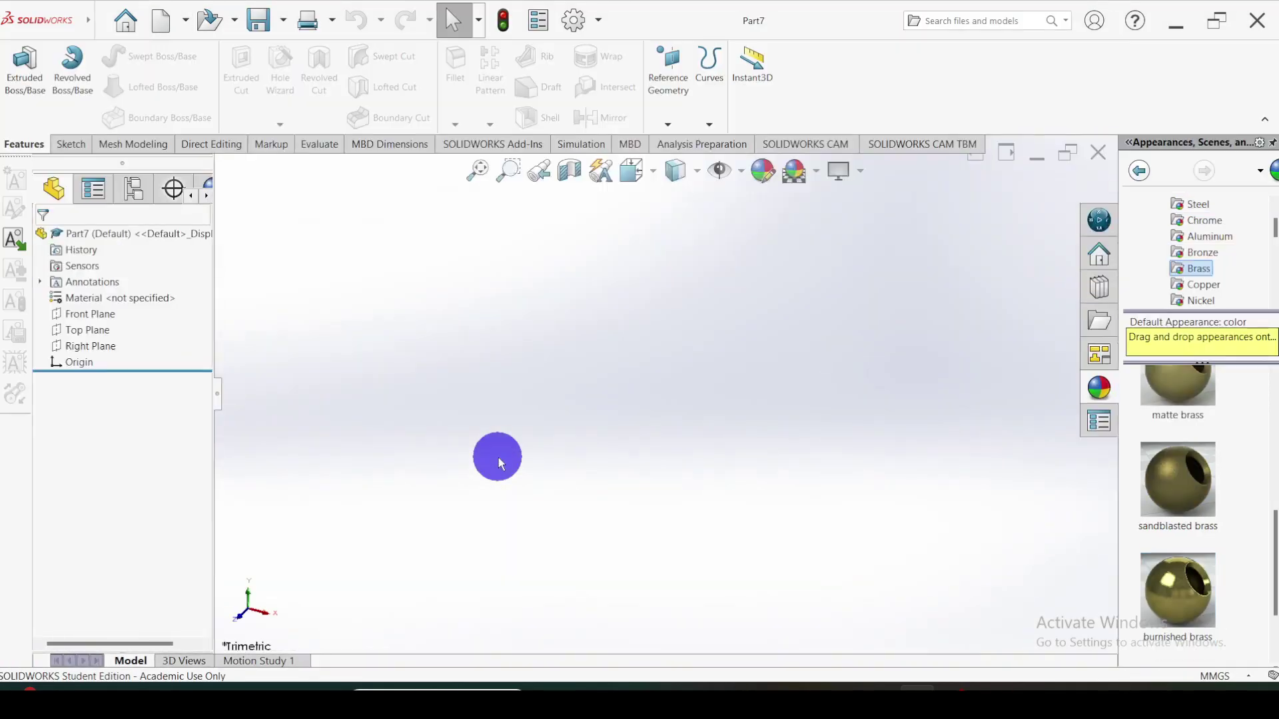
left_click(817, 173)
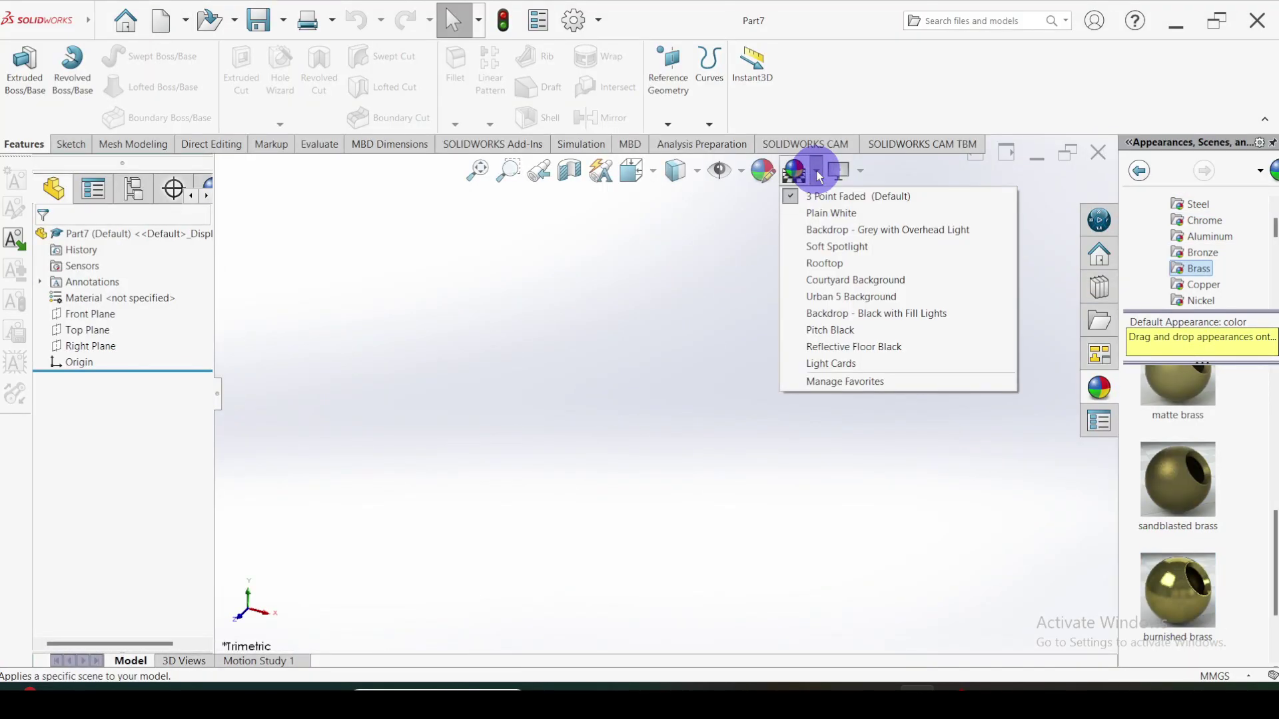
left_click(827, 216)
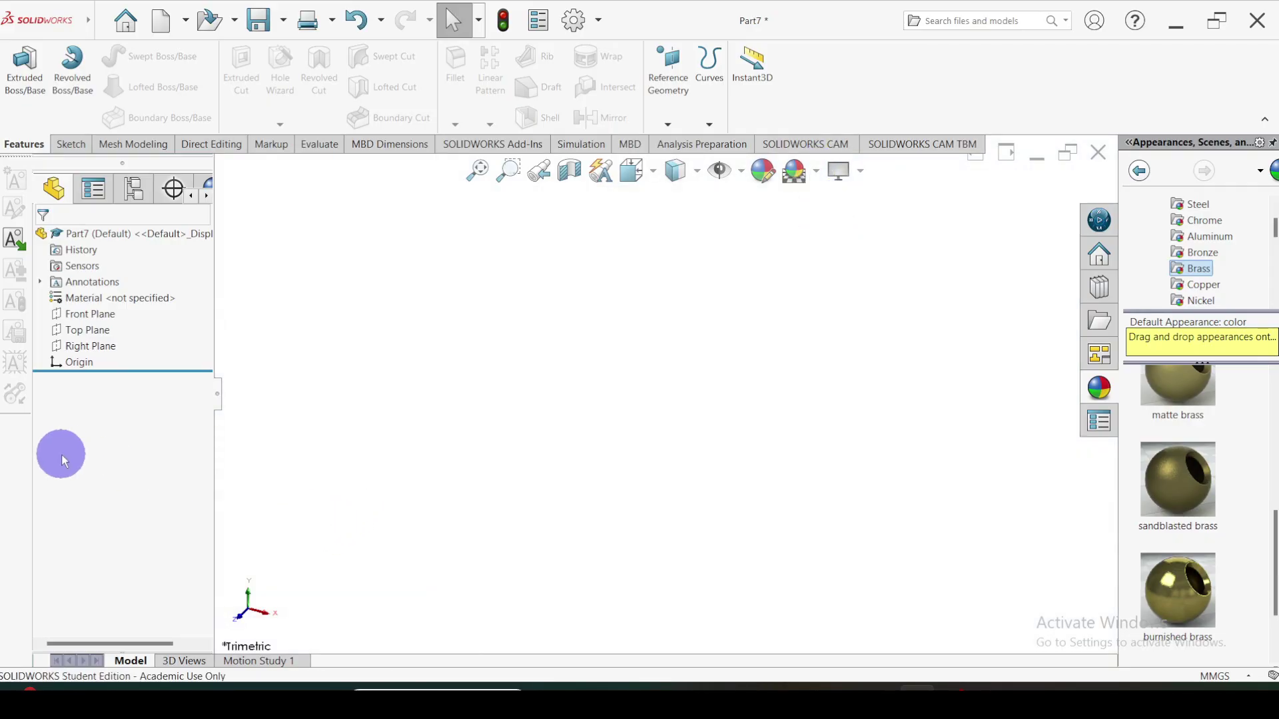
Check the drawing in Word and sketch a circle of about 75.5 mm radius centred on the origin of the Front Plane.
left_click(907, 684)
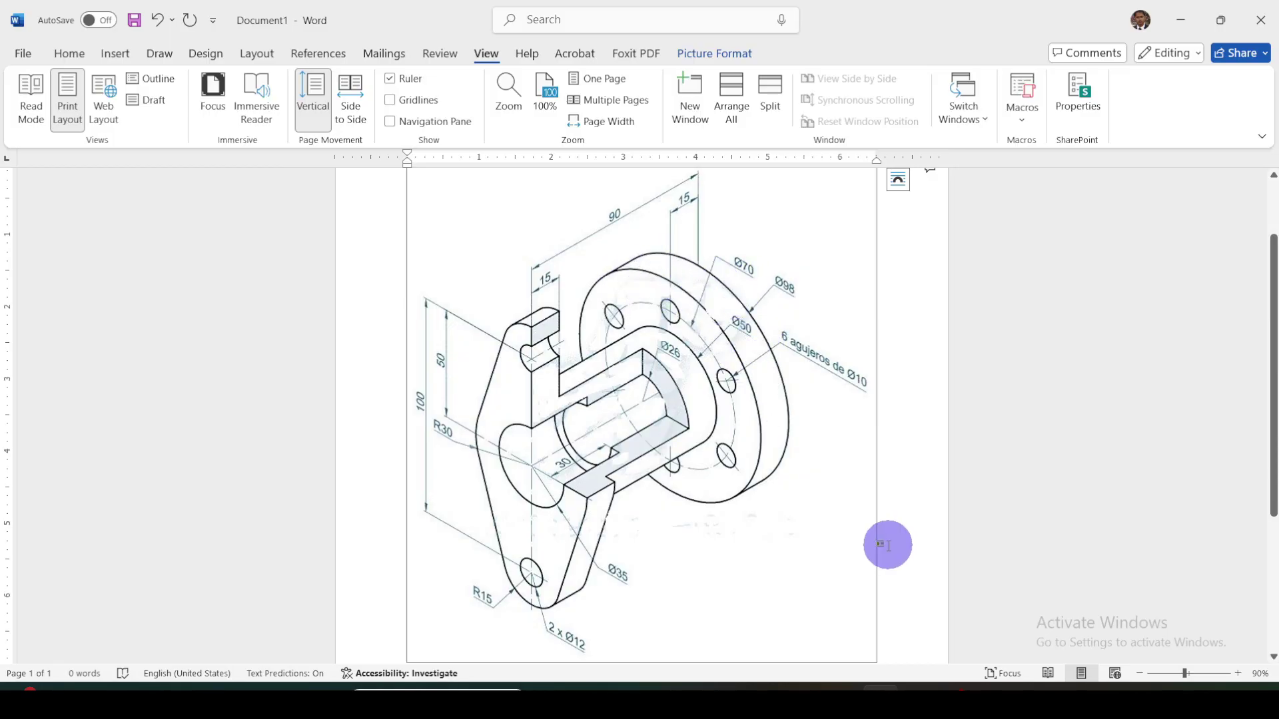
left_click(895, 690)
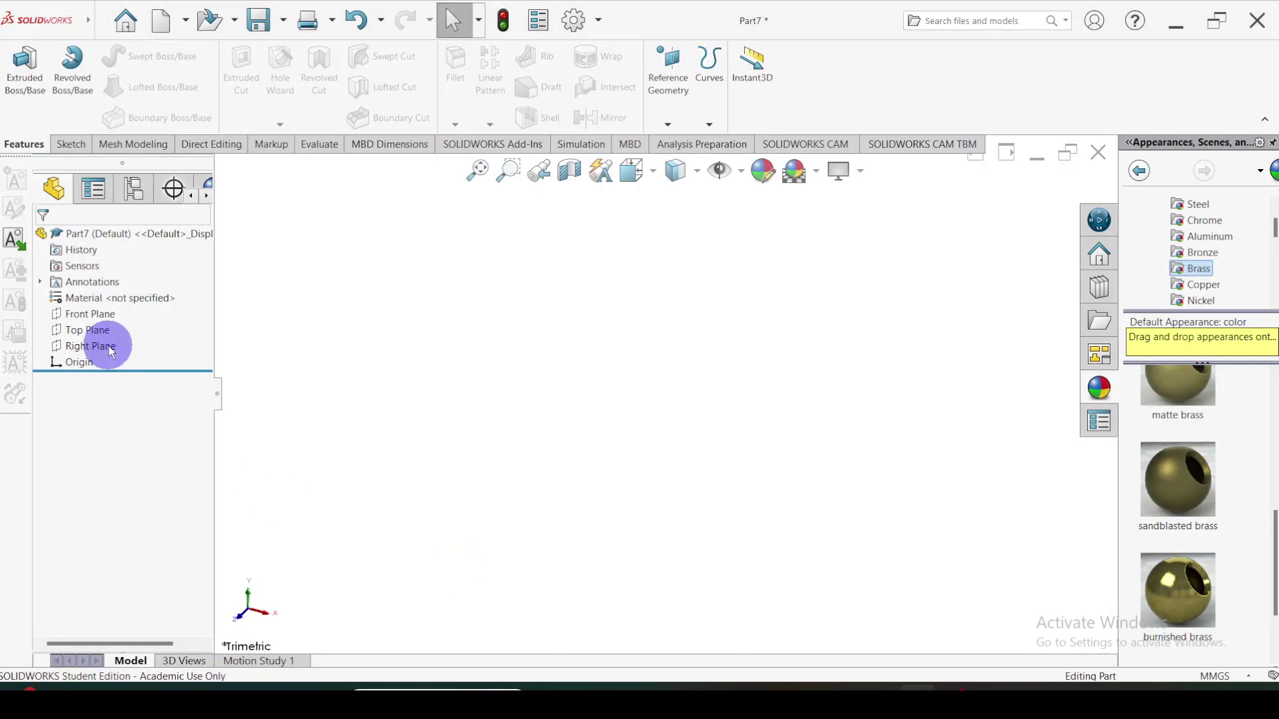
left_click(104, 318)
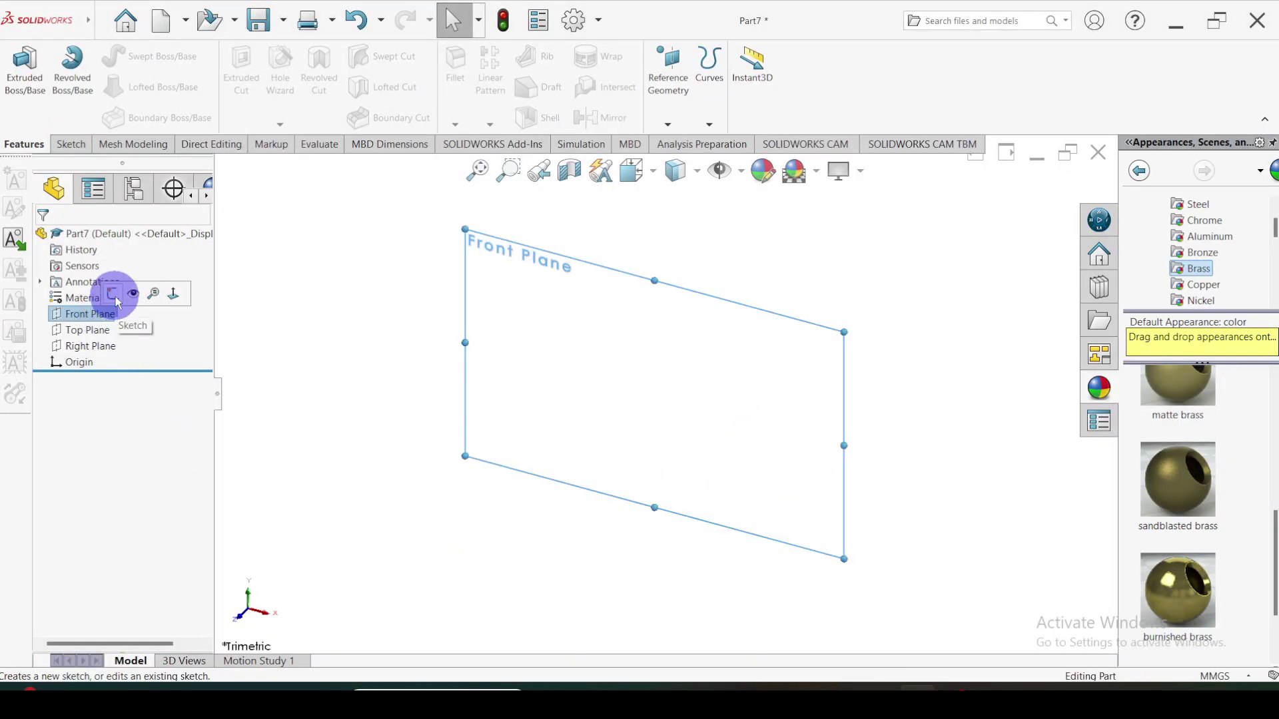
left_click(115, 295)
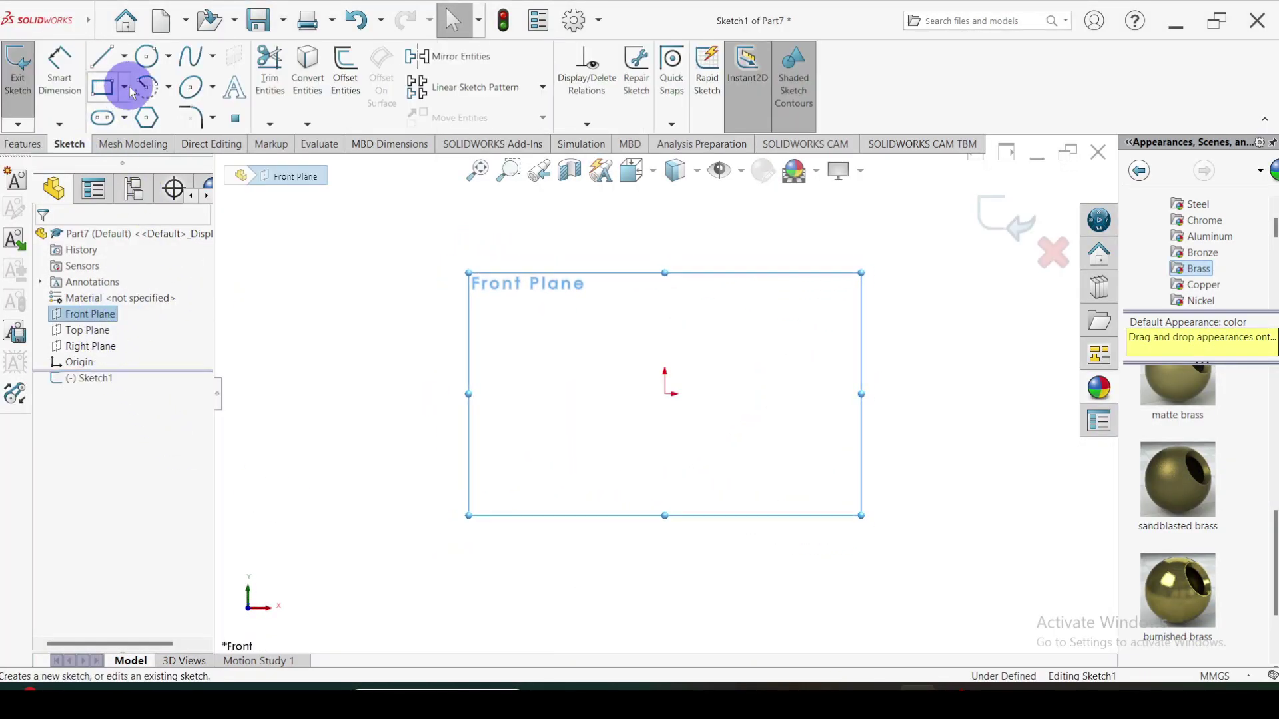
left_click(147, 64)
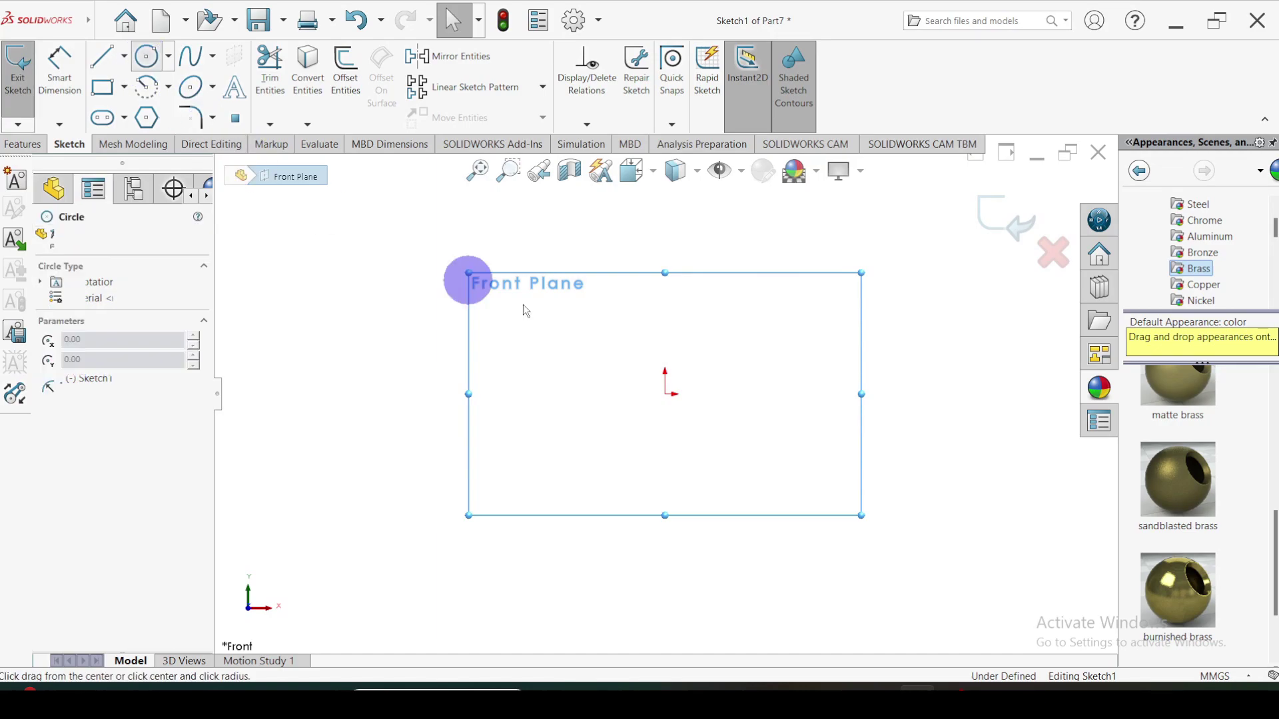
left_click(664, 394)
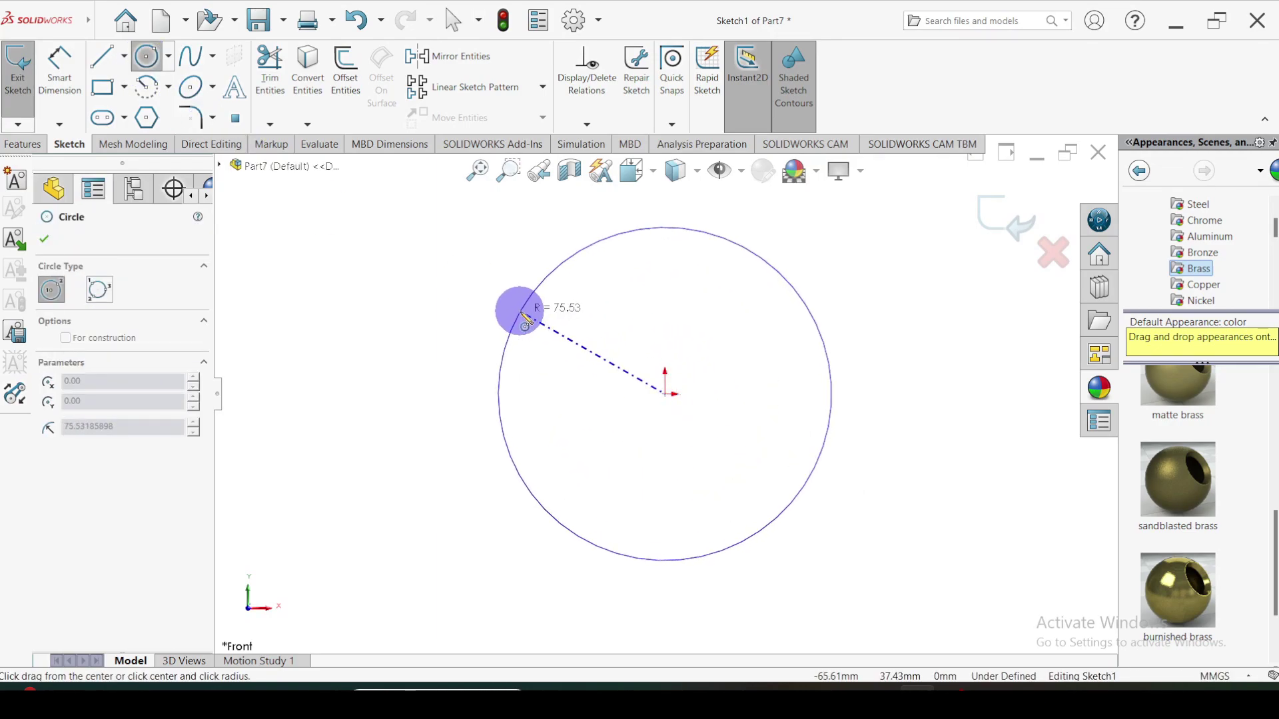
left_click(525, 322)
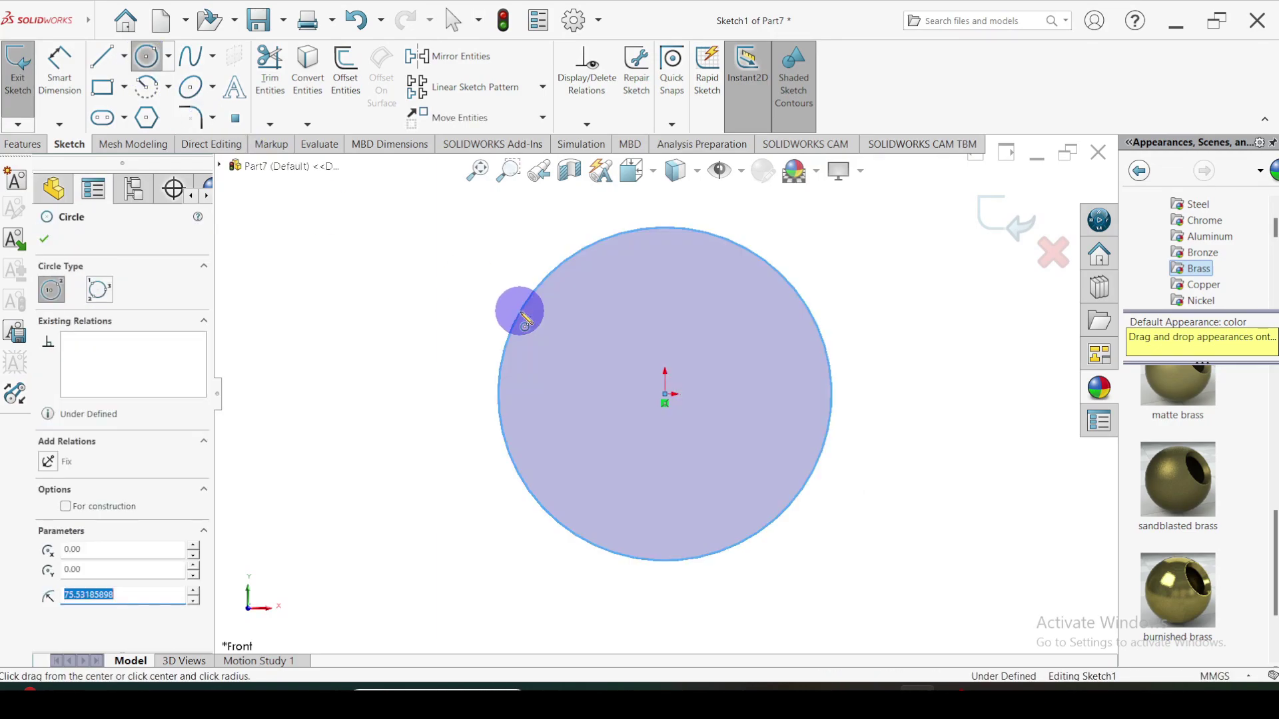
Dimension the circle with a diameter of 98 mm.
left_click(70, 83)
left_click(500, 362)
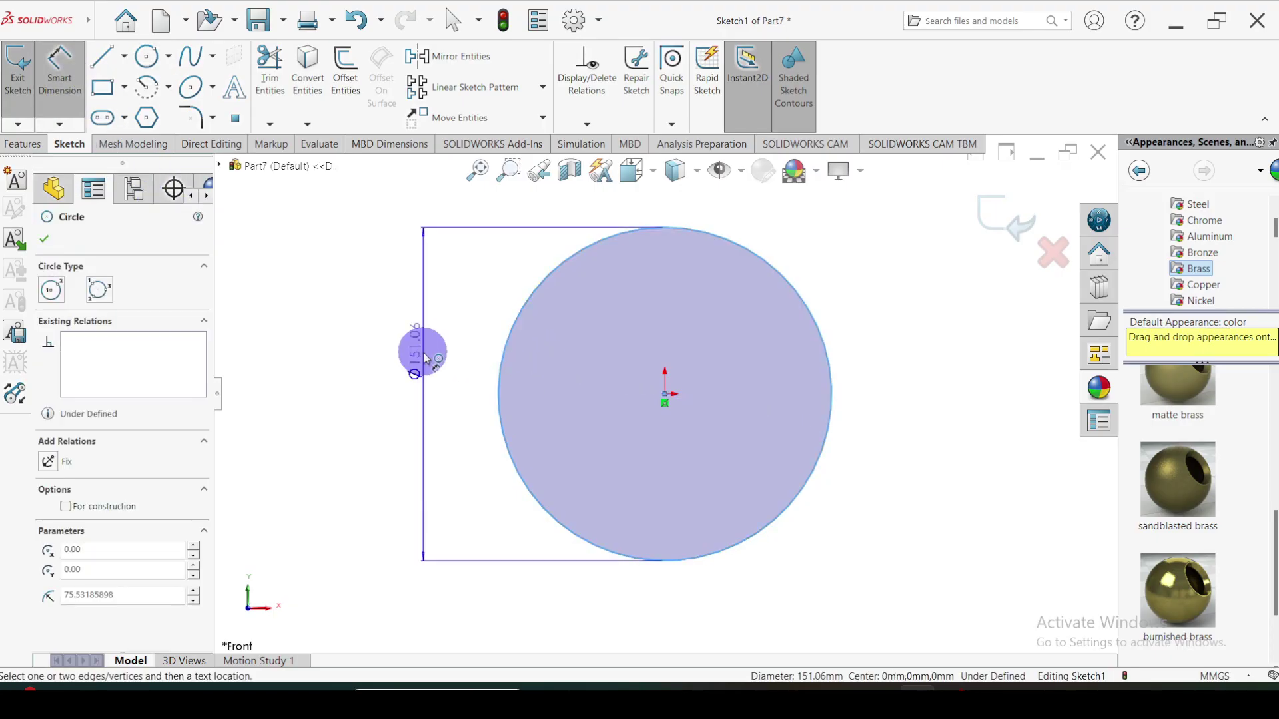
left_click(422, 344)
type("98")
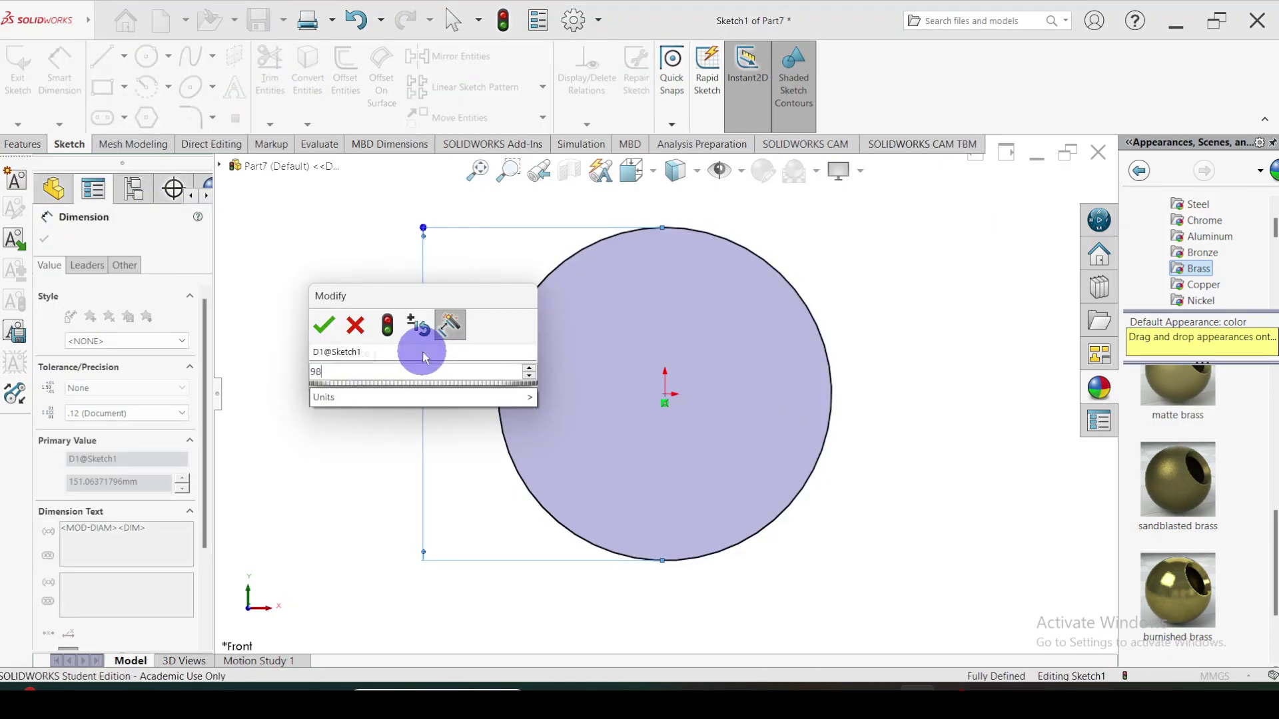
key("Return")
left_click(35, 251)
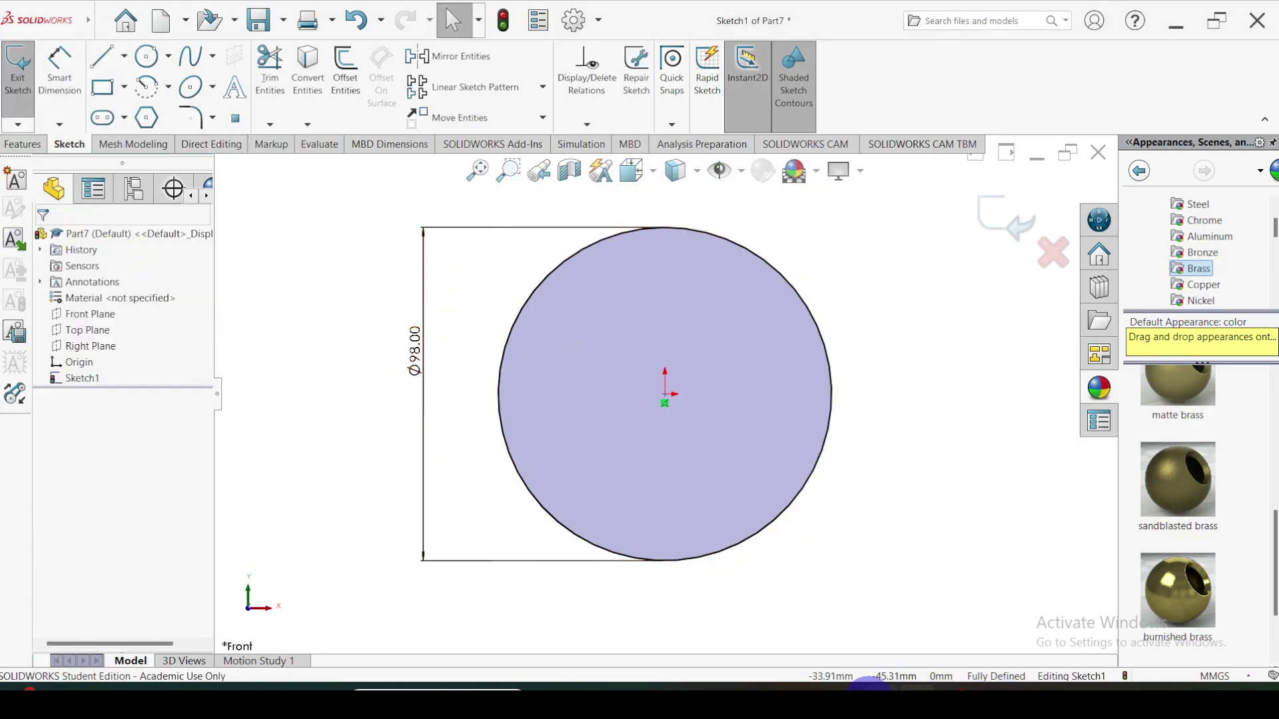
Check the drawing in Word and sketch a smaller concentric circle of about 37.7 mm radius at the origin.
left_click(884, 686)
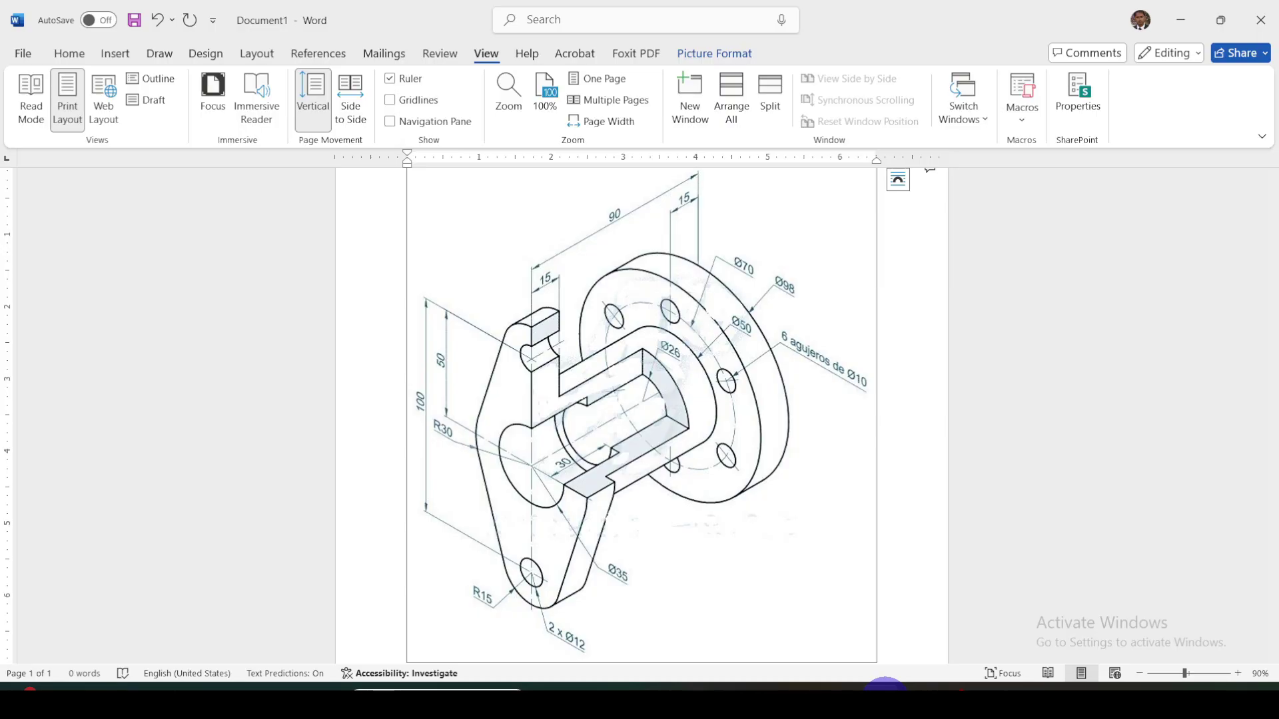
left_click(884, 686)
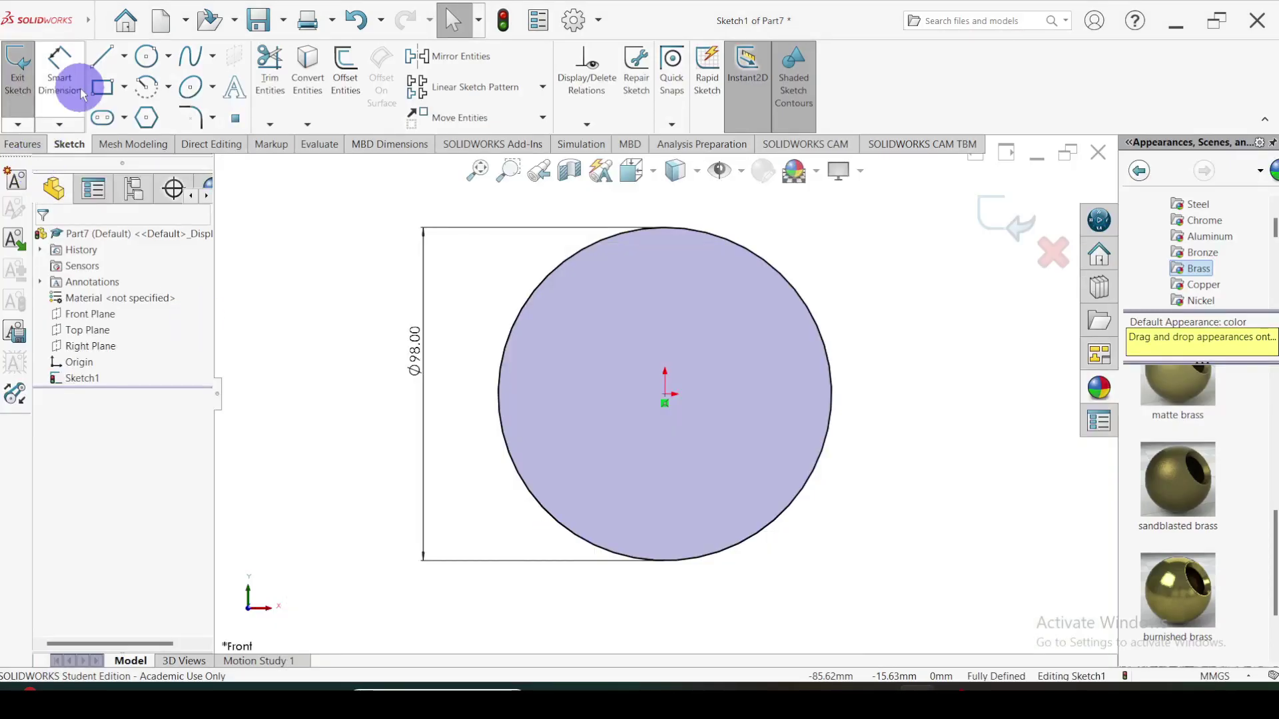
left_click(149, 56)
left_click(665, 394)
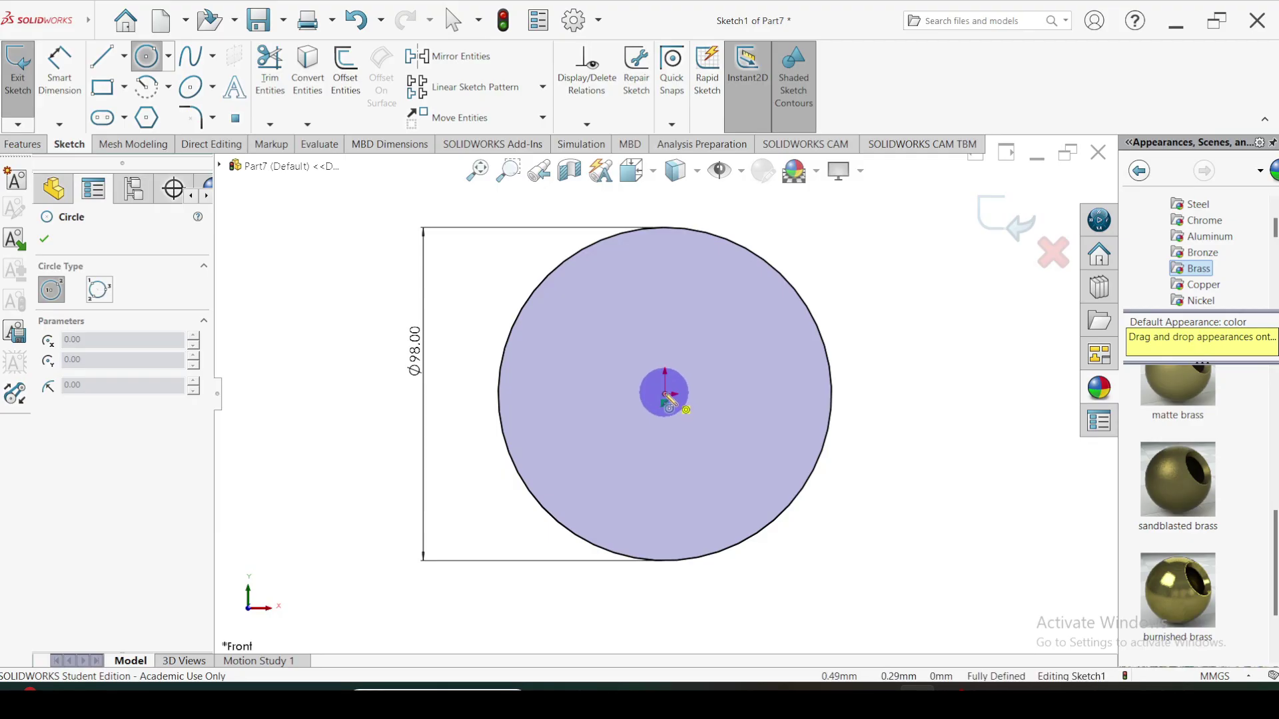
left_click(580, 295)
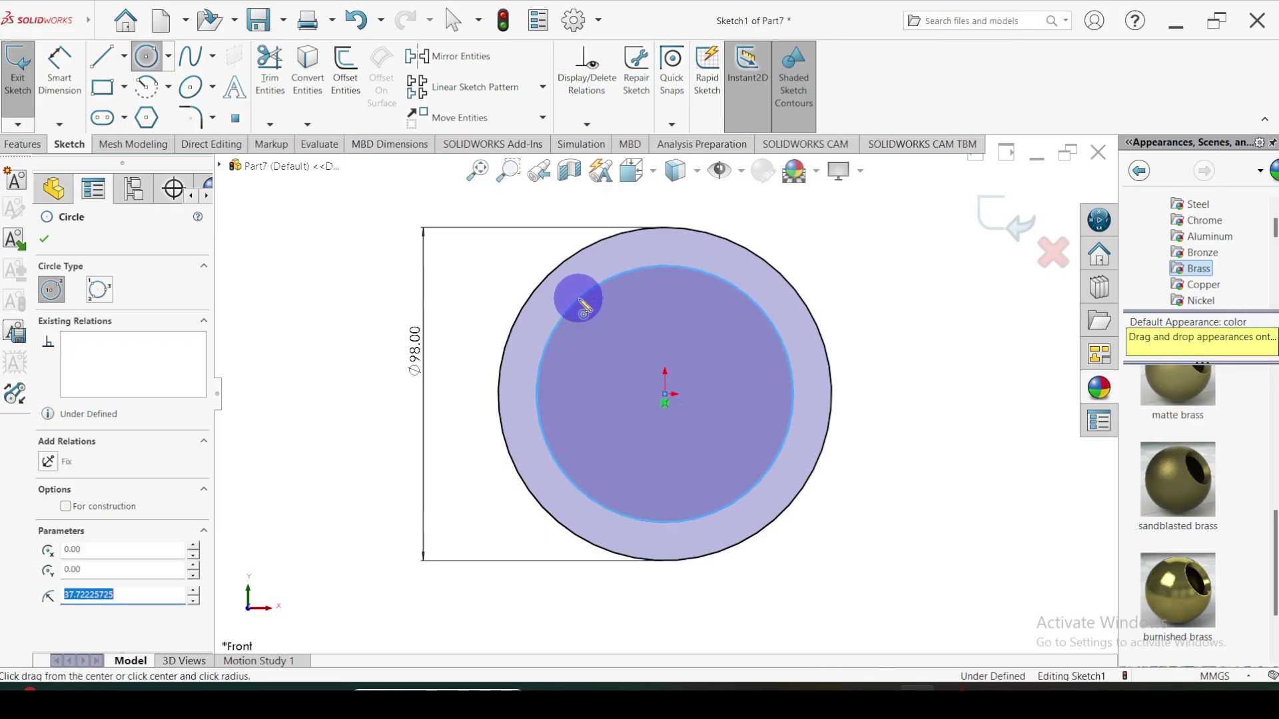
key("Escape")
Dimension the inner circle with a diameter of 70 mm and convert it to construction geometry.
left_click(59, 63)
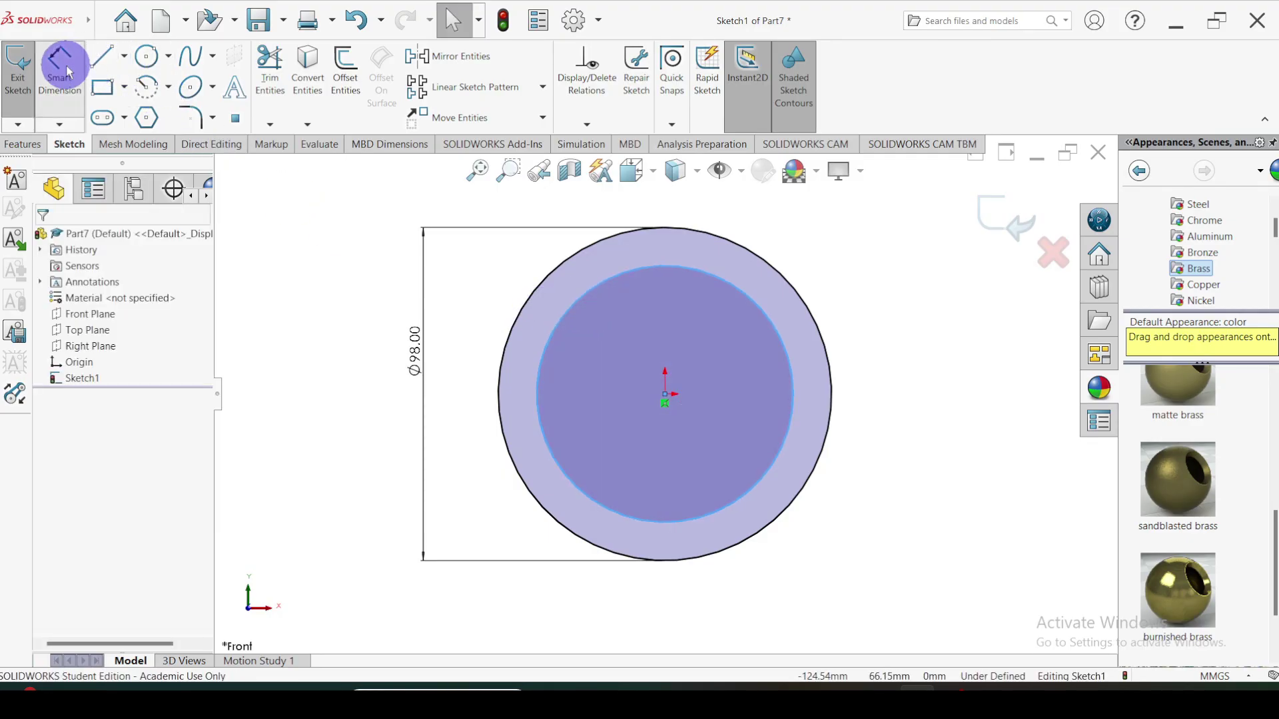
left_click(541, 401)
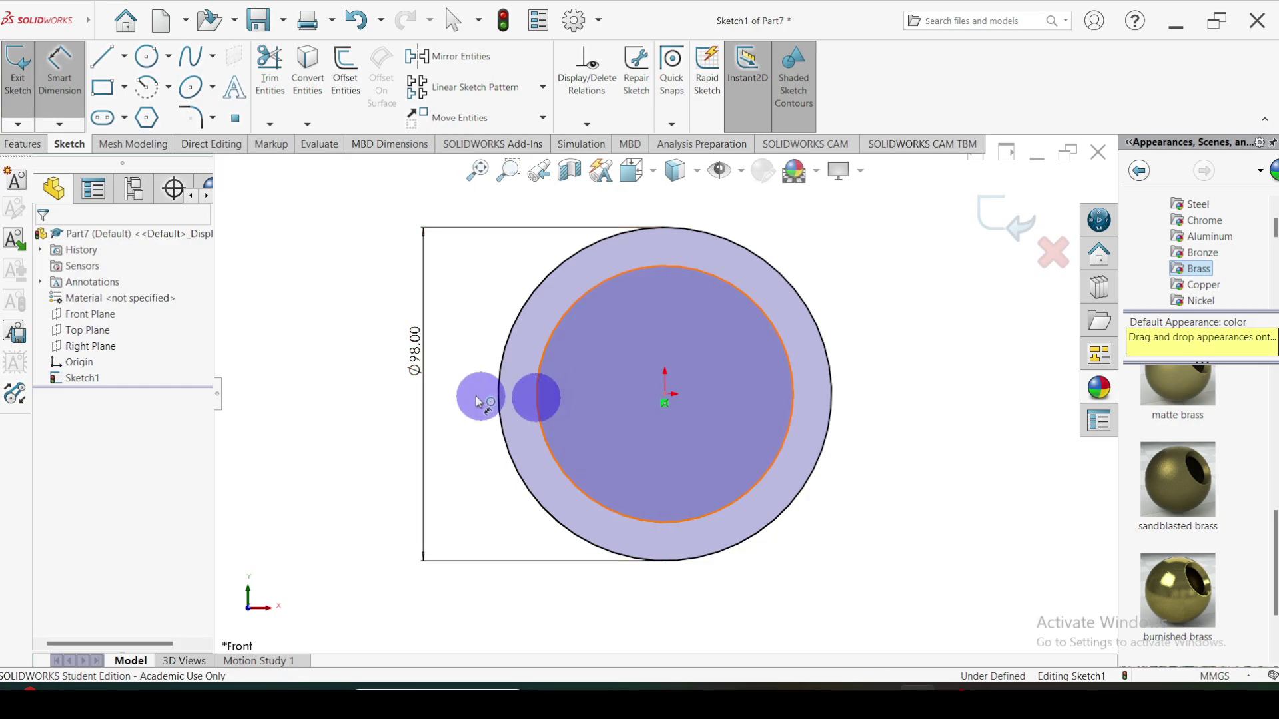
left_click(457, 395)
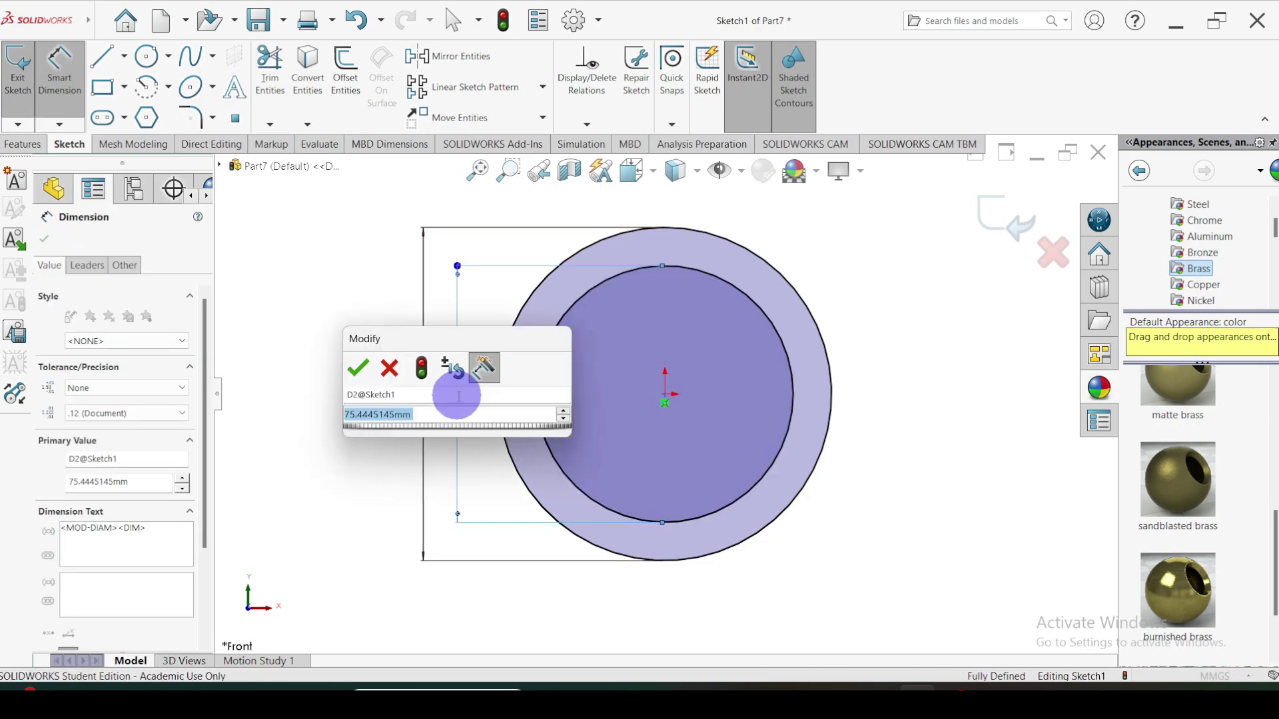
key("Return")
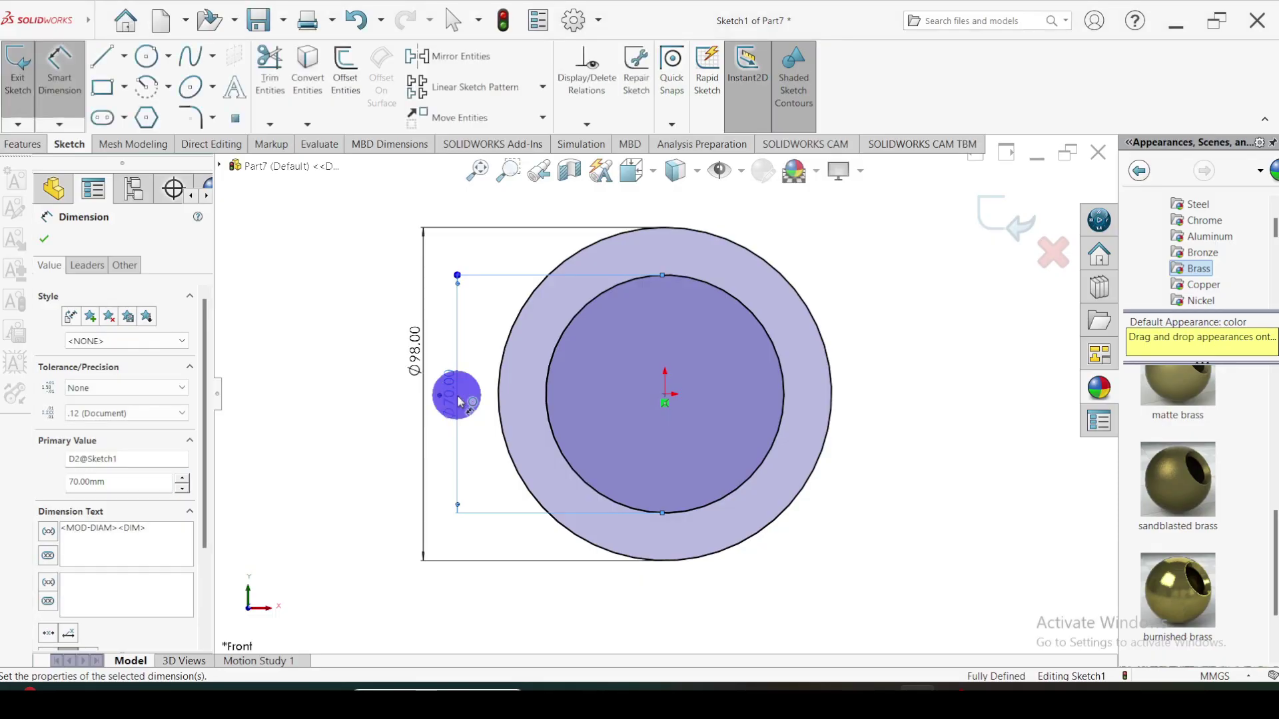
left_click(54, 248)
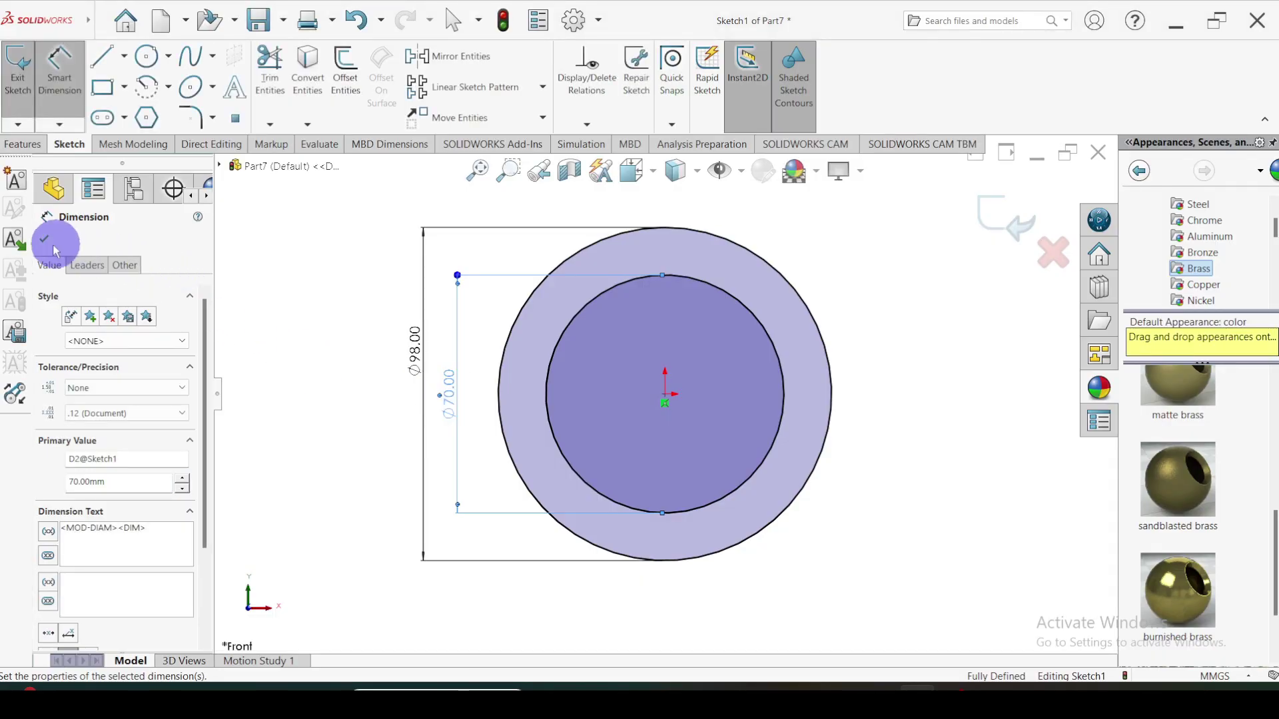
left_click(782, 398)
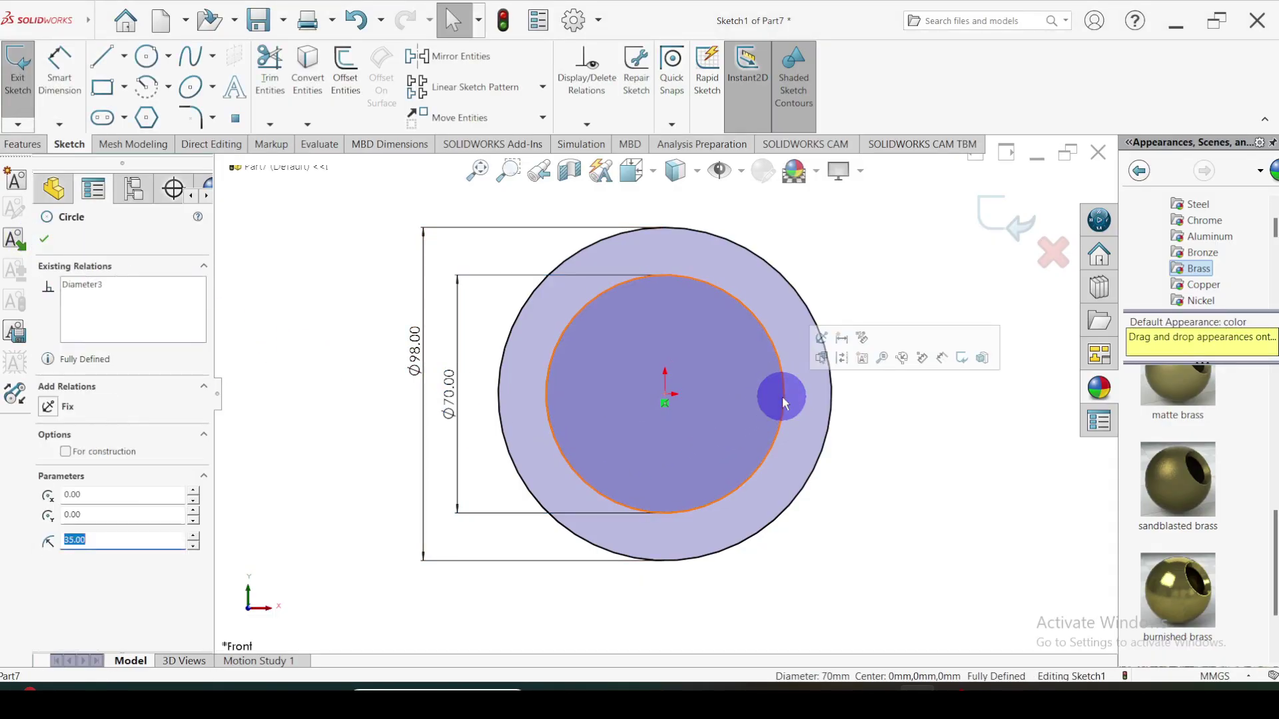
left_click(841, 357)
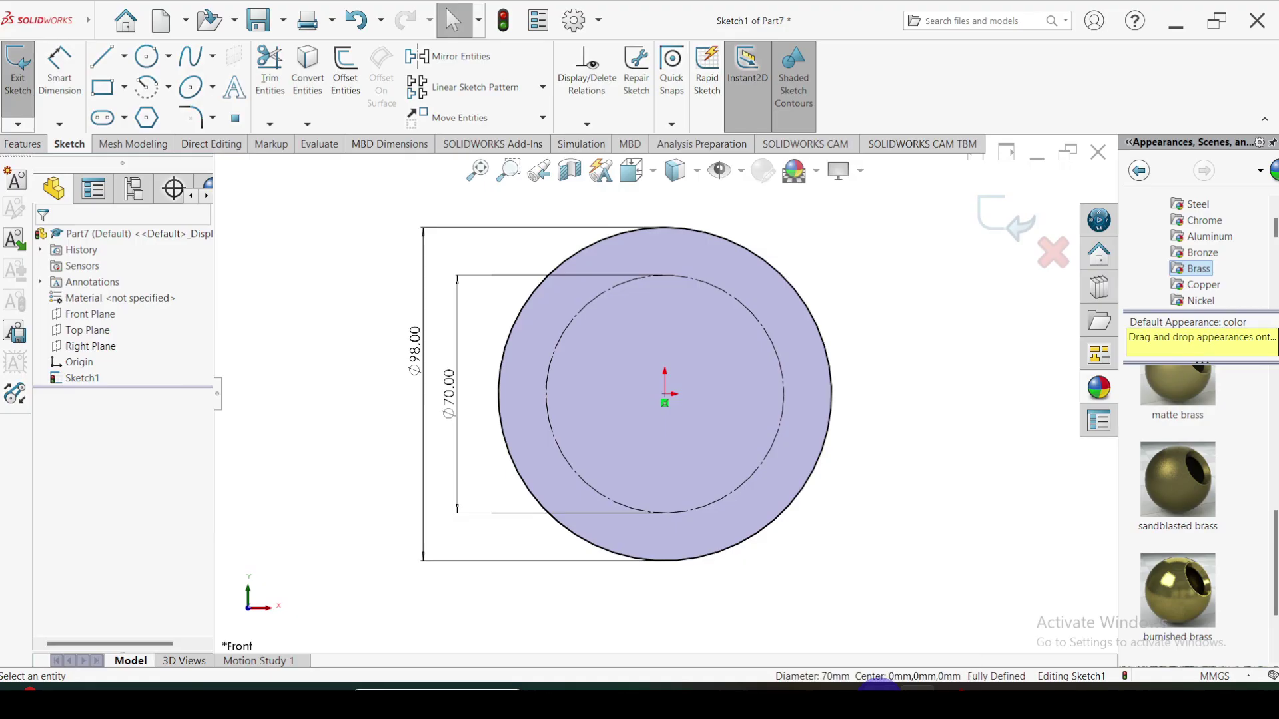
Check the drawing in Word and sketch two concentric circles of about 14.3 mm and 25.3 mm radius at the origin.
left_click(879, 684)
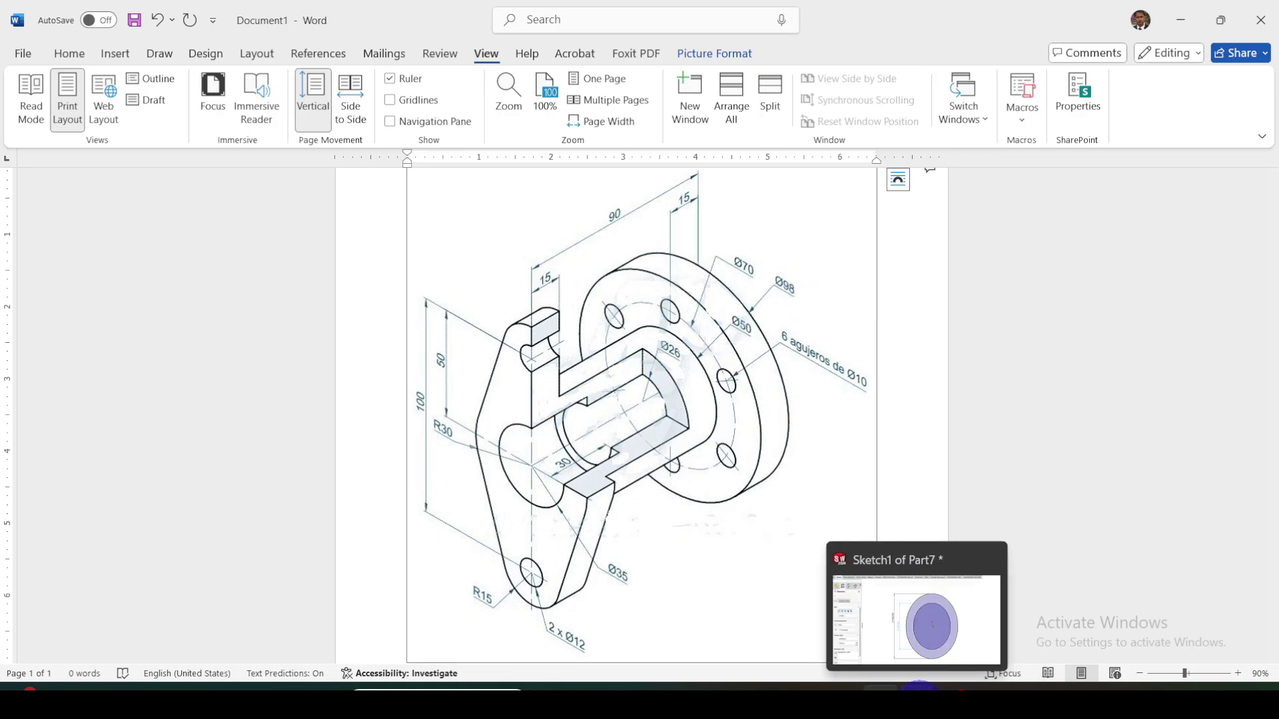
left_click(935, 686)
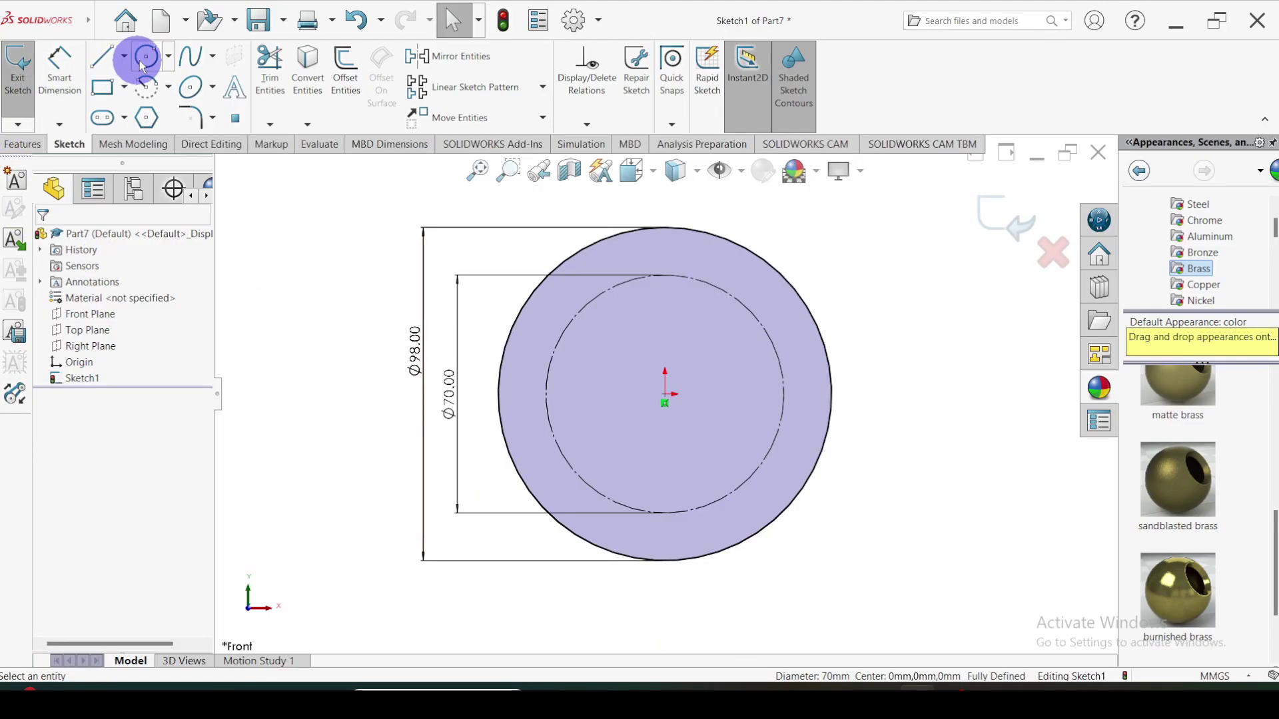
left_click(145, 58)
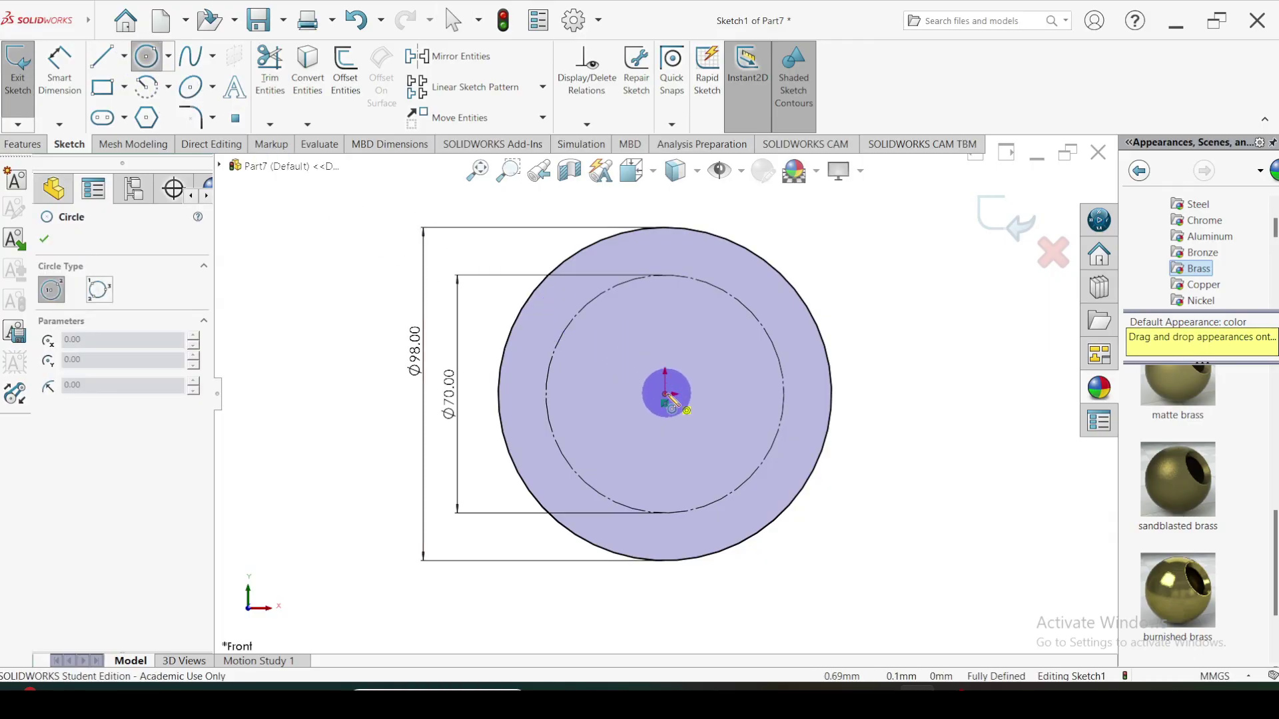
left_click(665, 394)
left_click(633, 356)
key("Escape")
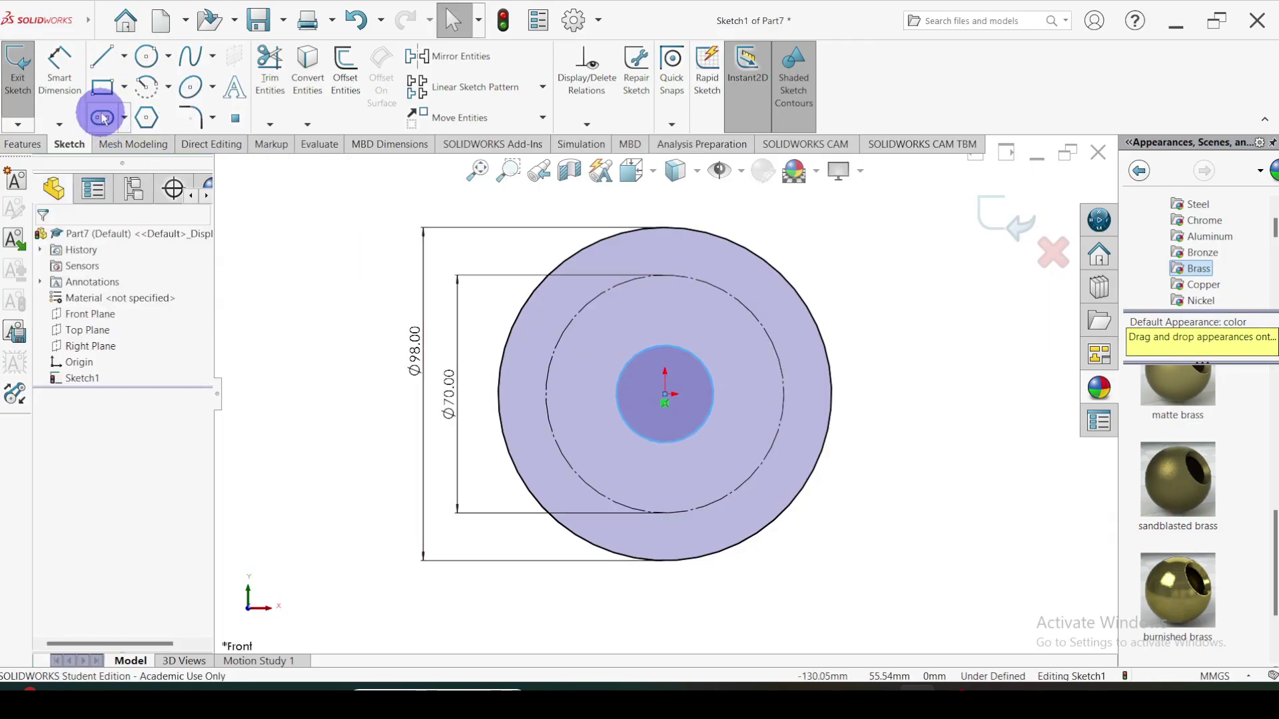
left_click(148, 58)
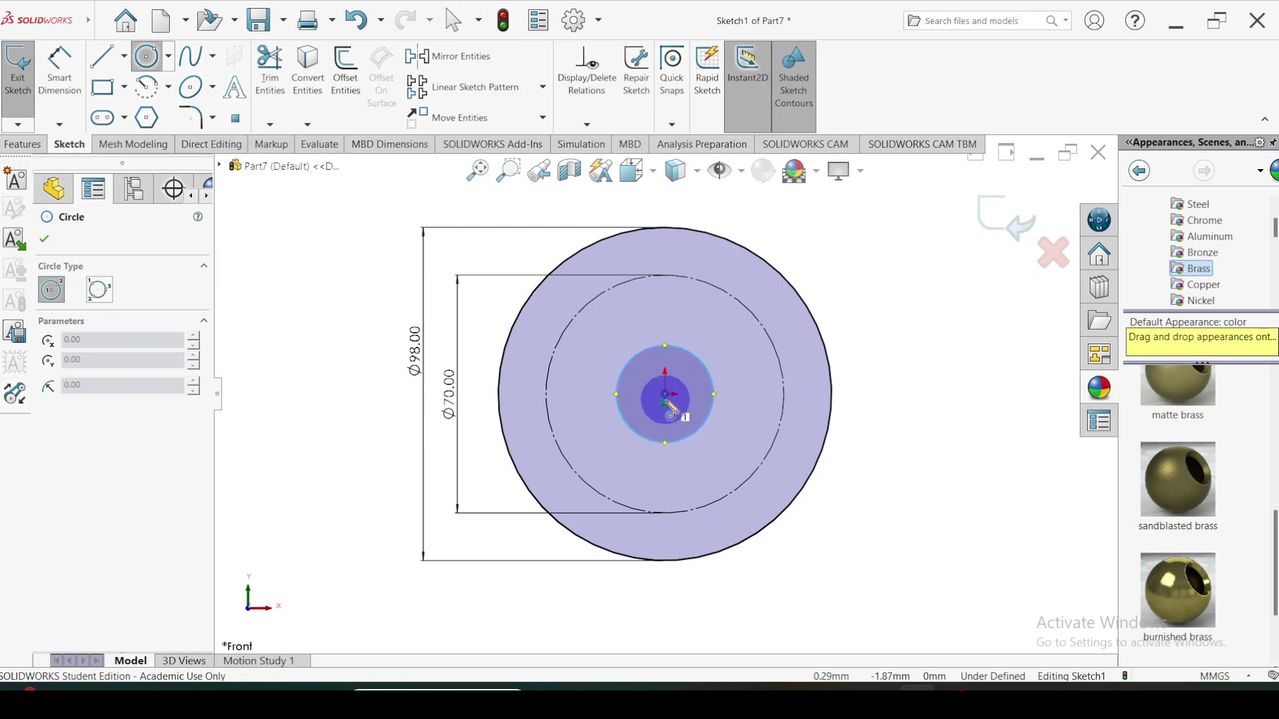
left_click(666, 395)
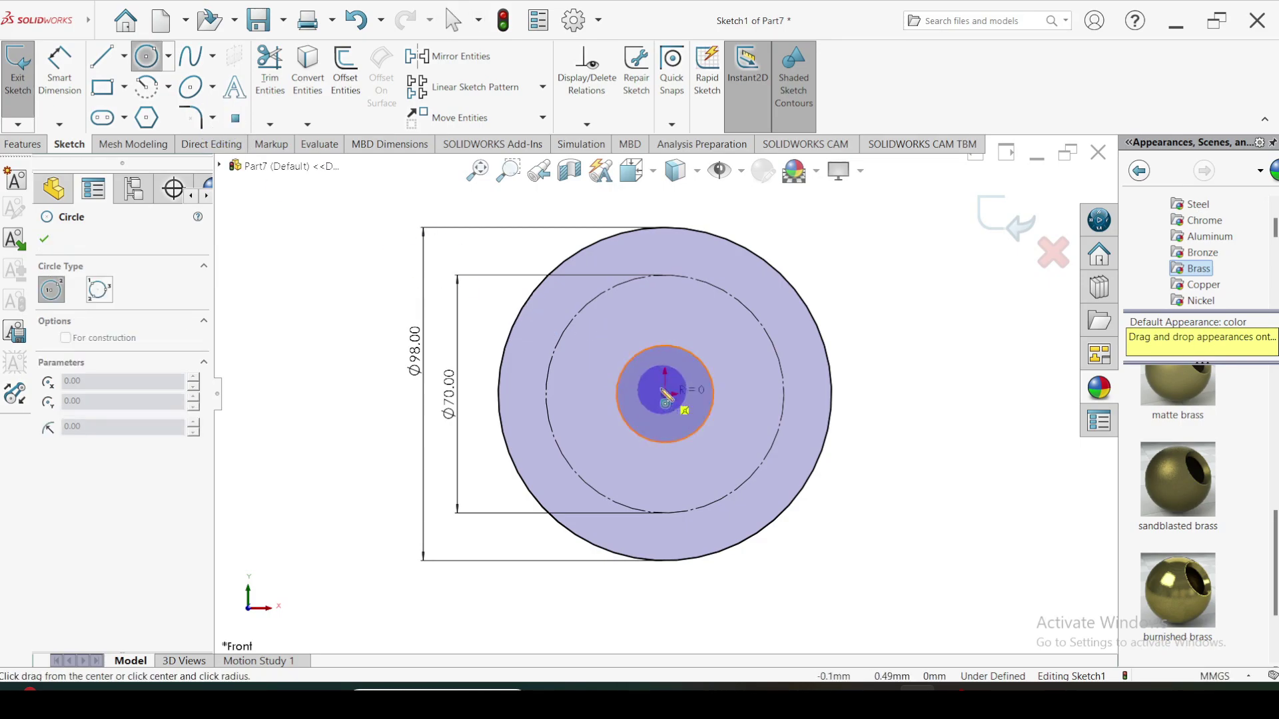
left_click(605, 328)
Dimension the innermost circle with a diameter of 26 mm.
left_click(66, 84)
left_click(624, 370)
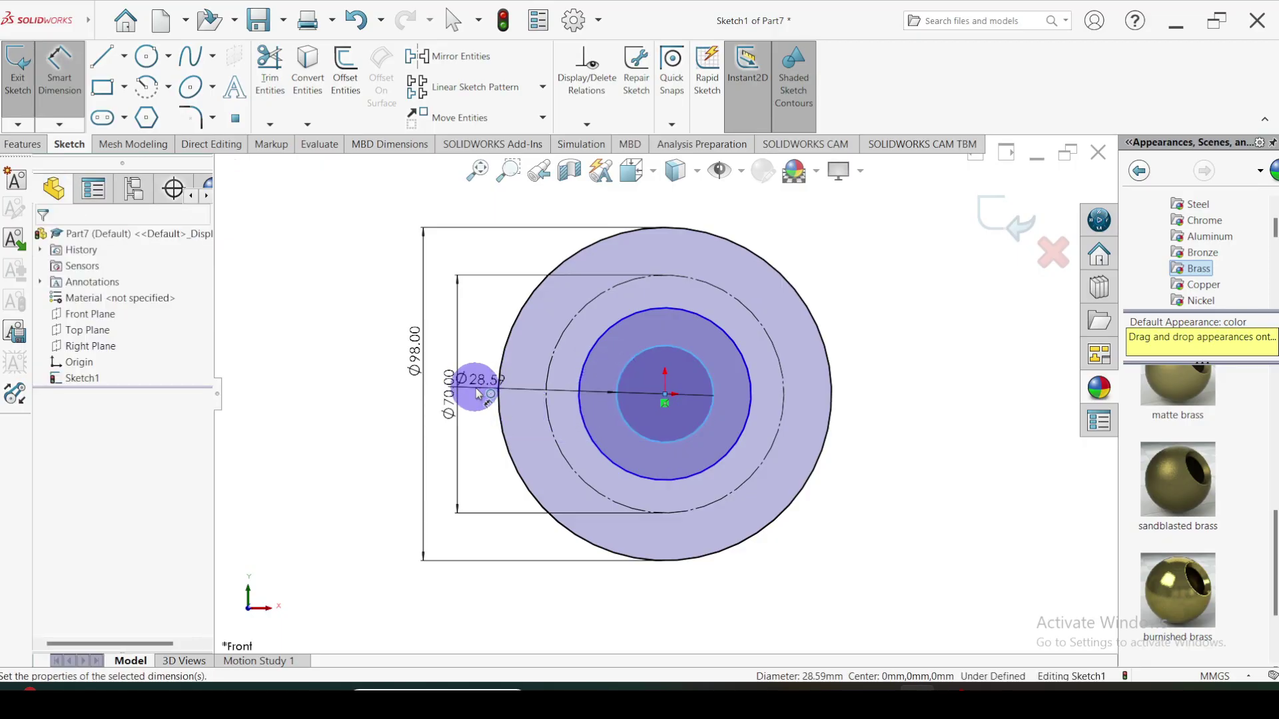
left_click(477, 393)
key("Return")
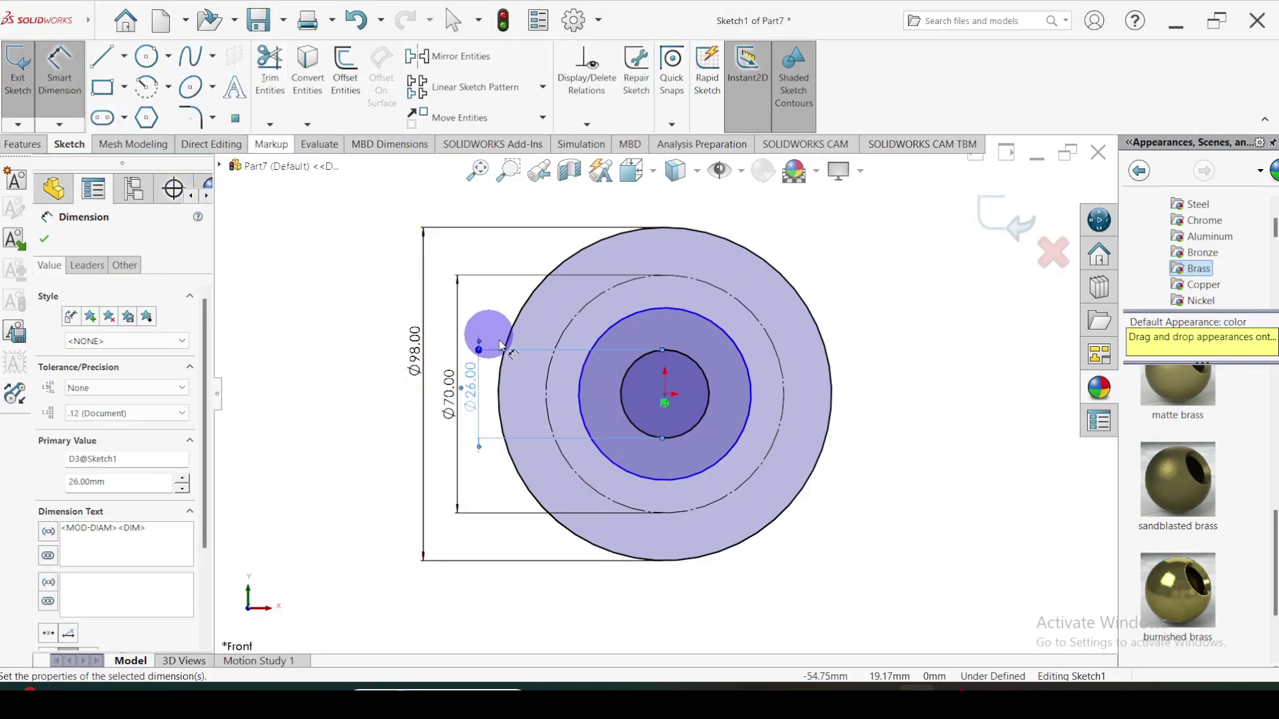
Dimension the circle just outside the 26 mm one with a diameter of 50 mm.
left_click(582, 389)
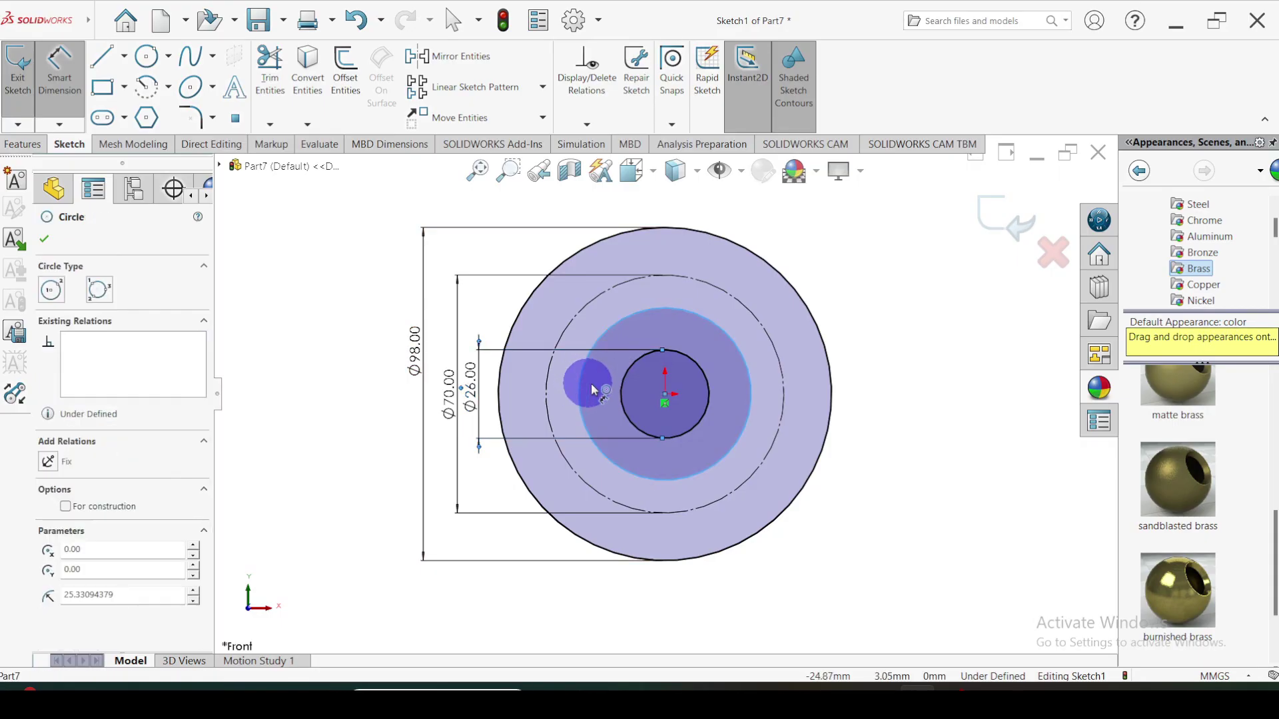
left_click(869, 397)
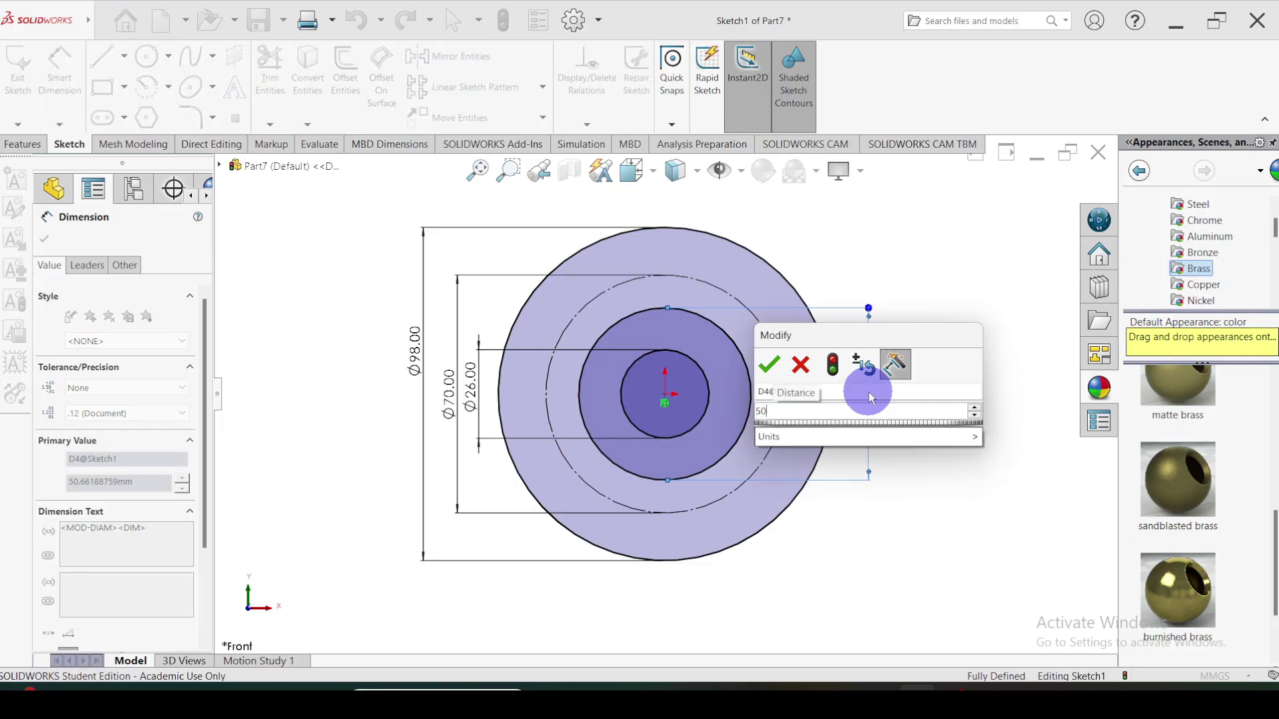
key("Return")
left_click(40, 238)
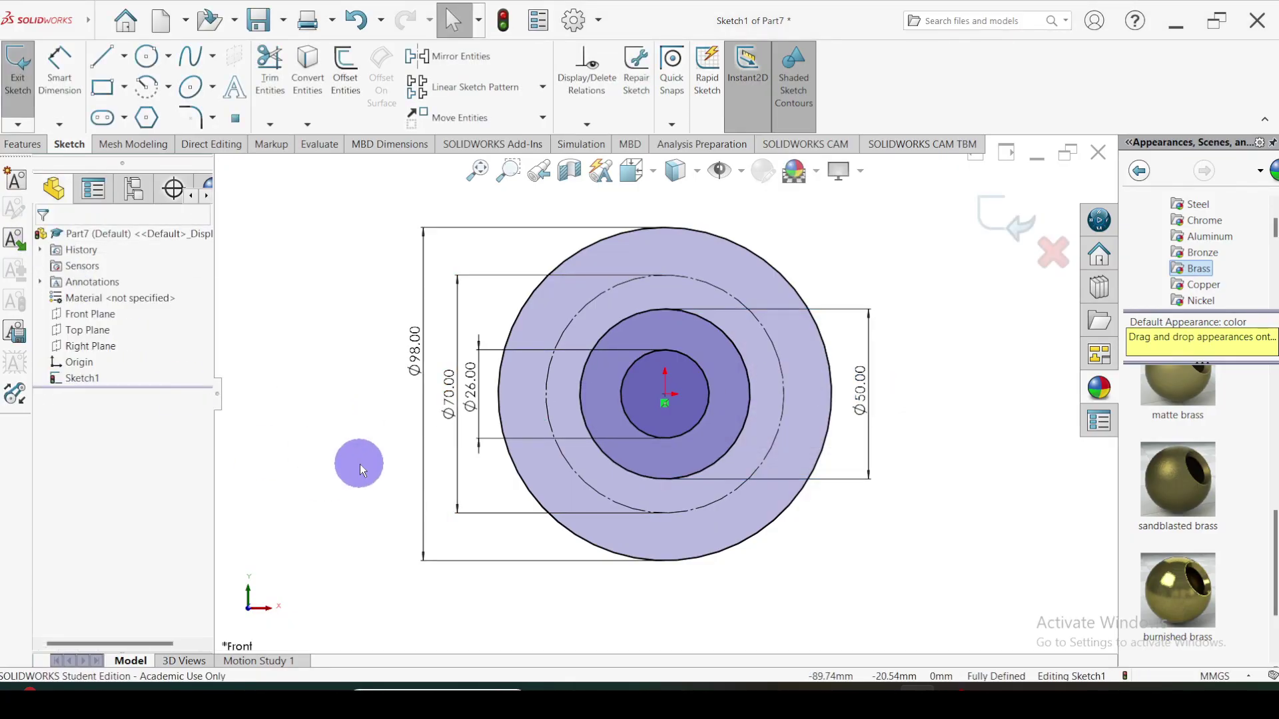
Sketch a vertical midpoint centerline from the origin, extending past the 98 mm circle at both ends.
left_click(148, 57)
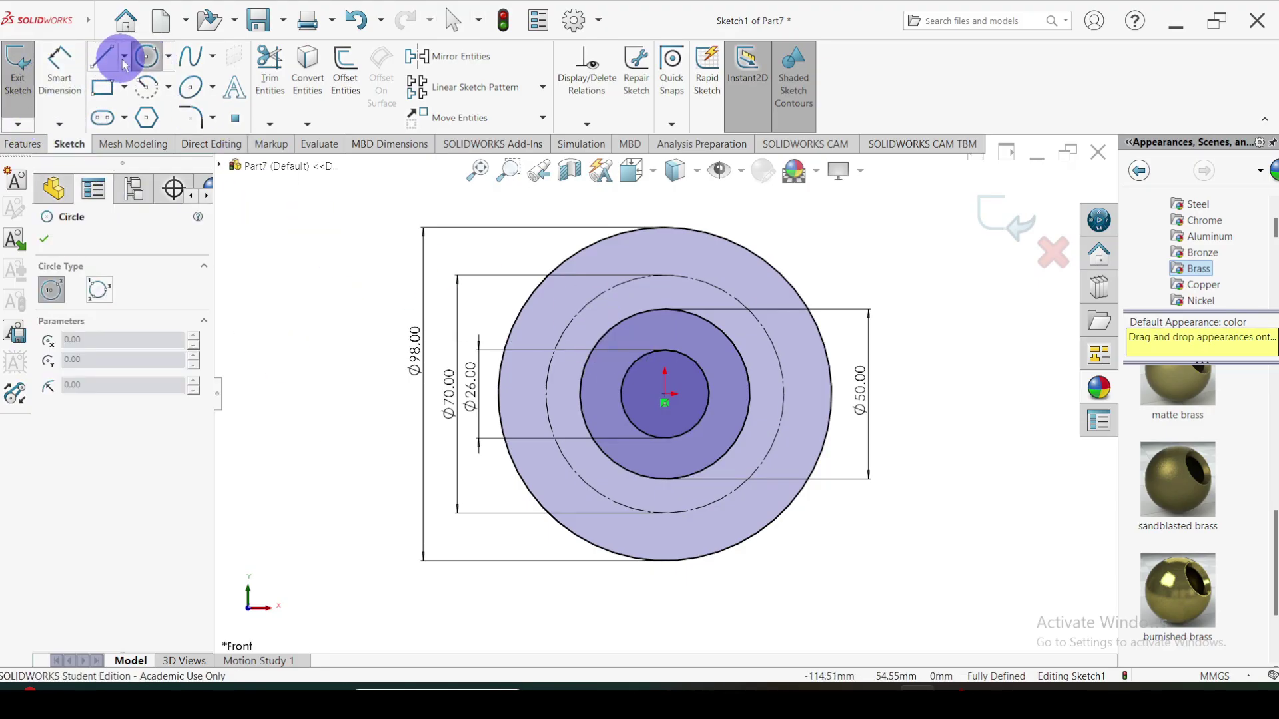
left_click(126, 57)
left_click(123, 97)
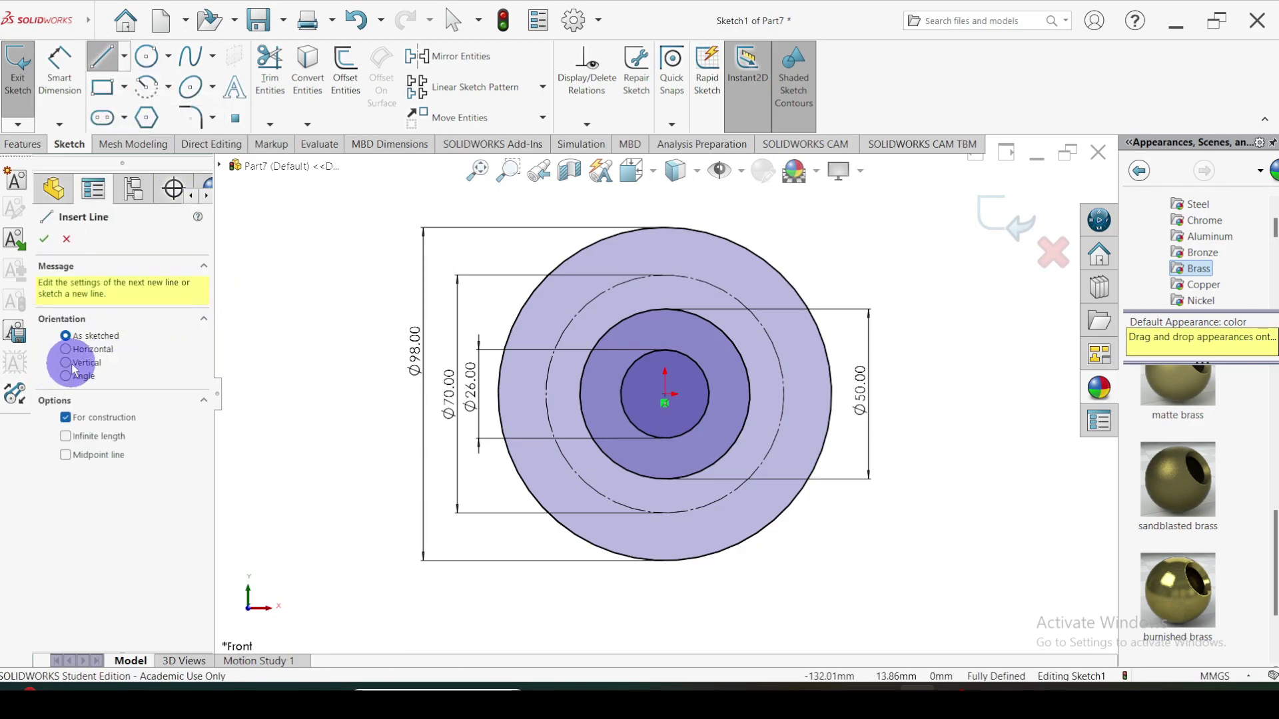
left_click(73, 364)
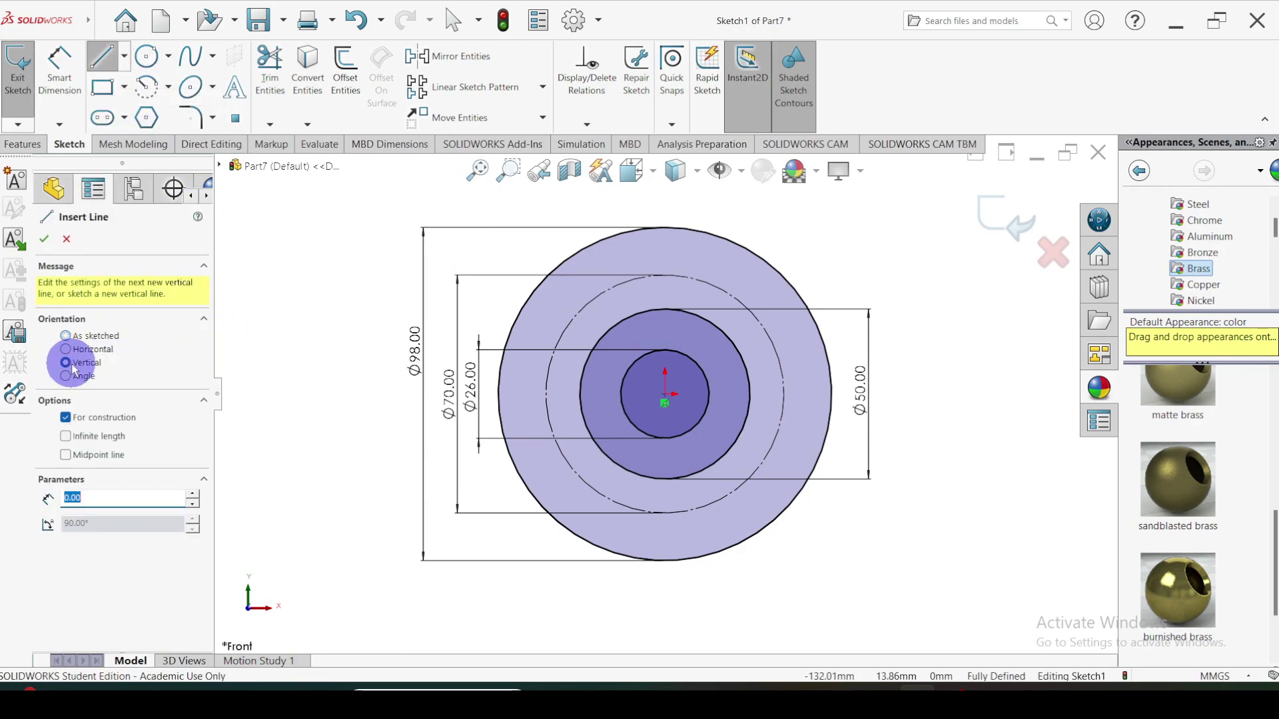
left_click(66, 455)
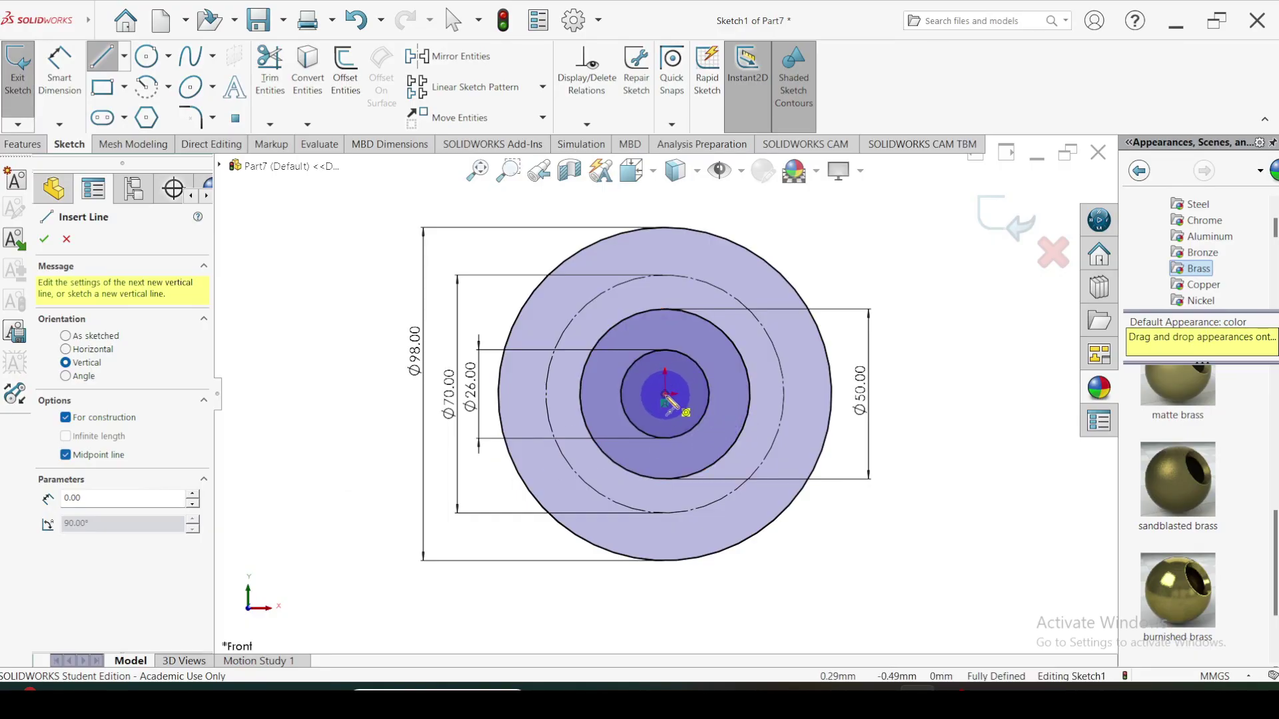
left_click_drag(665, 400, 665, 597)
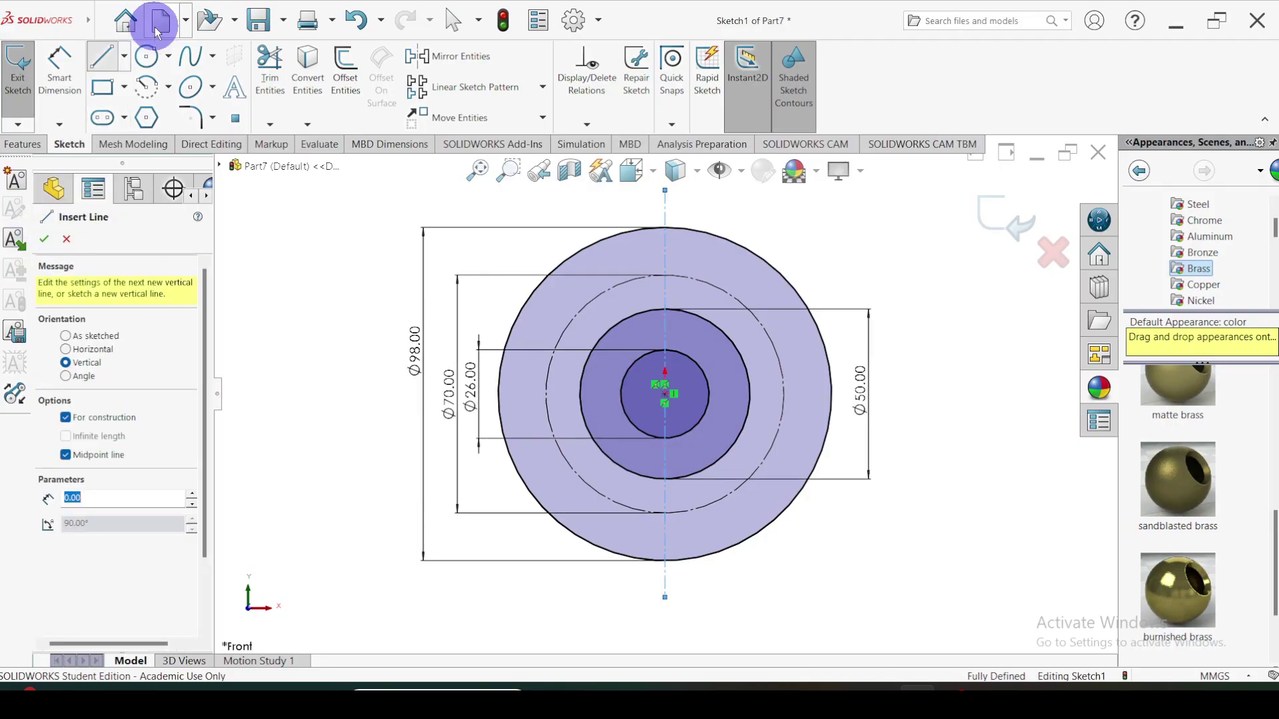
Sketch a bolt-hole circle of about 6.6 mm radius where the centerline meets the upper point of the 70 mm construction circle.
left_click(148, 57)
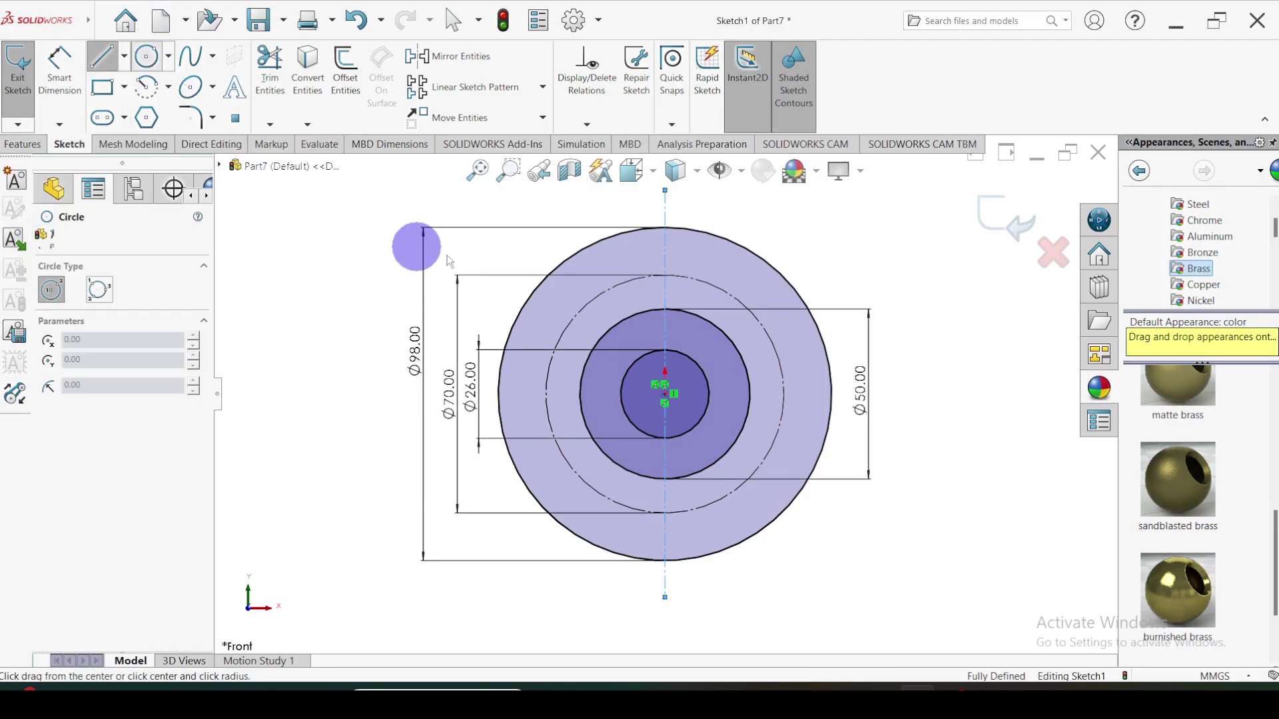
left_click(666, 276)
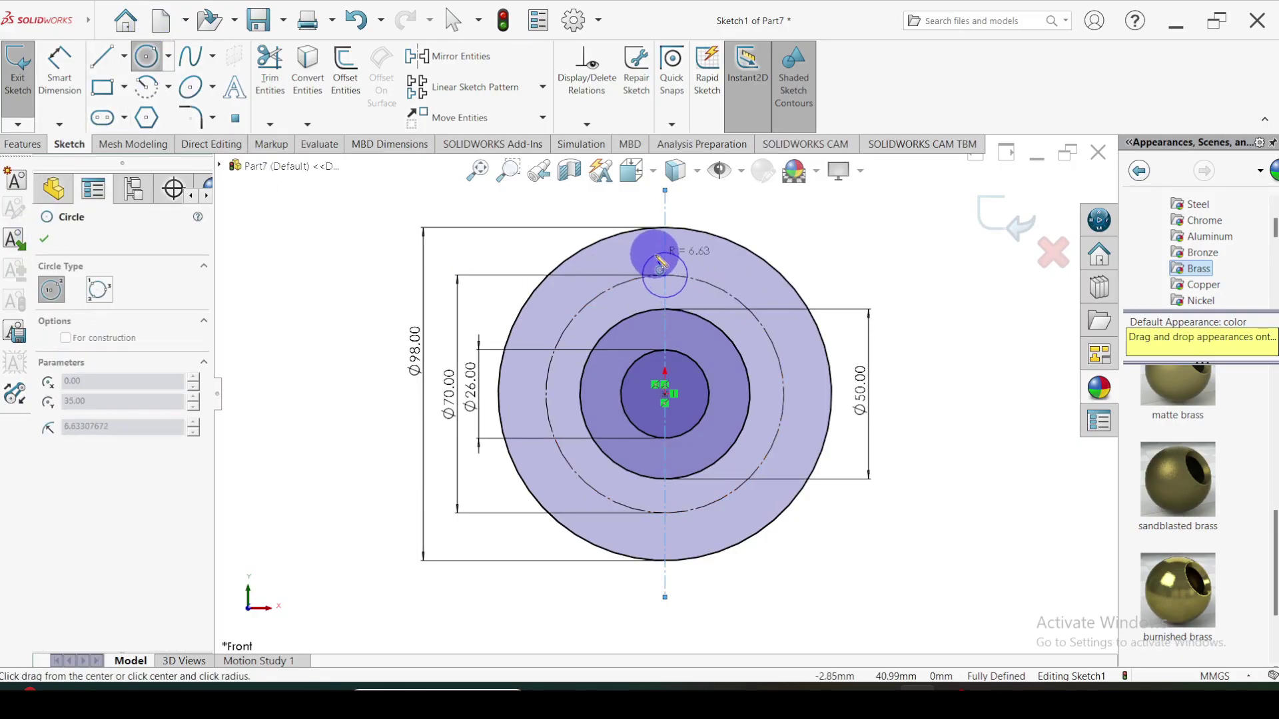
left_click(659, 258)
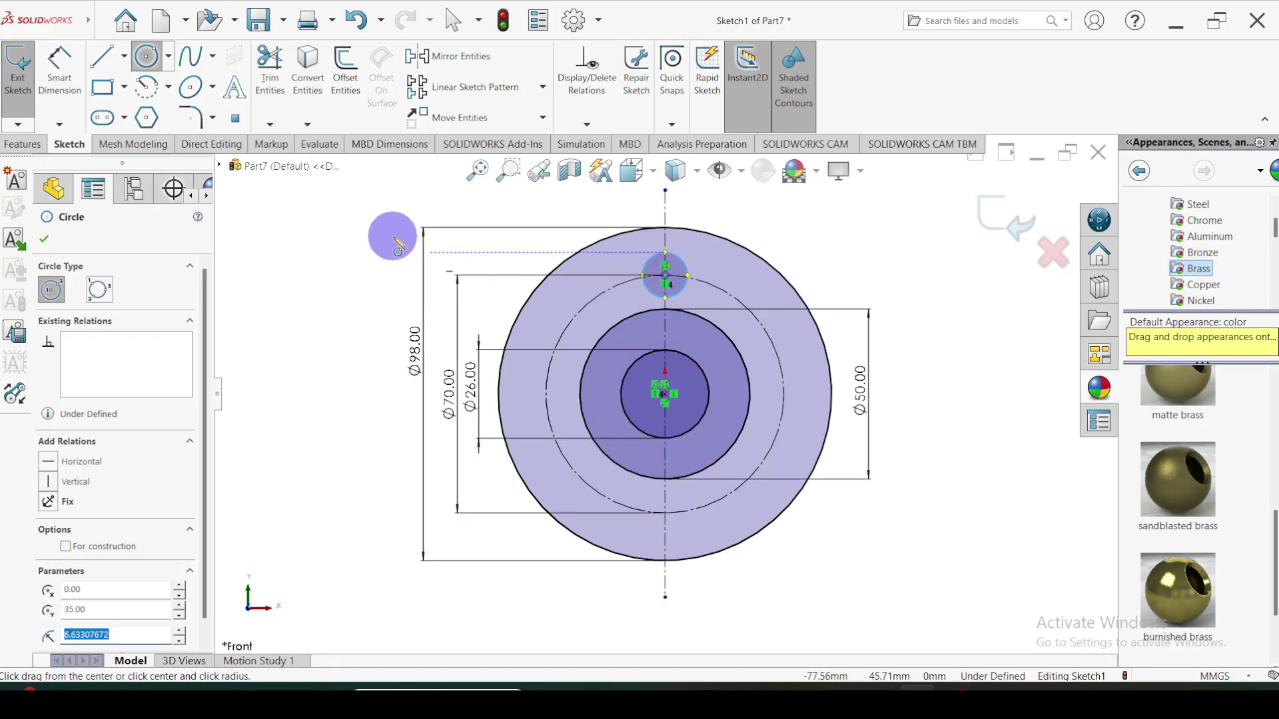
left_click(56, 246)
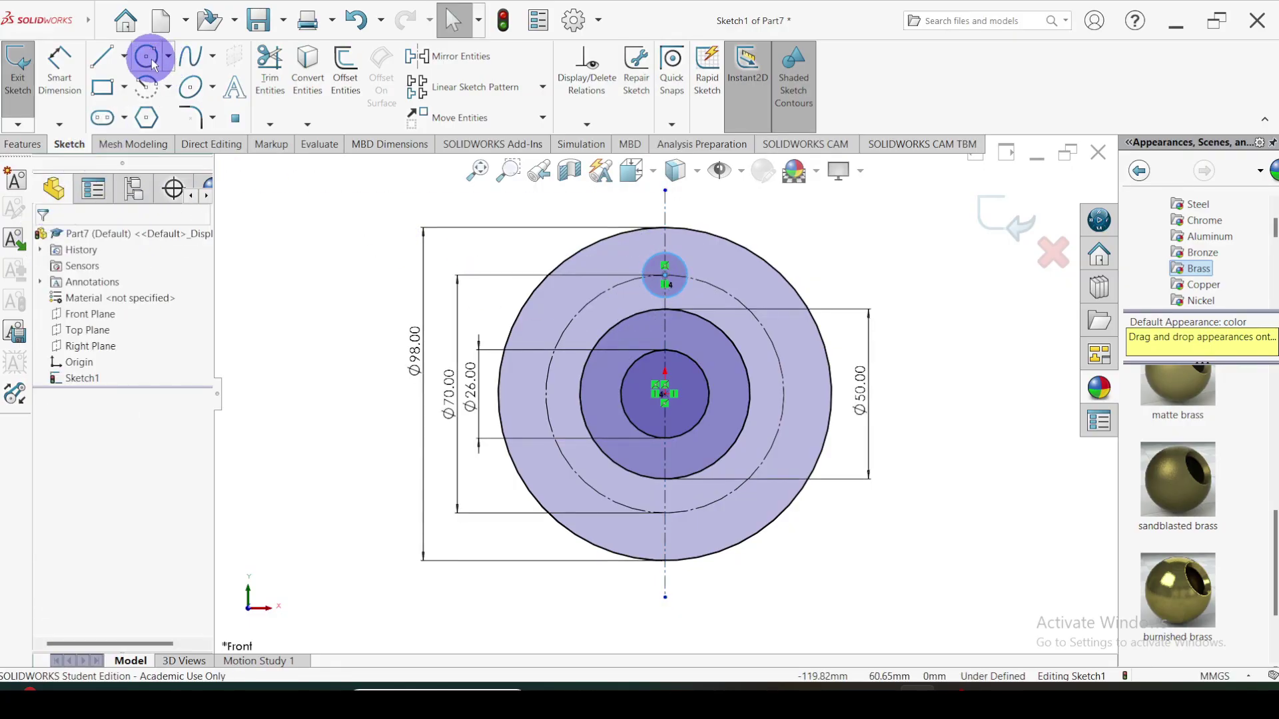
Dimension the bolt-hole circle with a diameter of 10 mm.
left_click(60, 65)
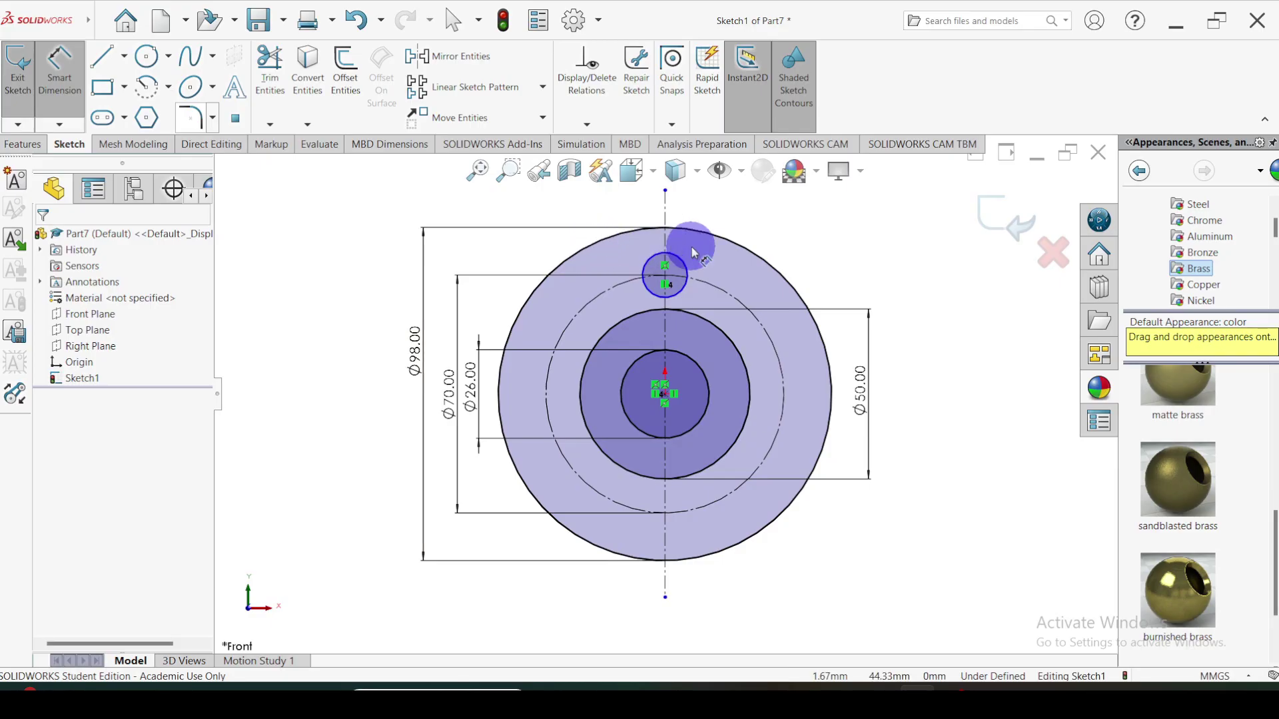
left_click(689, 270)
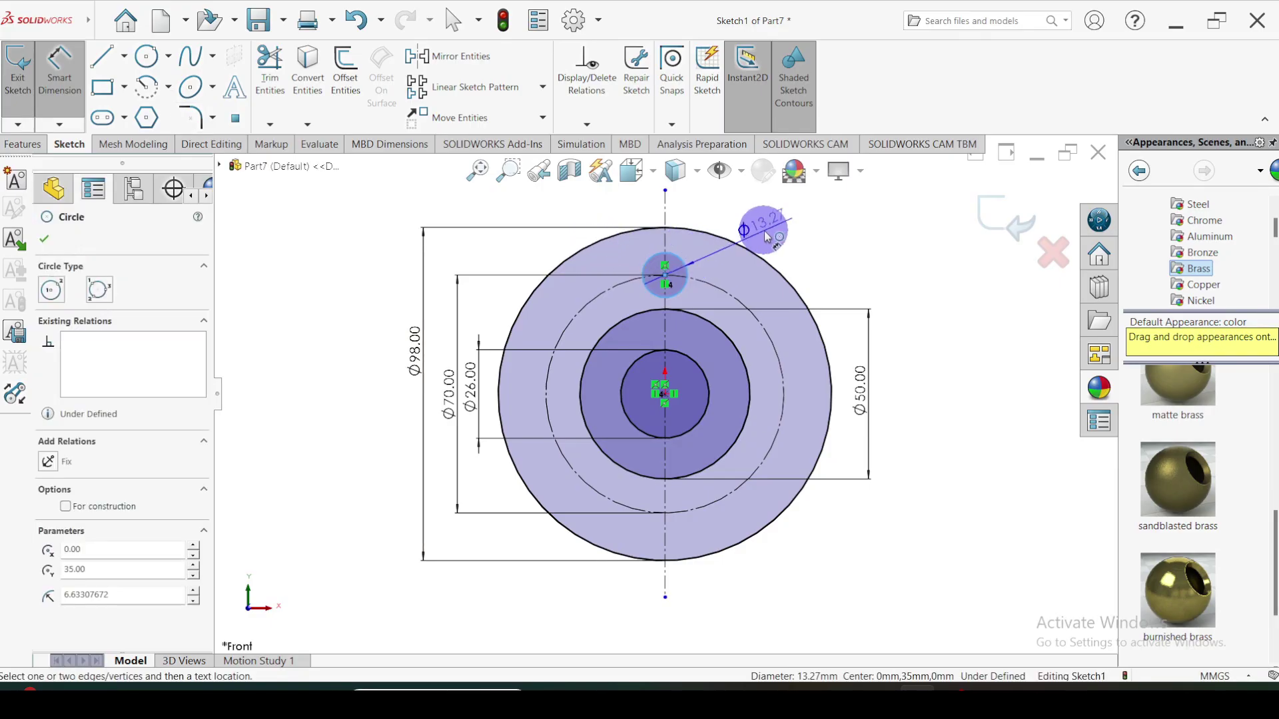
left_click(766, 237)
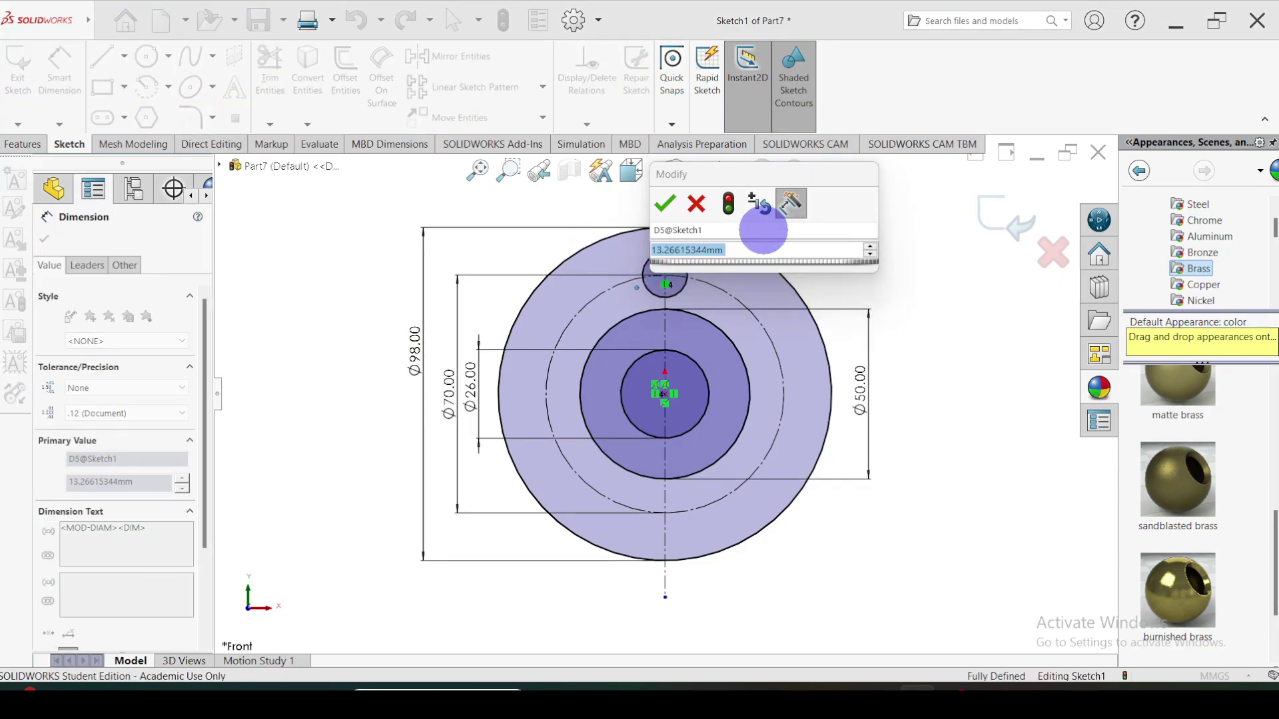
key("Return")
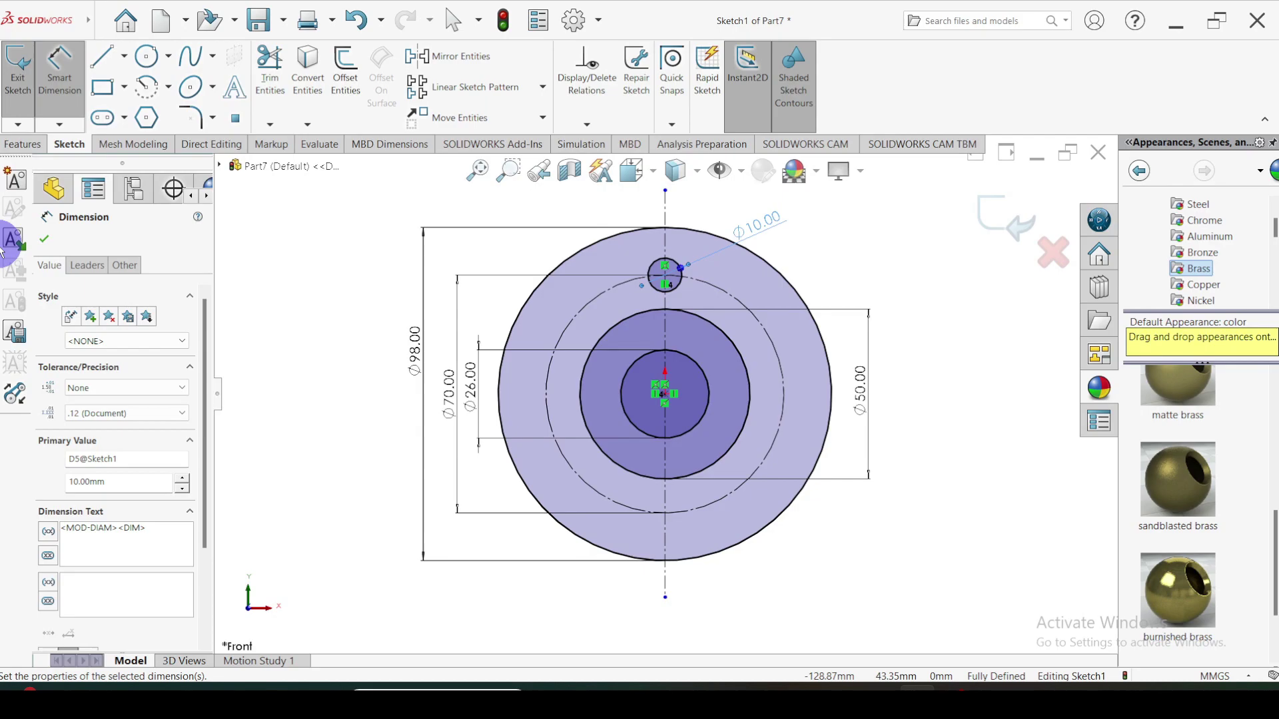
left_click(42, 240)
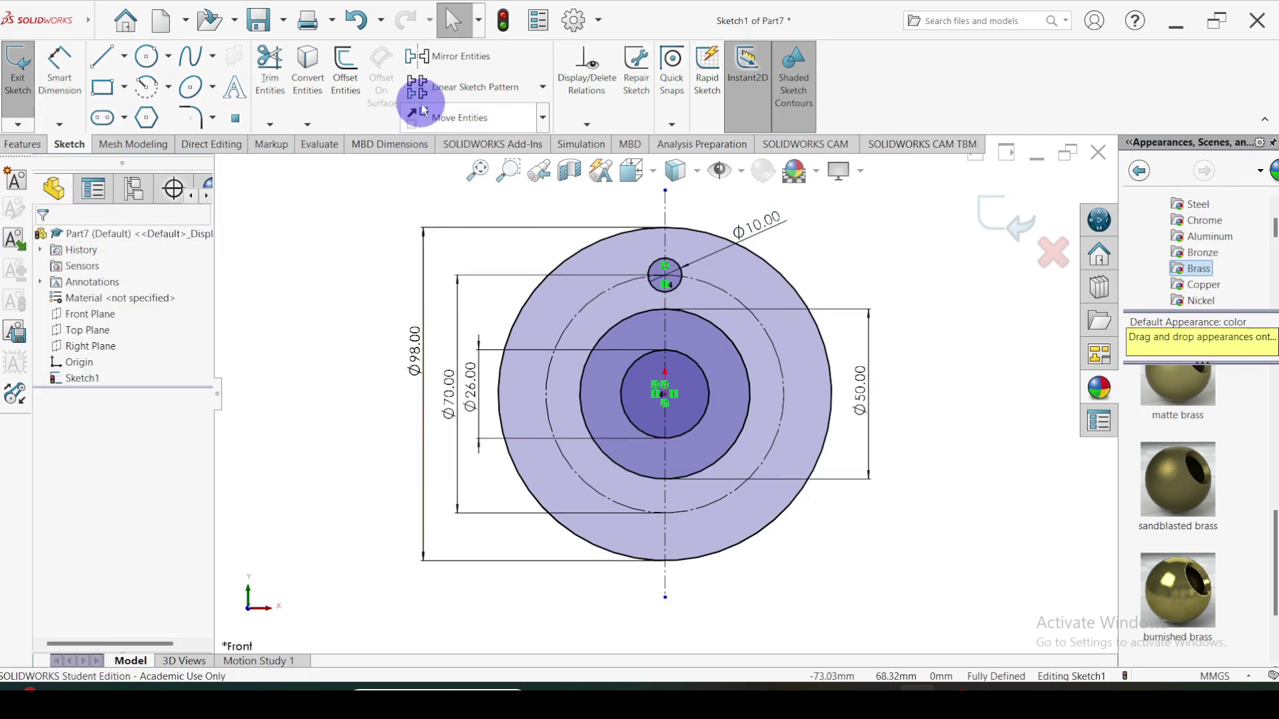
Create a circular sketch pattern of the 10 mm circle around the origin with 6 equally spaced instances over 360 degrees.
left_click(542, 91)
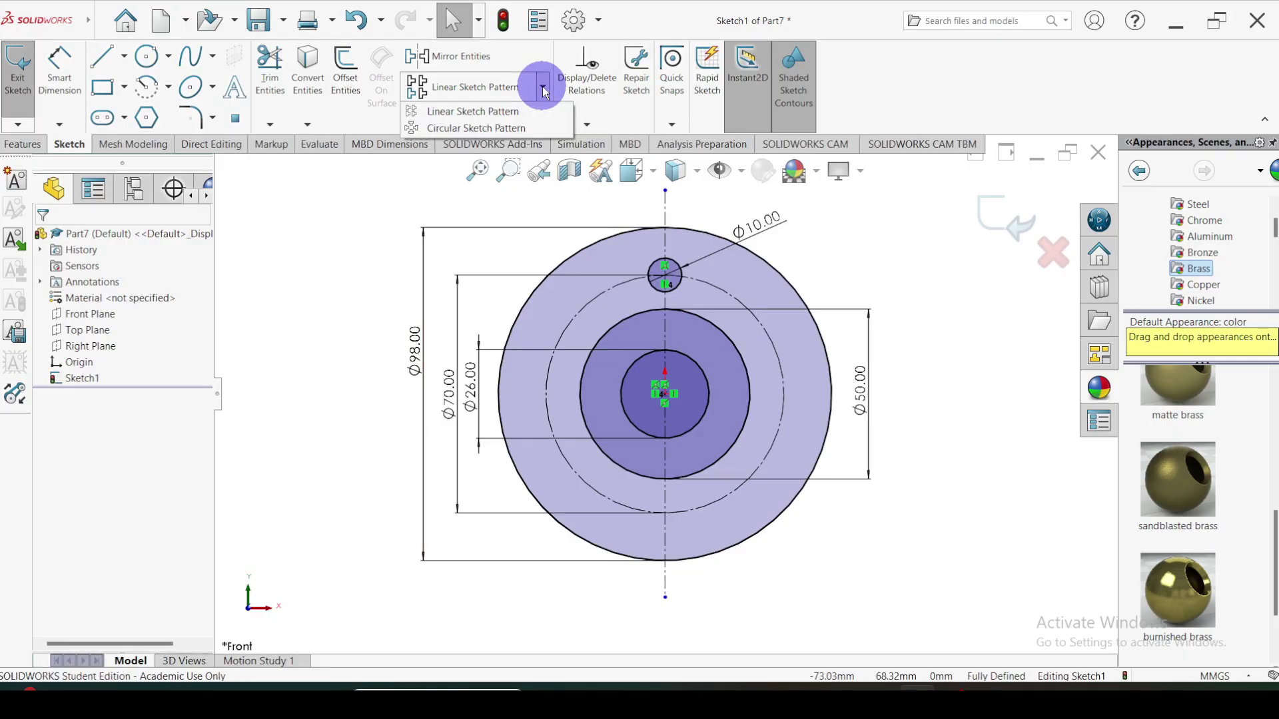
left_click(458, 128)
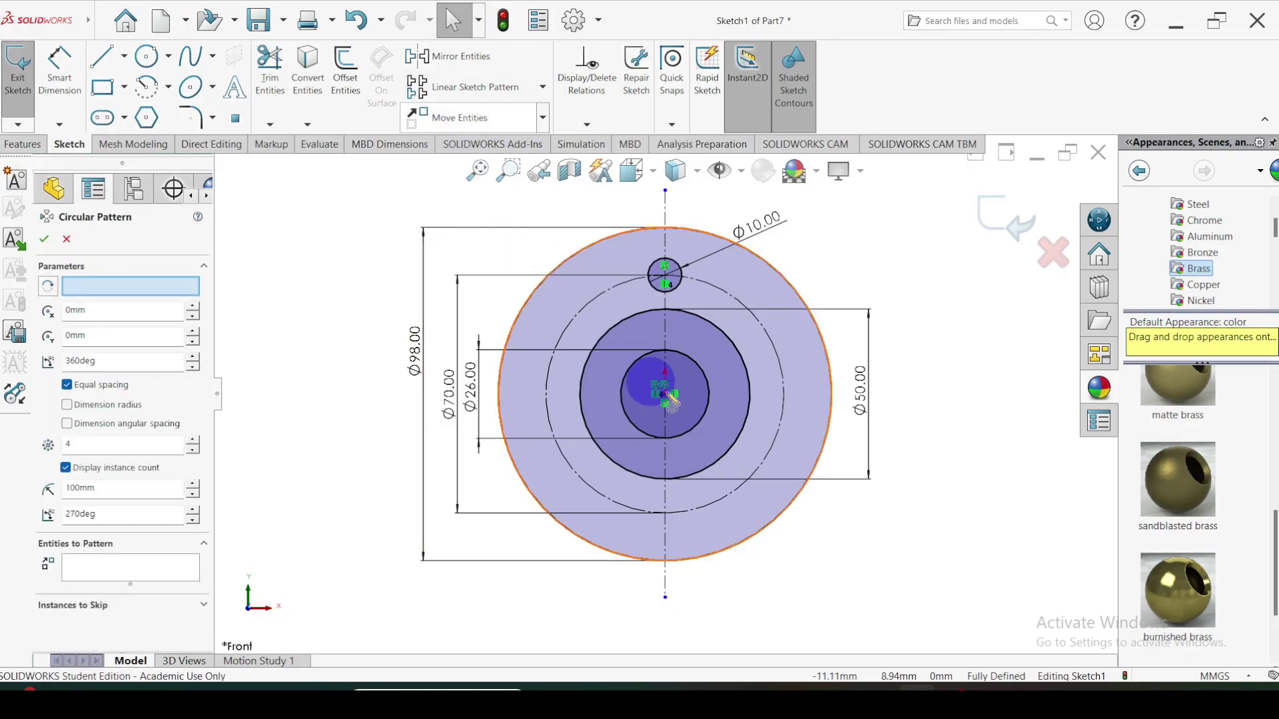
left_click(683, 285)
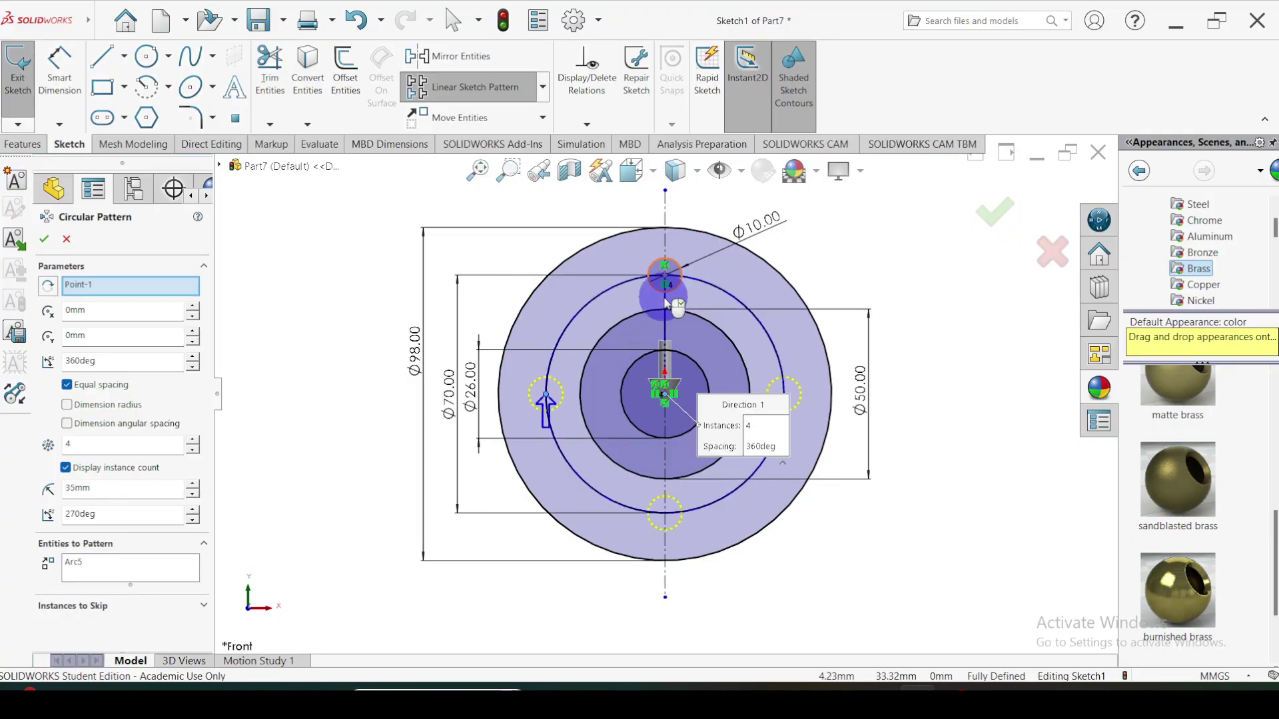
left_click(76, 446)
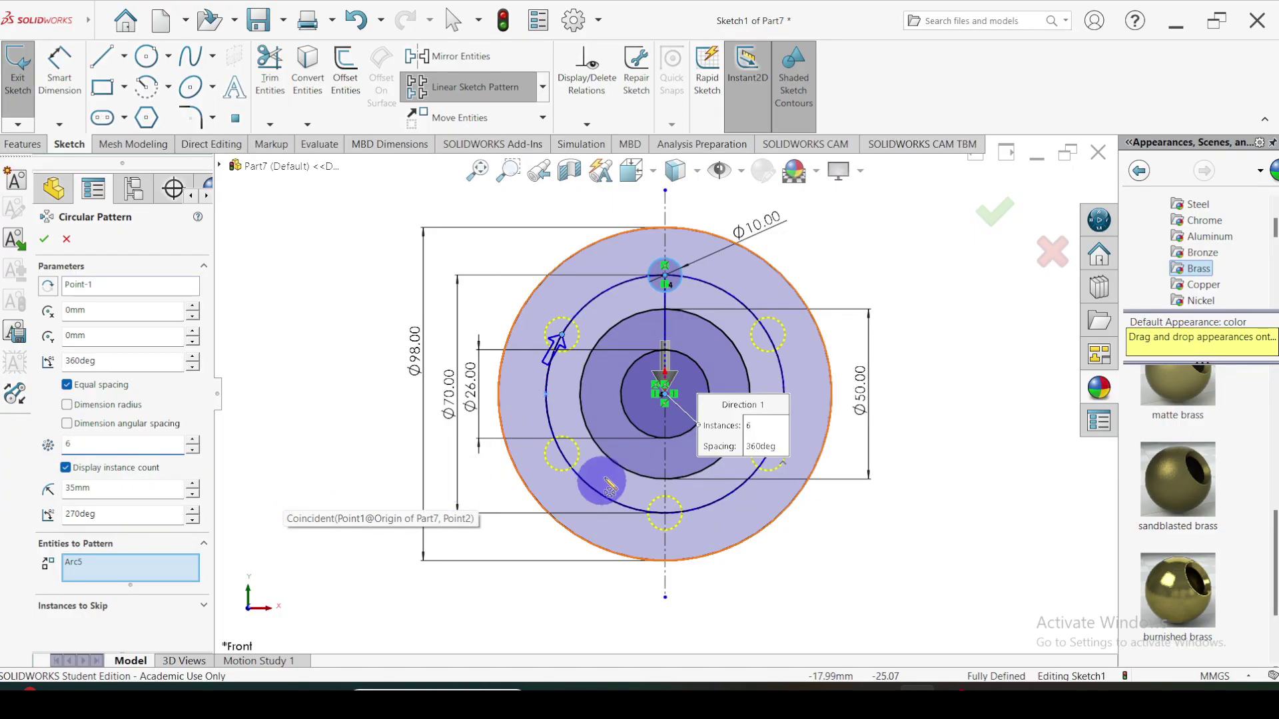
left_click(44, 241)
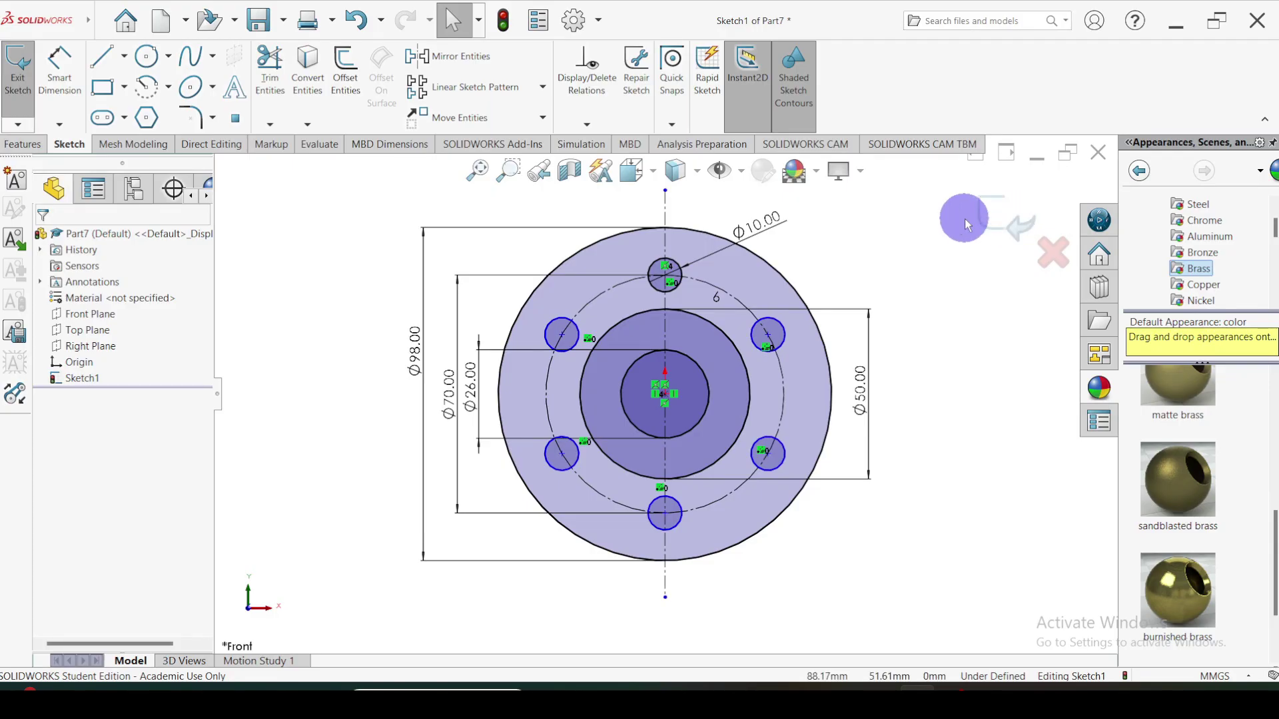
Start a Boss-Extrude of the flange sketch with the outer ring with bolt holes and the inner ring around the 26 mm bore as contours.
left_click(22, 144)
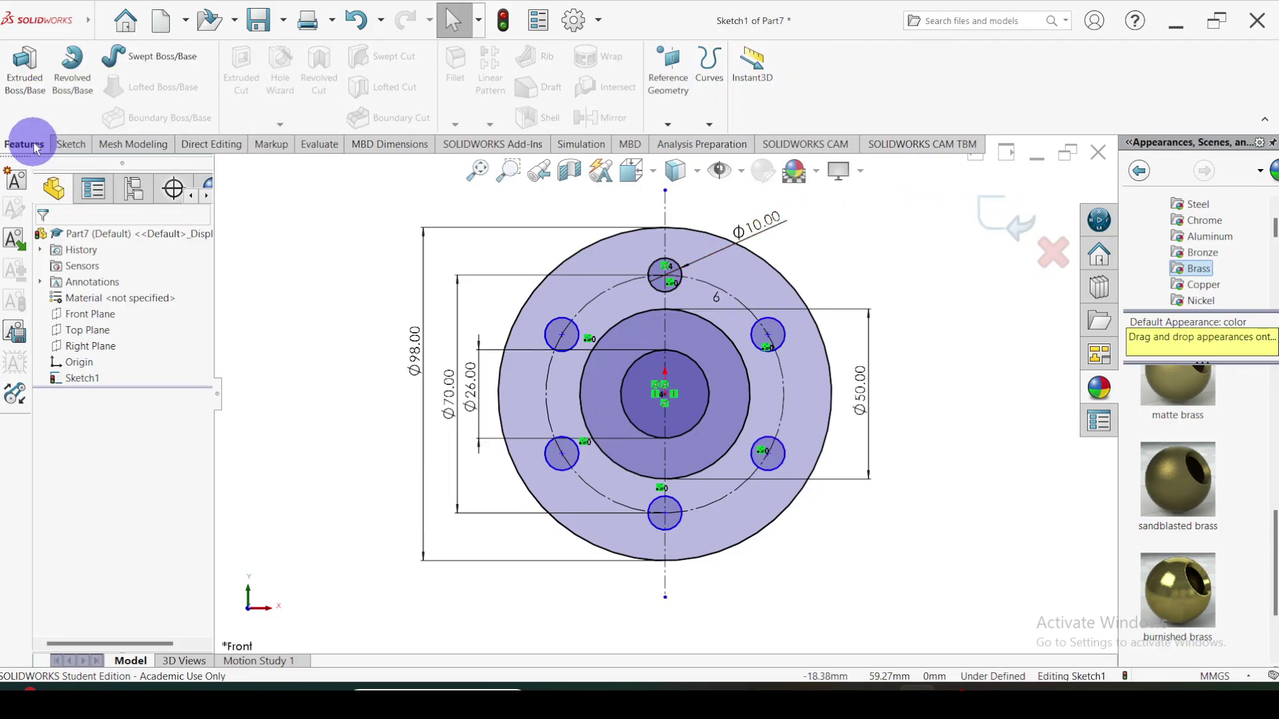
left_click(25, 75)
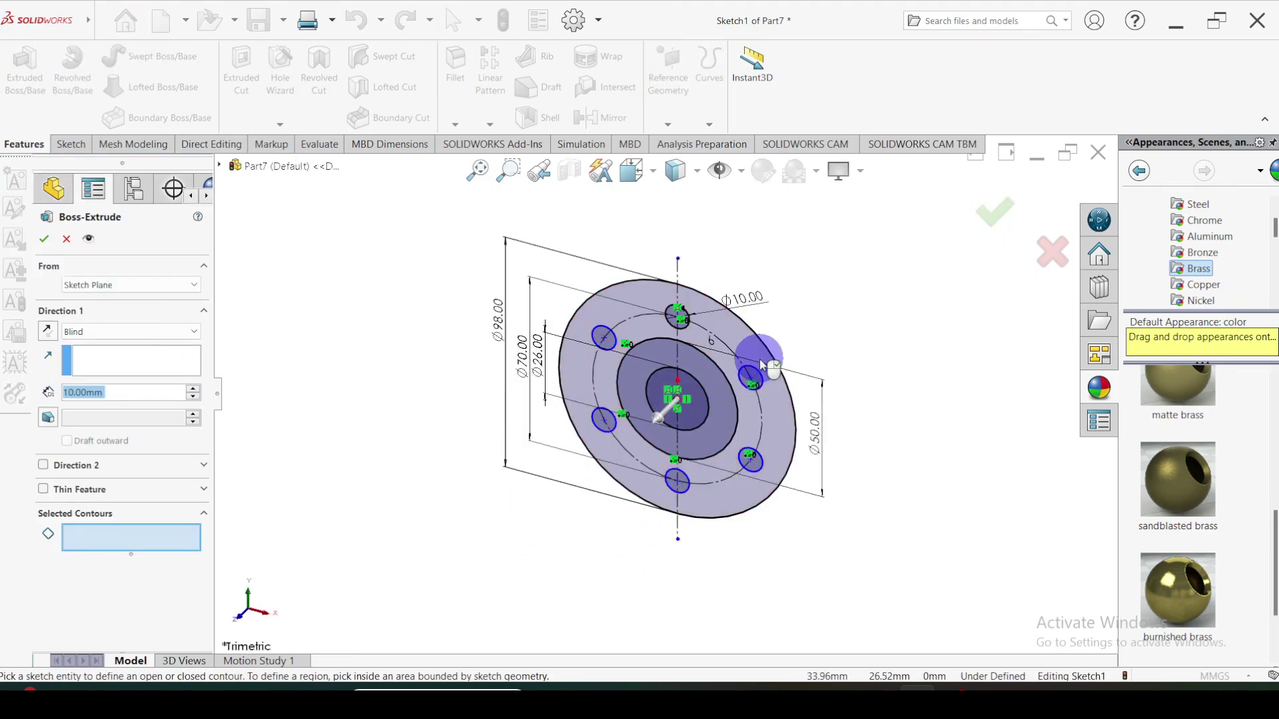
left_click(741, 342)
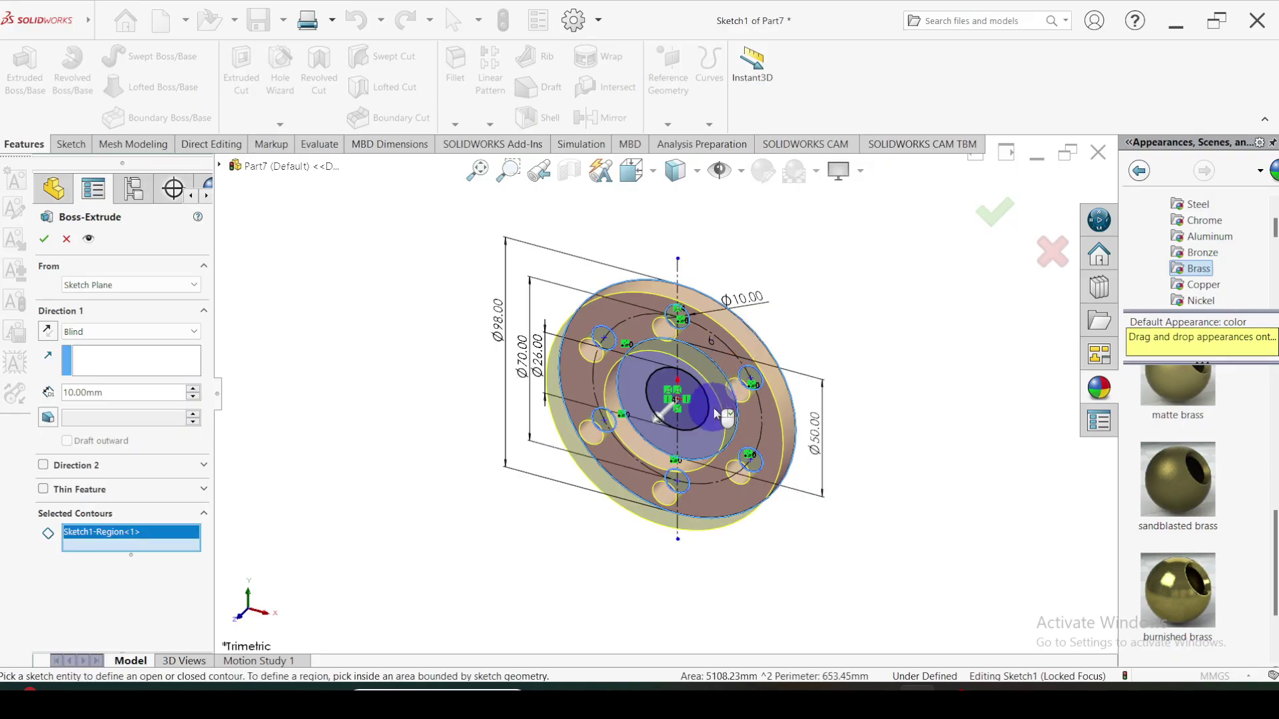
left_click(705, 442)
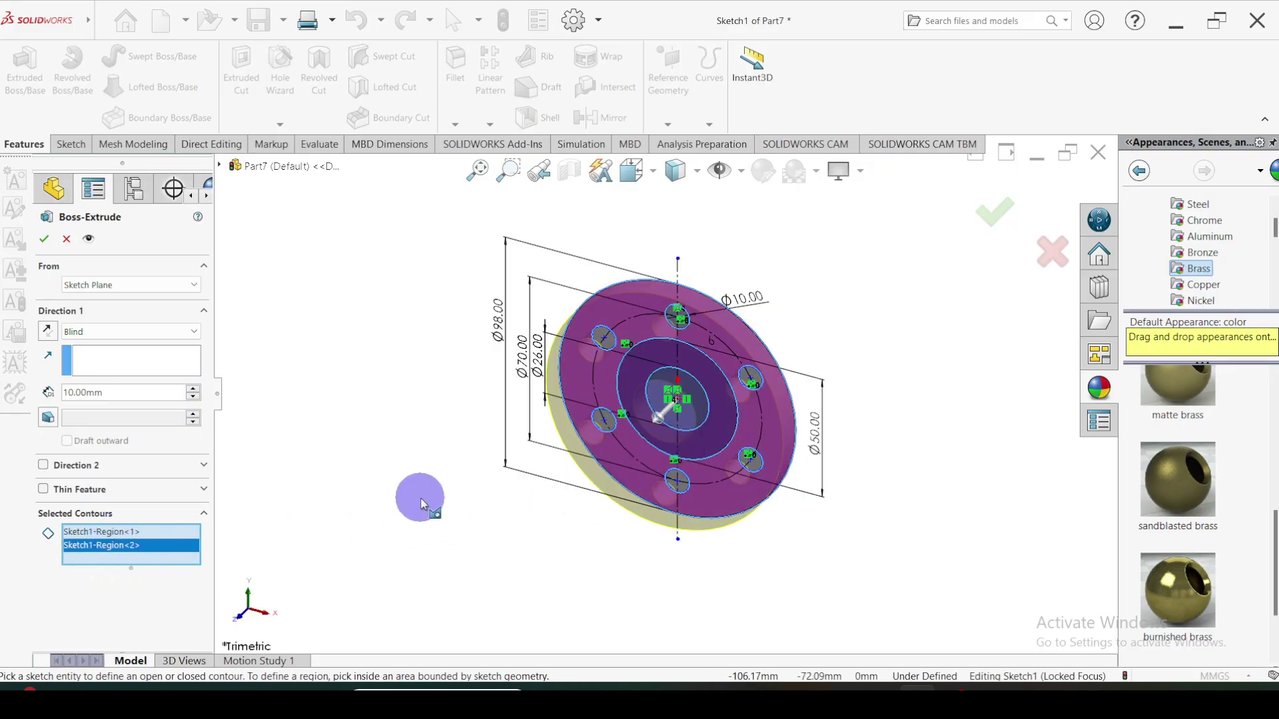
mouse_move(419, 499)
middle_mouse_down()
mouse_move(426, 468)
mouse_move(442, 471)
mouse_move(395, 516)
mouse_move(399, 505)
middle_mouse_up()
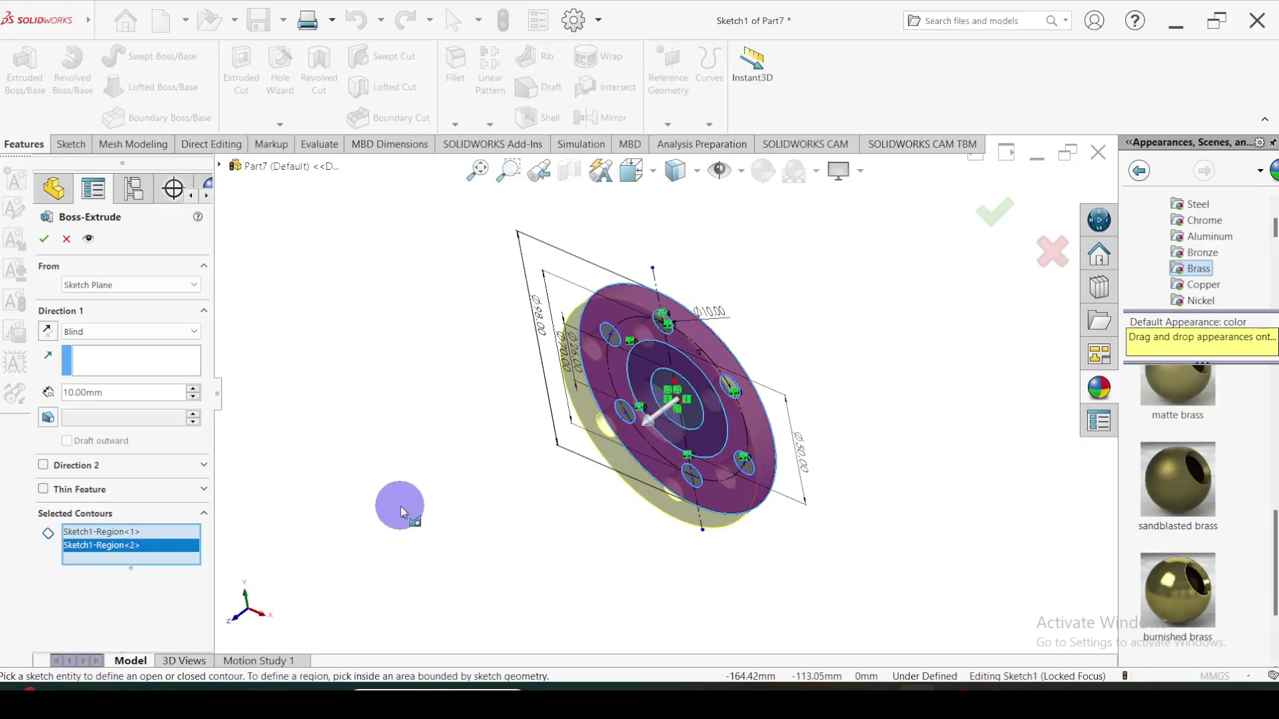
Check the flange thickness in the Word drawing and extrude the selected flange contours to a blind depth of 15 mm.
double_click(111, 392)
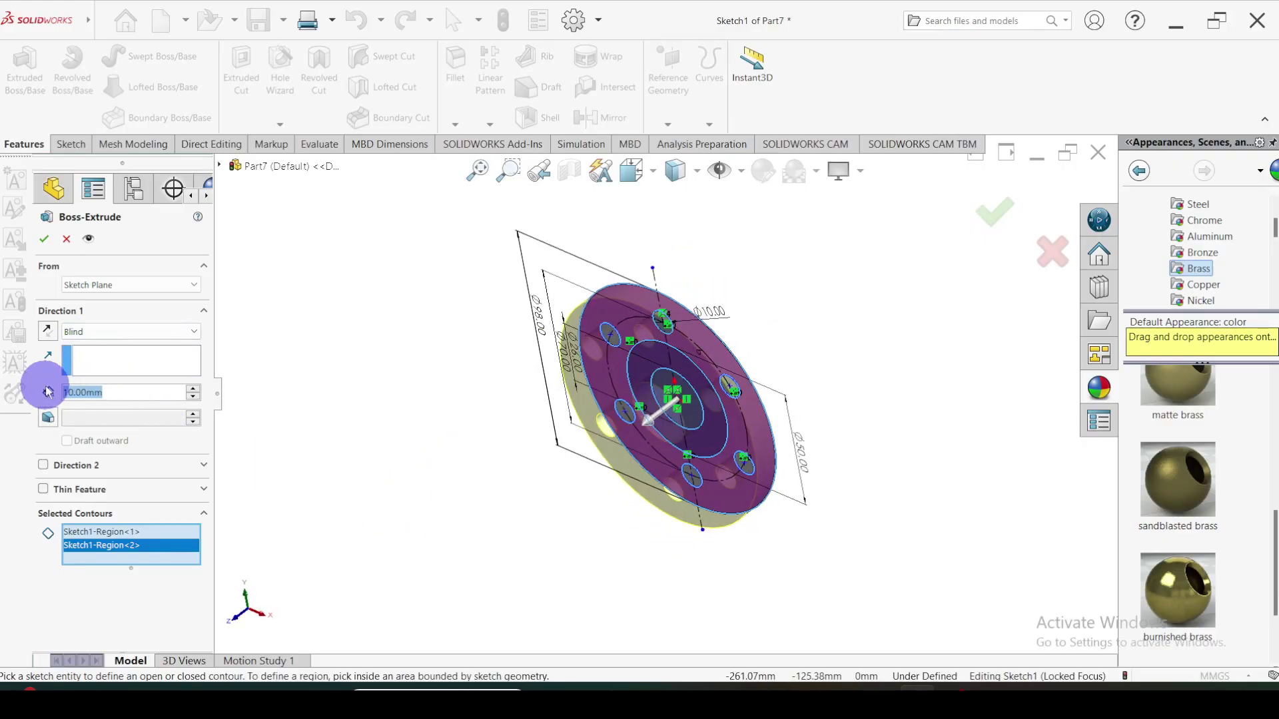
left_click(874, 688)
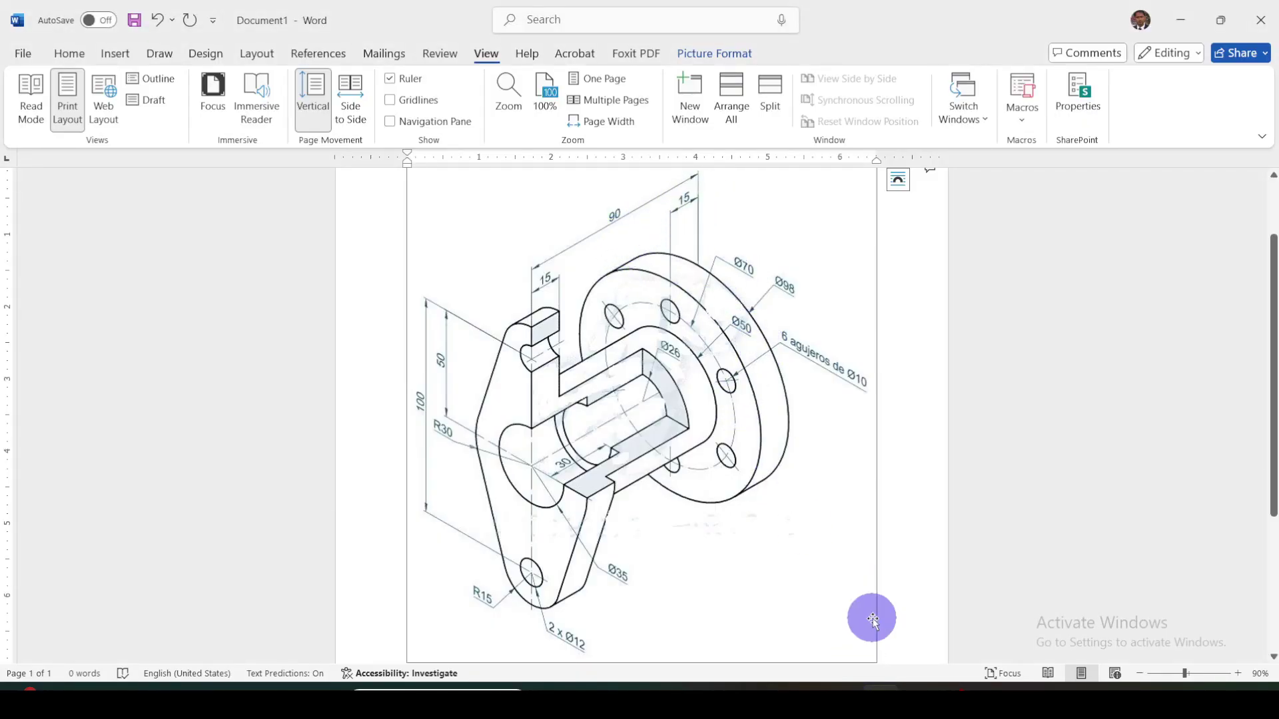
left_click(924, 688)
double_click(97, 393)
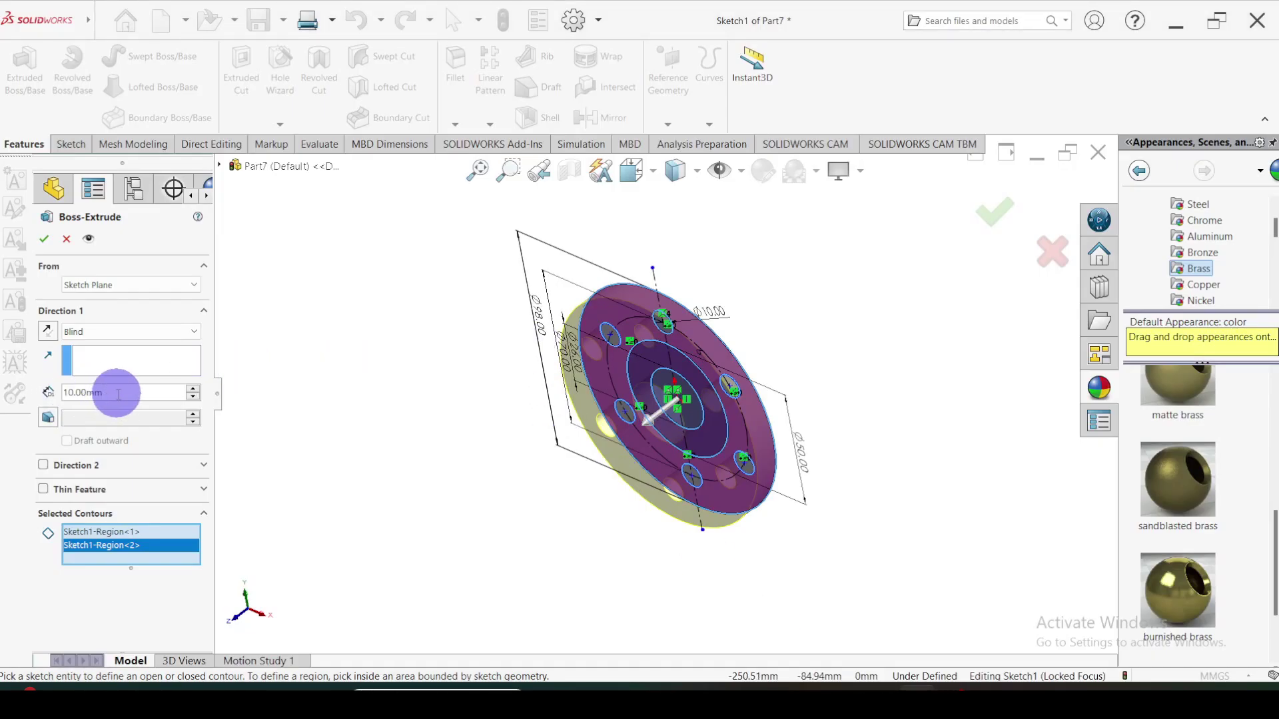
type("15")
key("Return")
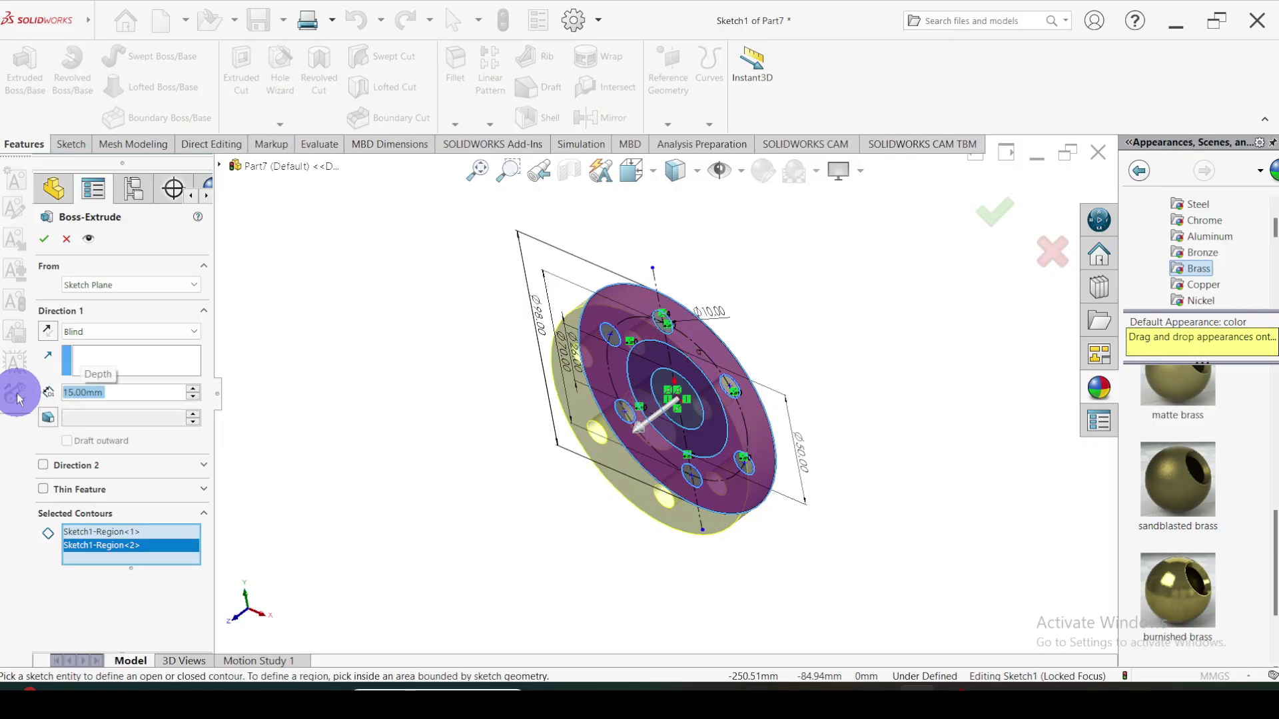
left_click(43, 239)
Start a second Boss-Extrude from the existing flange sketch, adding the ring between the 26 mm and 50 mm circles as a contour.
middle_click_drag(503, 389, 481, 304)
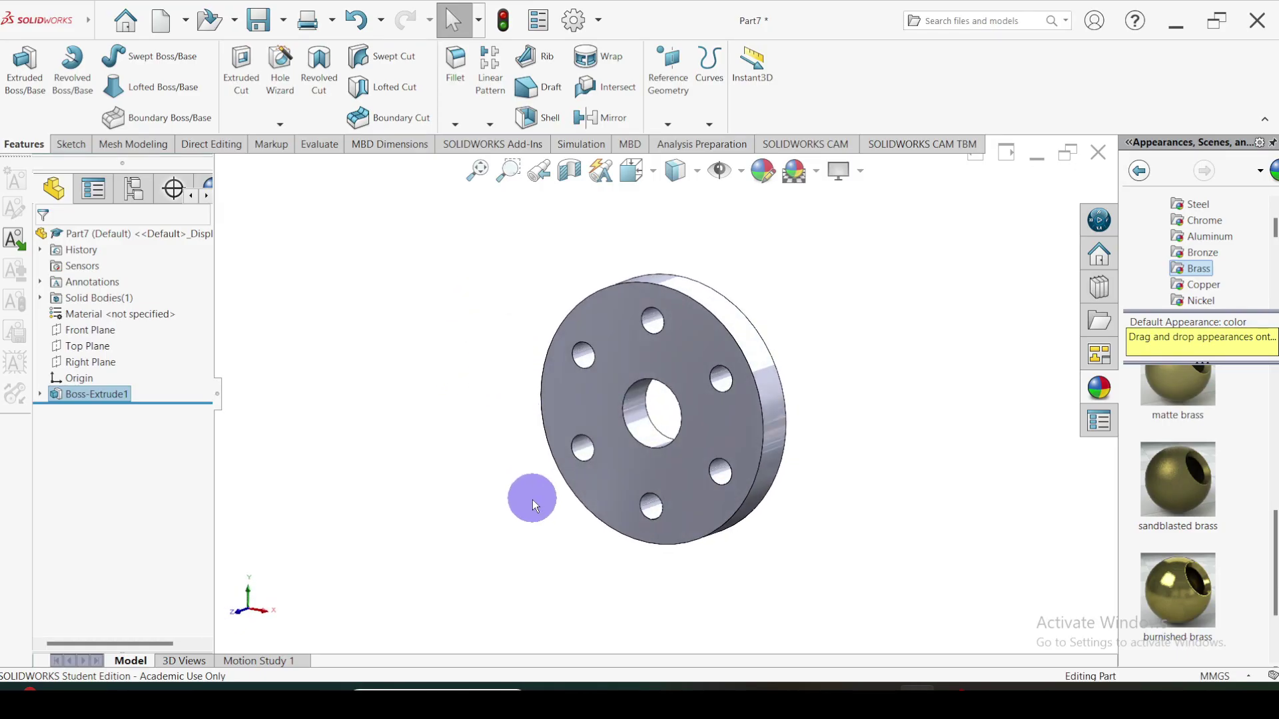
left_click(22, 74)
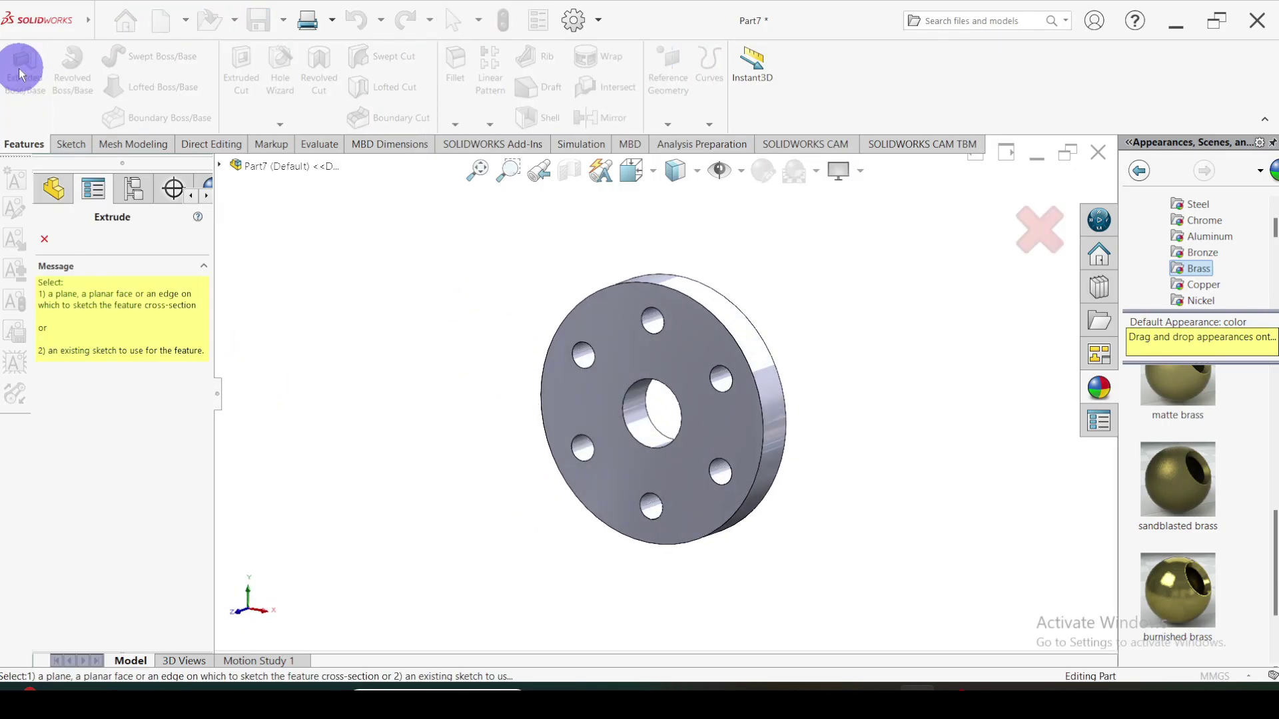
left_click(220, 166)
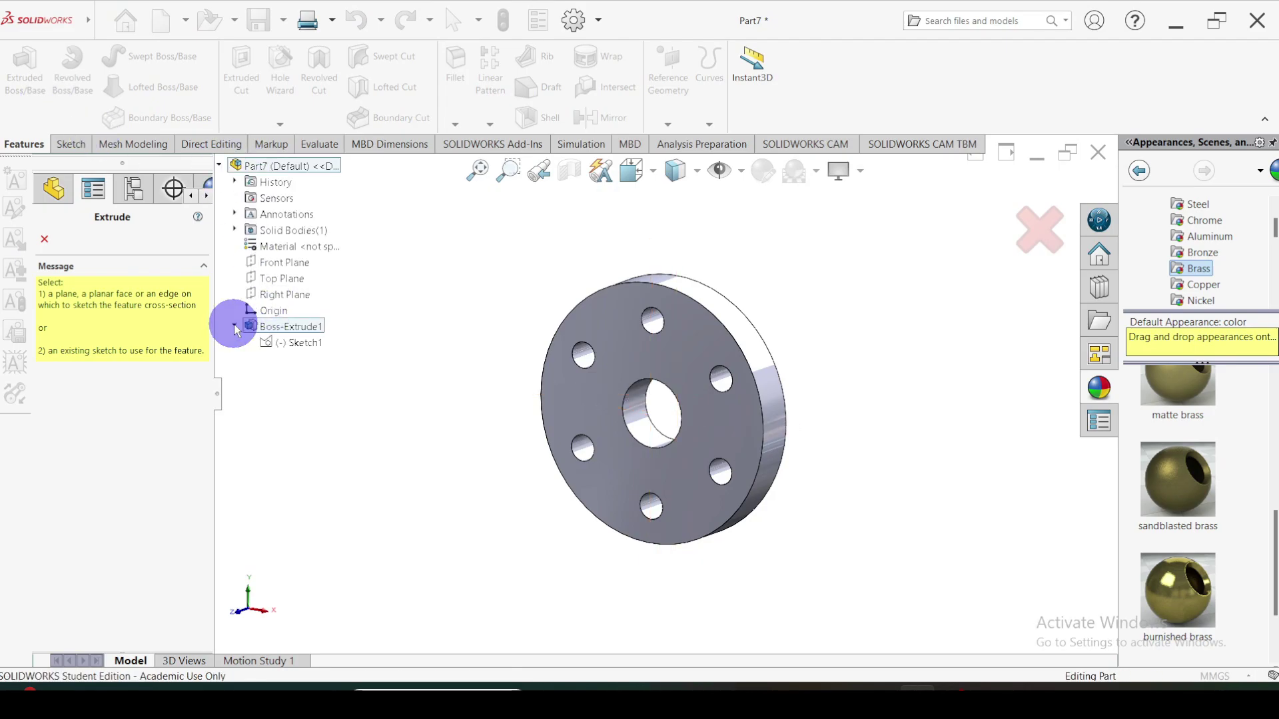
left_click(287, 343)
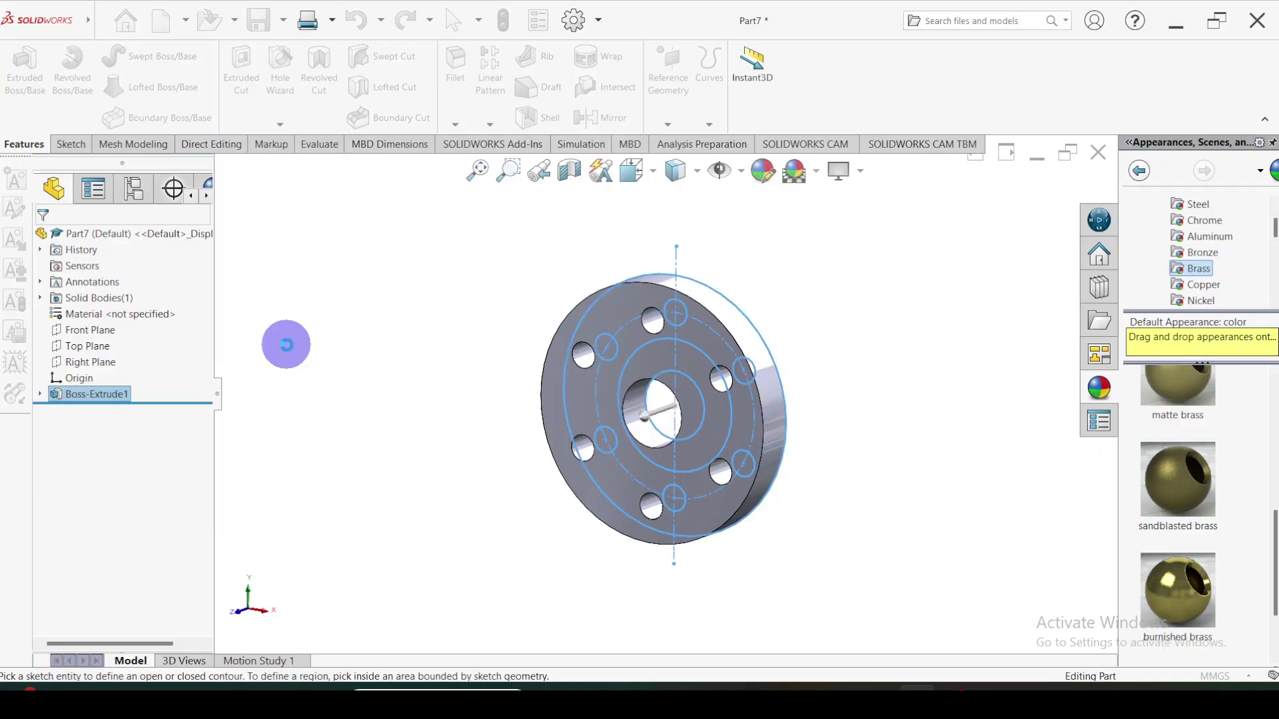
middle_click_drag(462, 459, 473, 398)
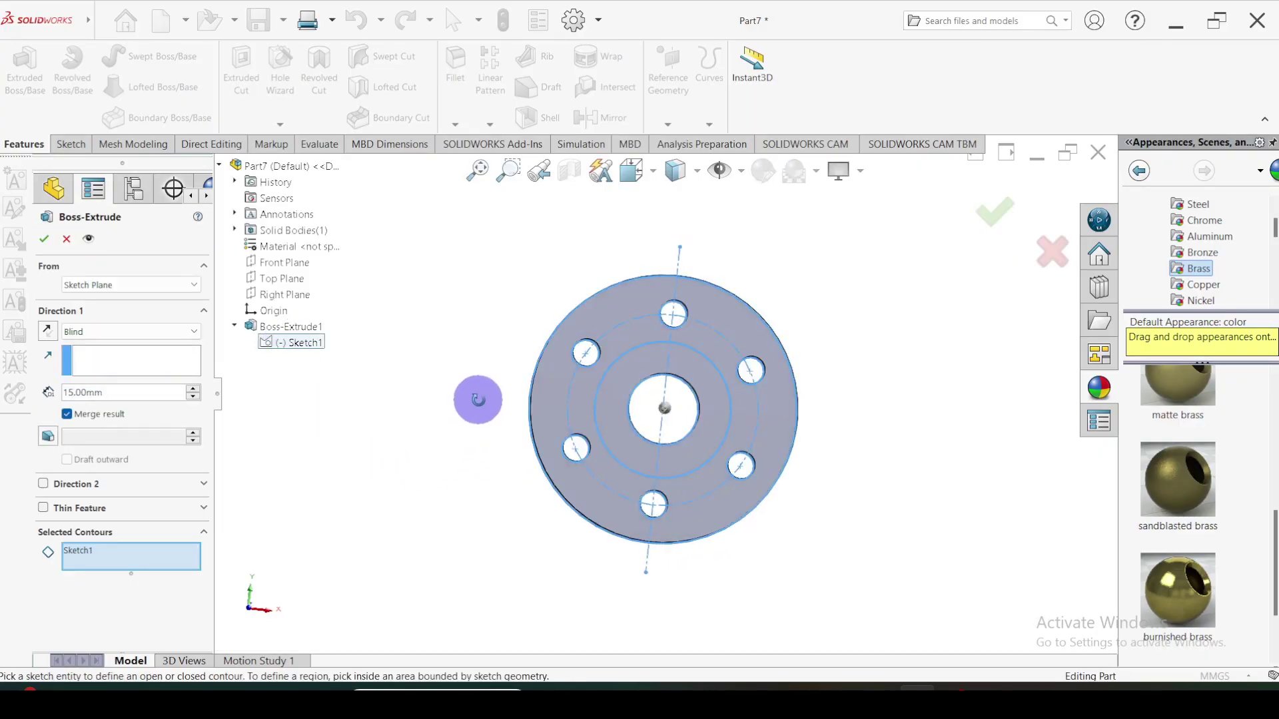
left_click(713, 409)
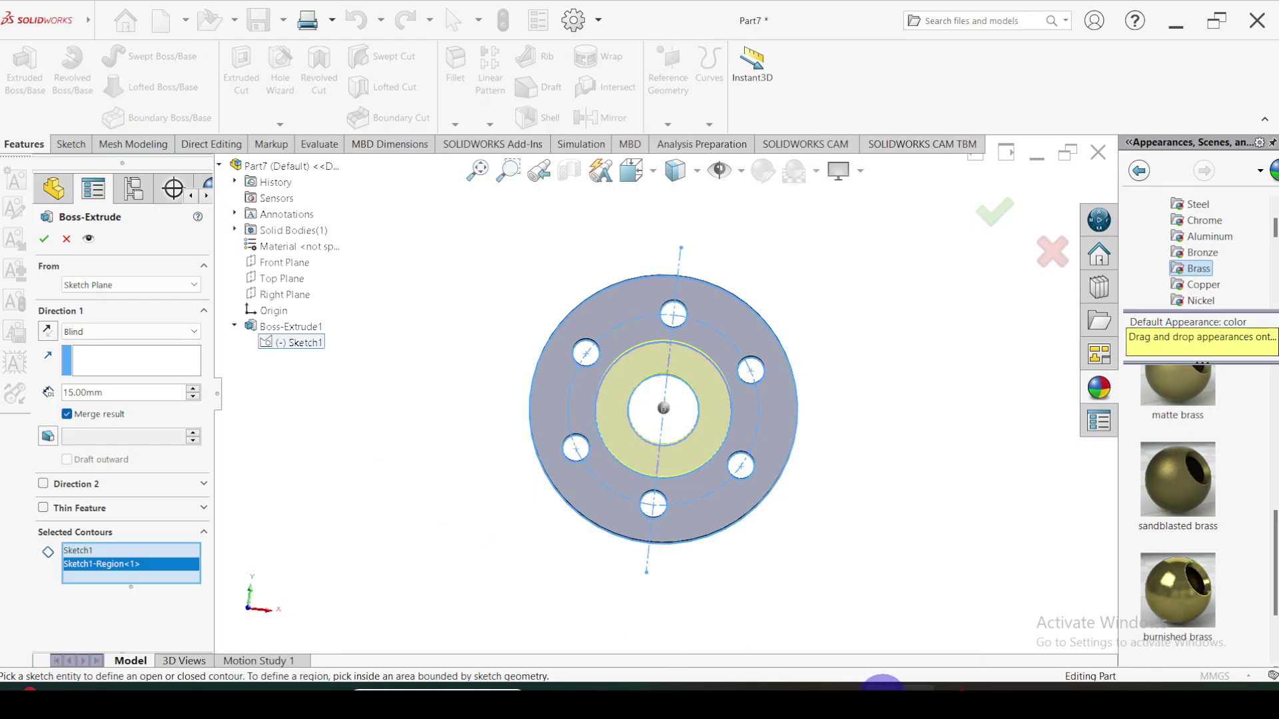
Consult the Word drawing for the tube length and extrude the ring contour 60 mm, merged with the flange.
left_click(882, 696)
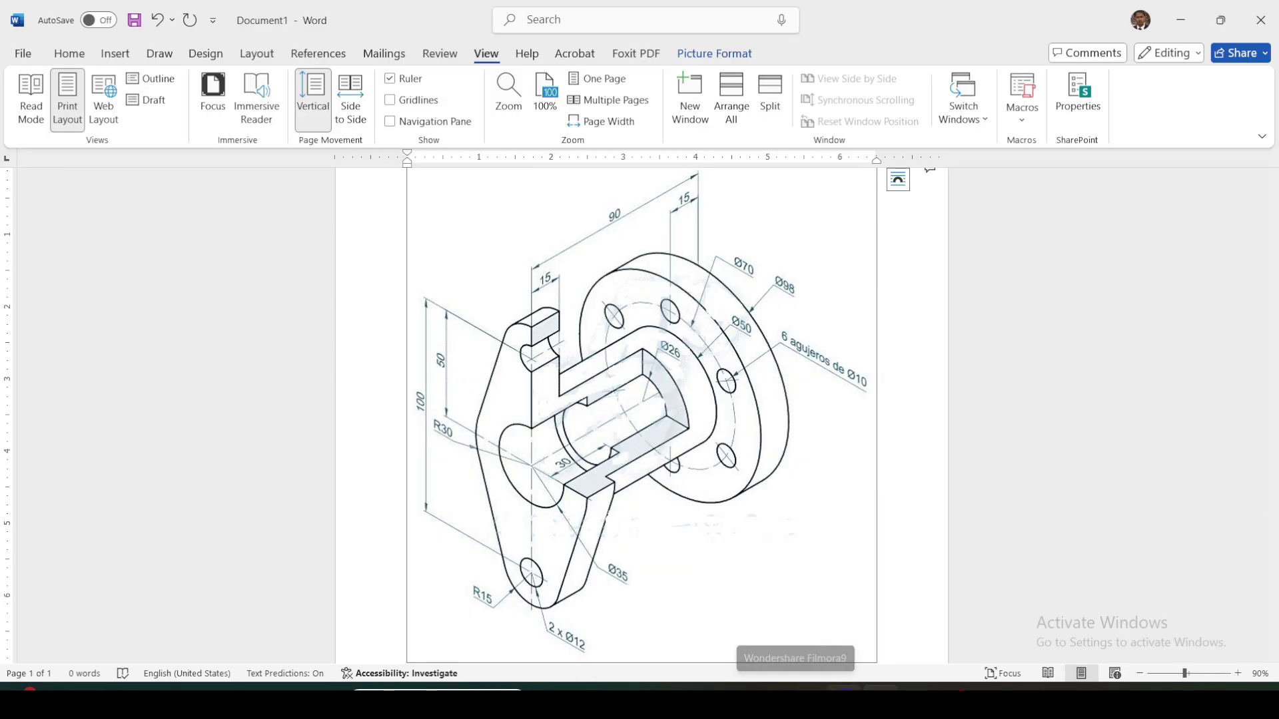
mouse_move(906, 696)
left_click(907, 626)
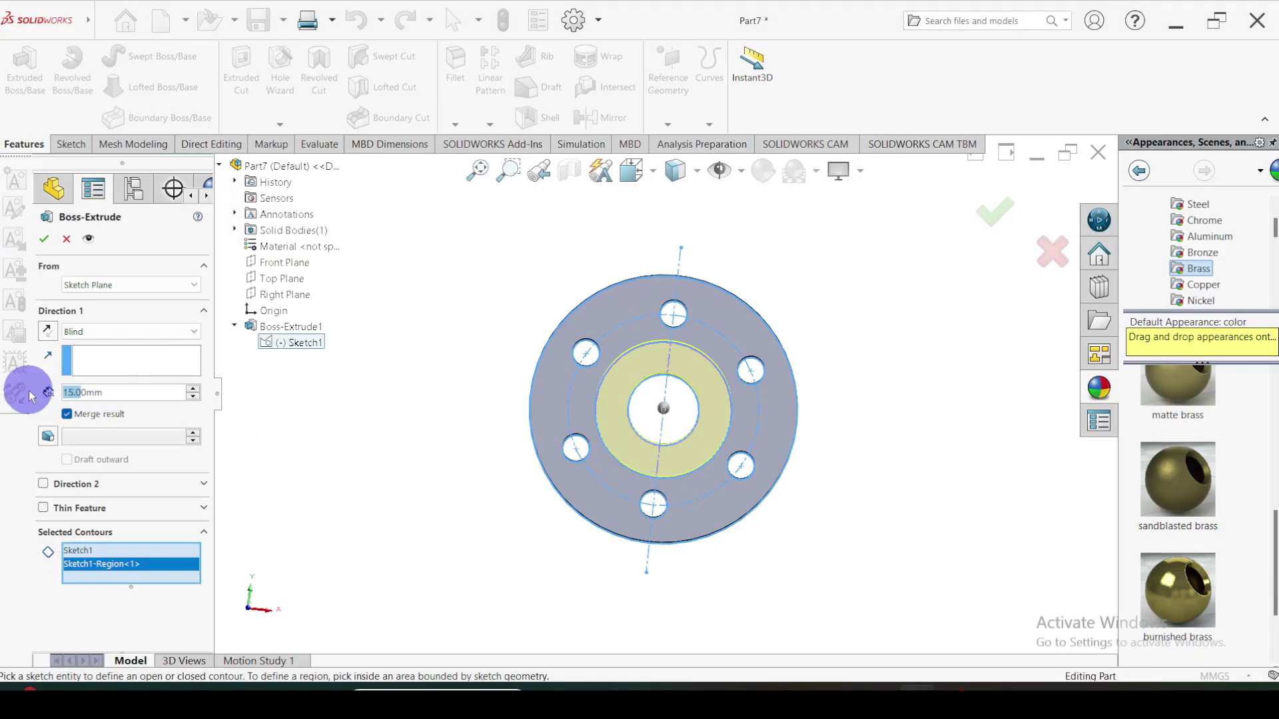
type("60")
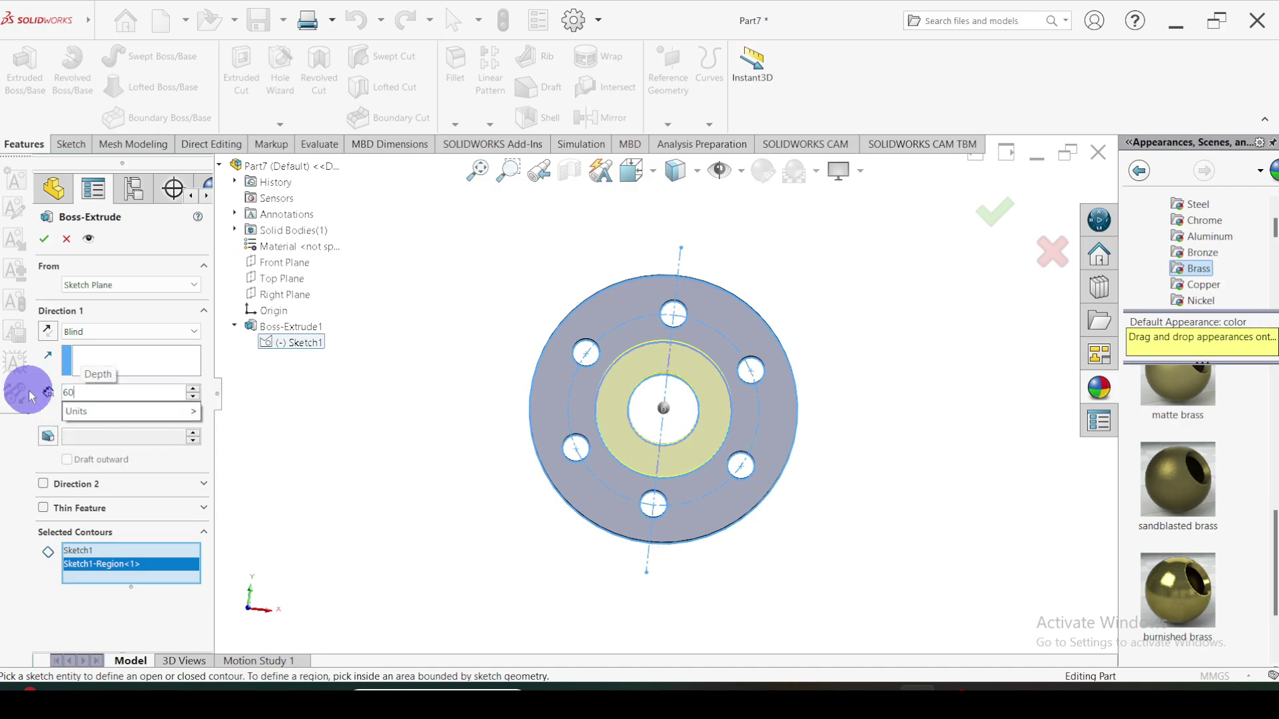
key("Return")
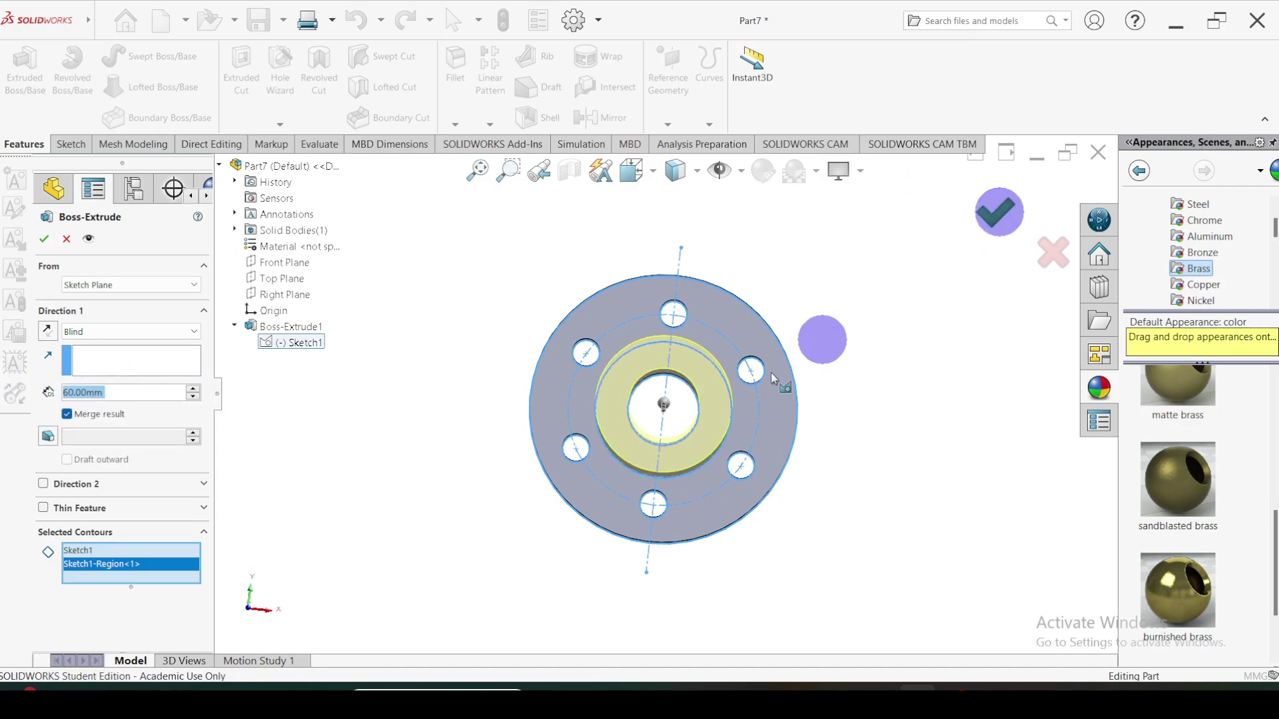
key("Return")
Start a sketch on the tube's end face and, after consulting the Word drawing, draw a circle of about 18.7 mm radius centred on the origin.
middle_click_drag(808, 413, 523, 391)
scroll(522, 391, "down", 3)
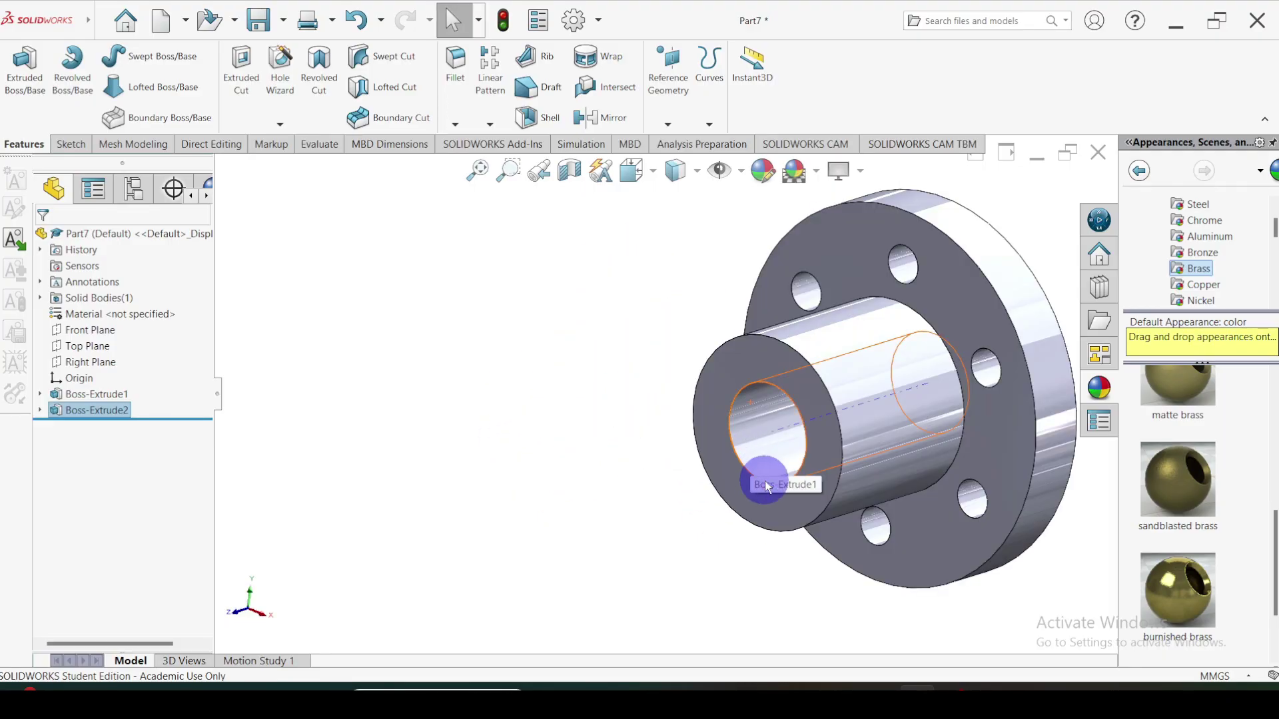
left_click(813, 406)
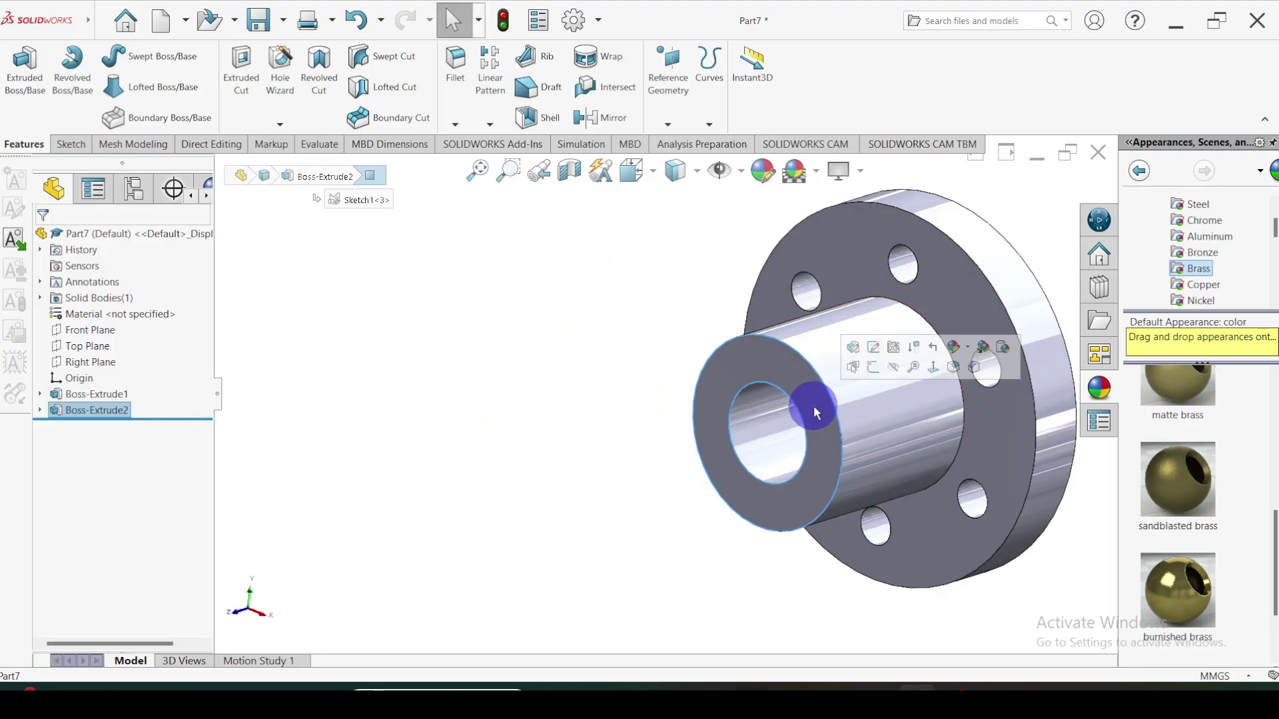
left_click(872, 371)
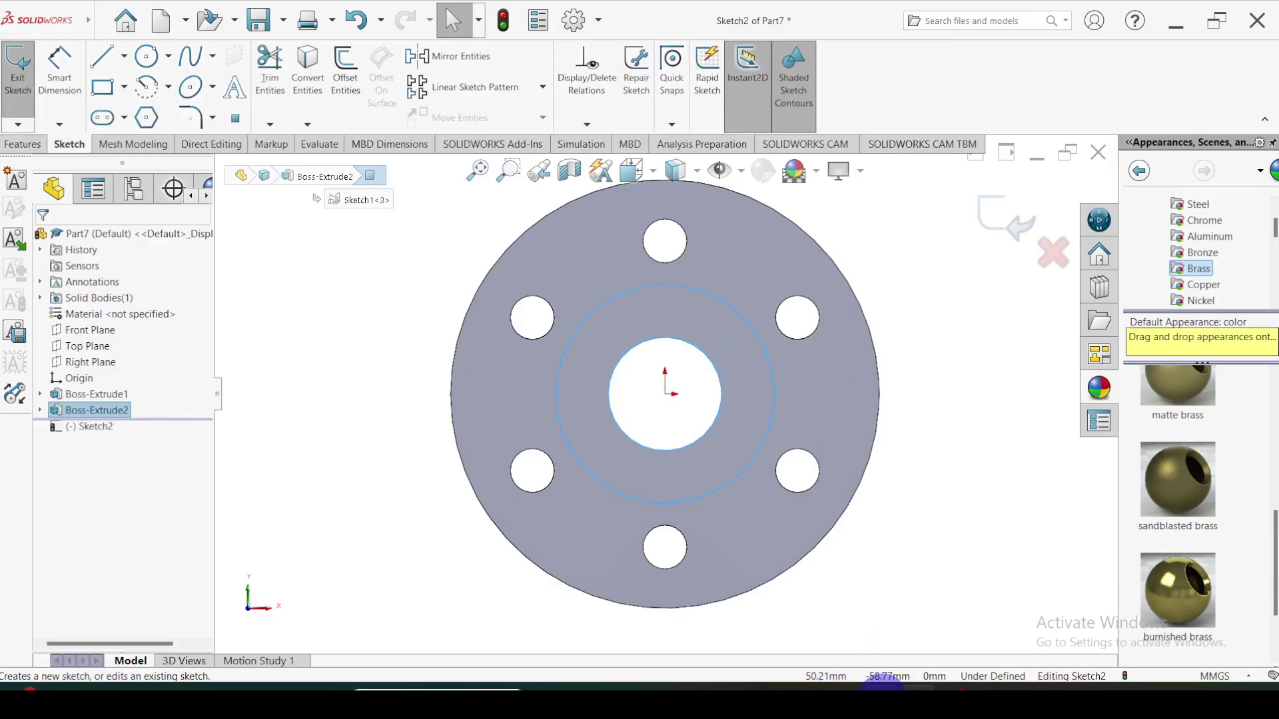
left_click(882, 683)
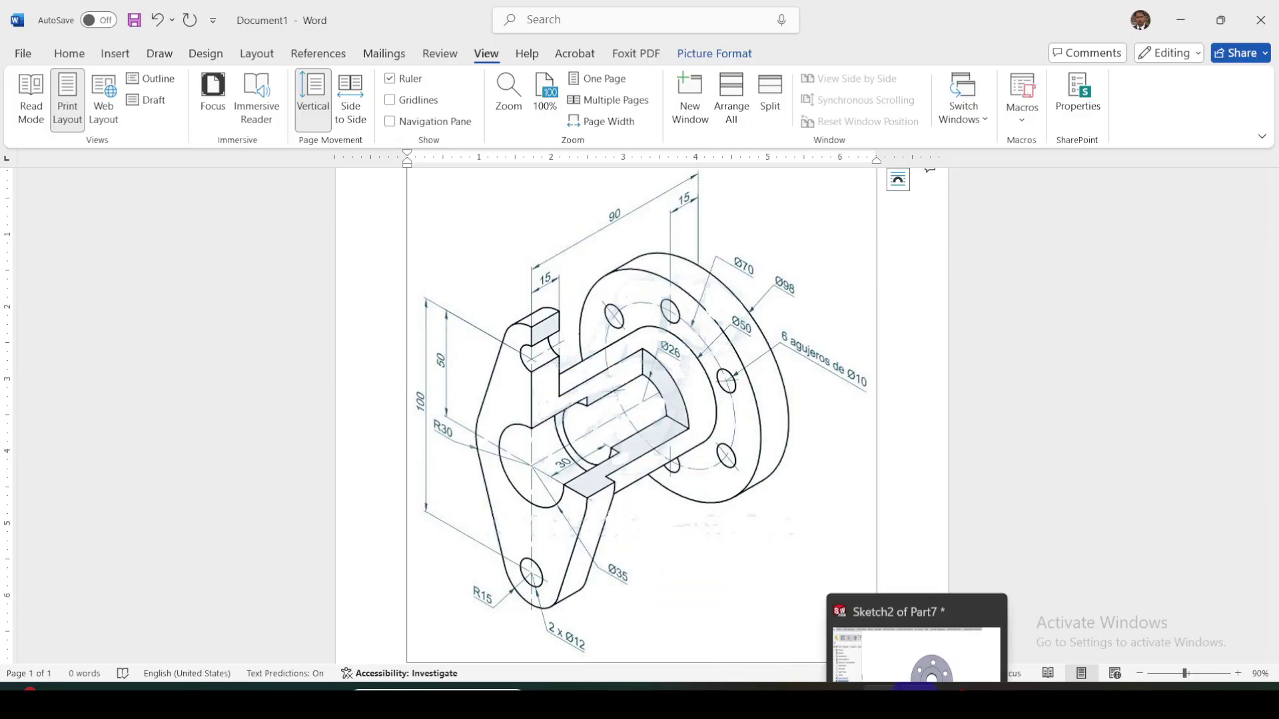
left_click(923, 682)
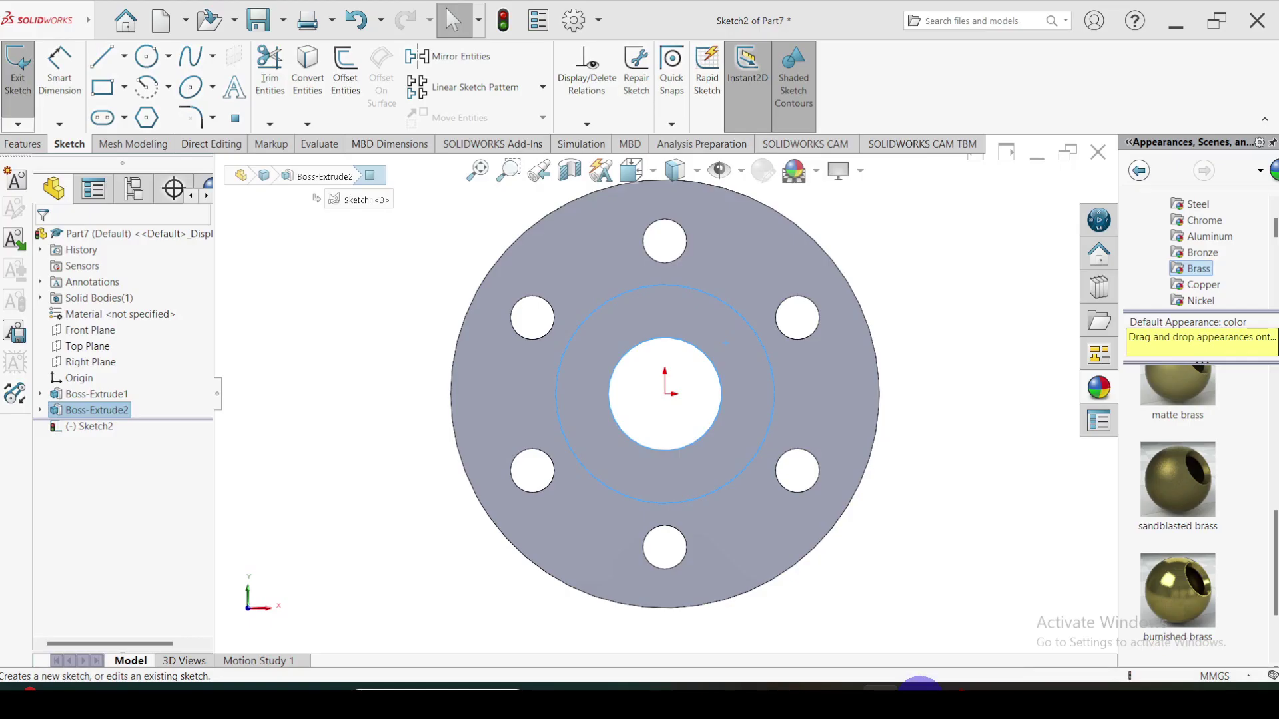
left_click(149, 58)
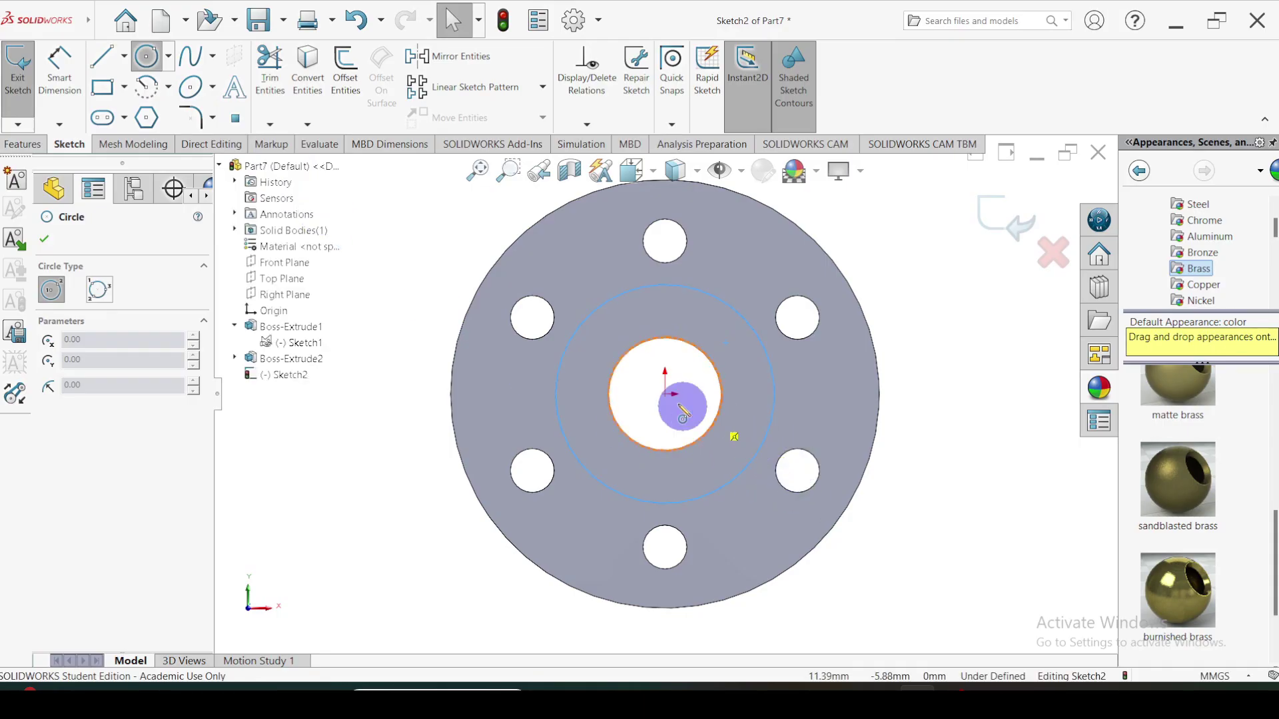
left_click(665, 393)
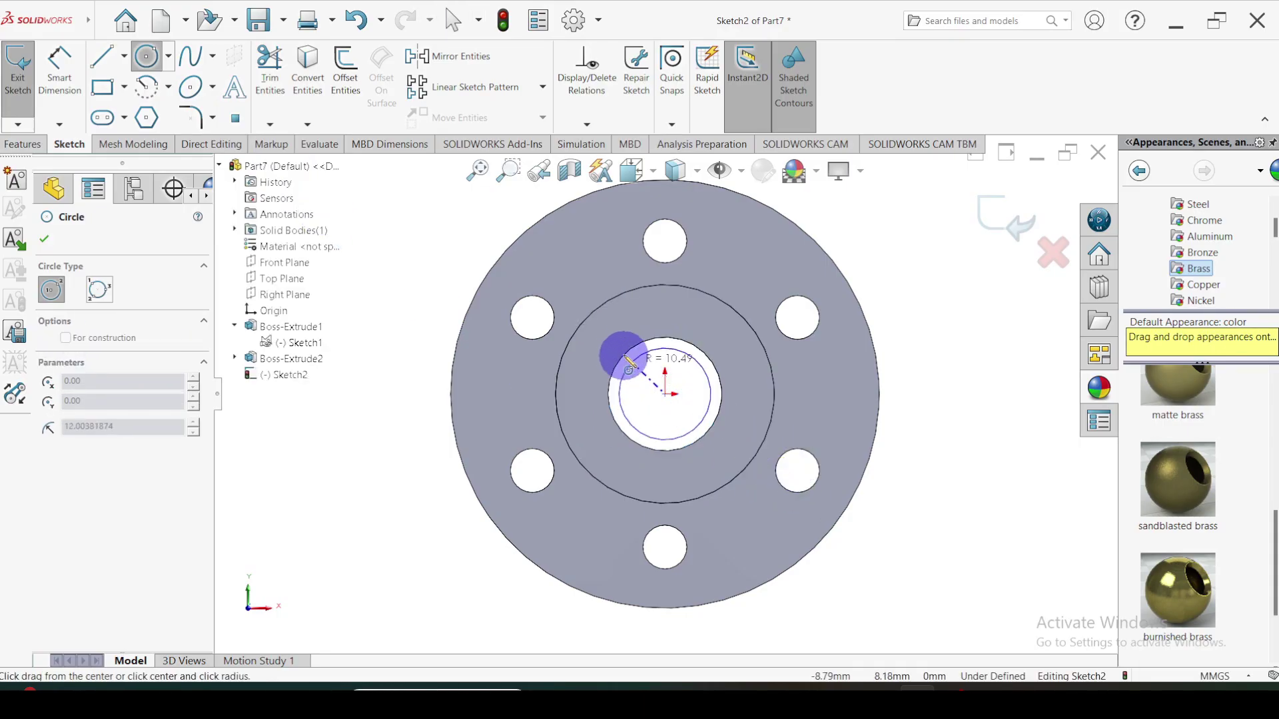
left_click(609, 344)
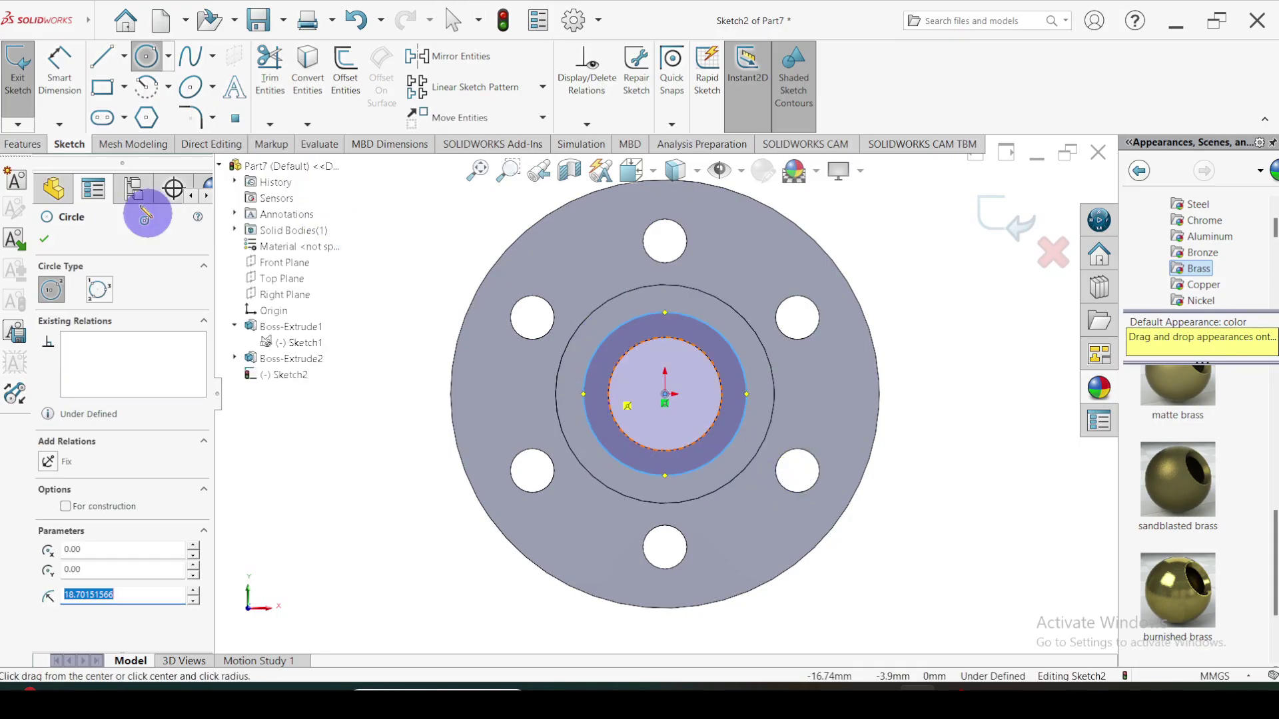
Dimension the new circle on the tube's end face with a diameter of 35 mm.
left_click(62, 65)
left_click(610, 396)
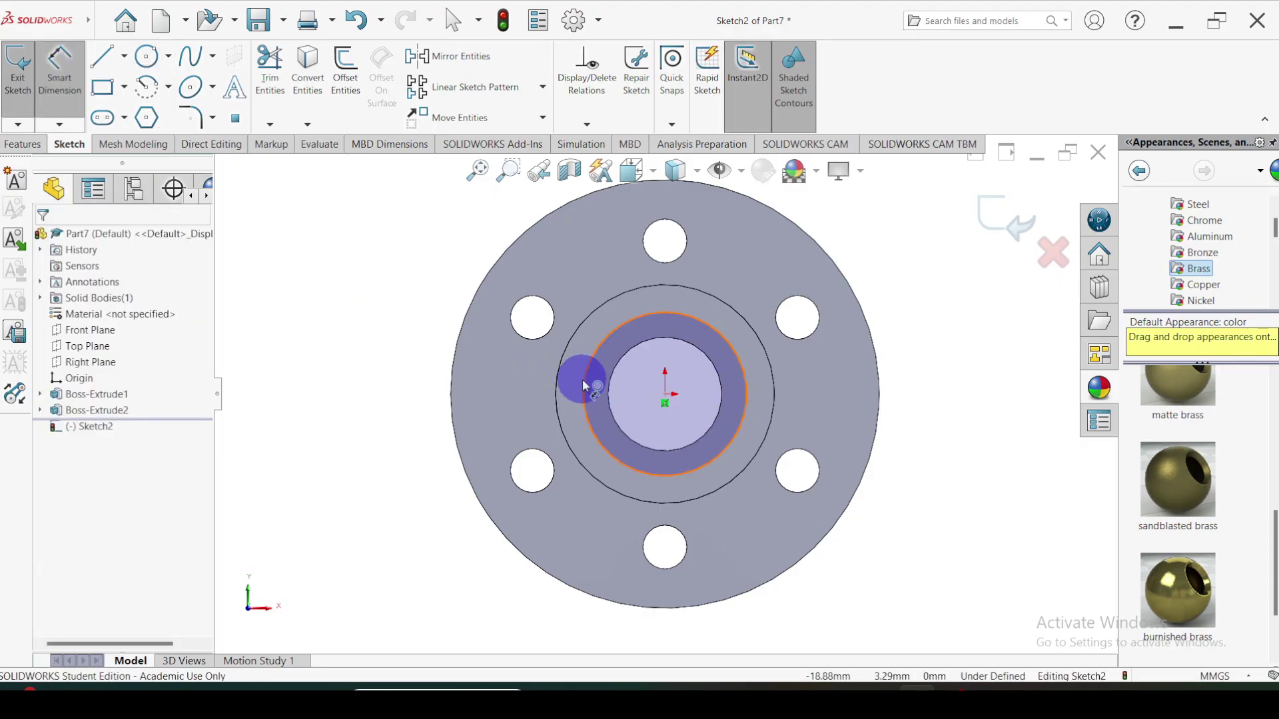
left_click(584, 384)
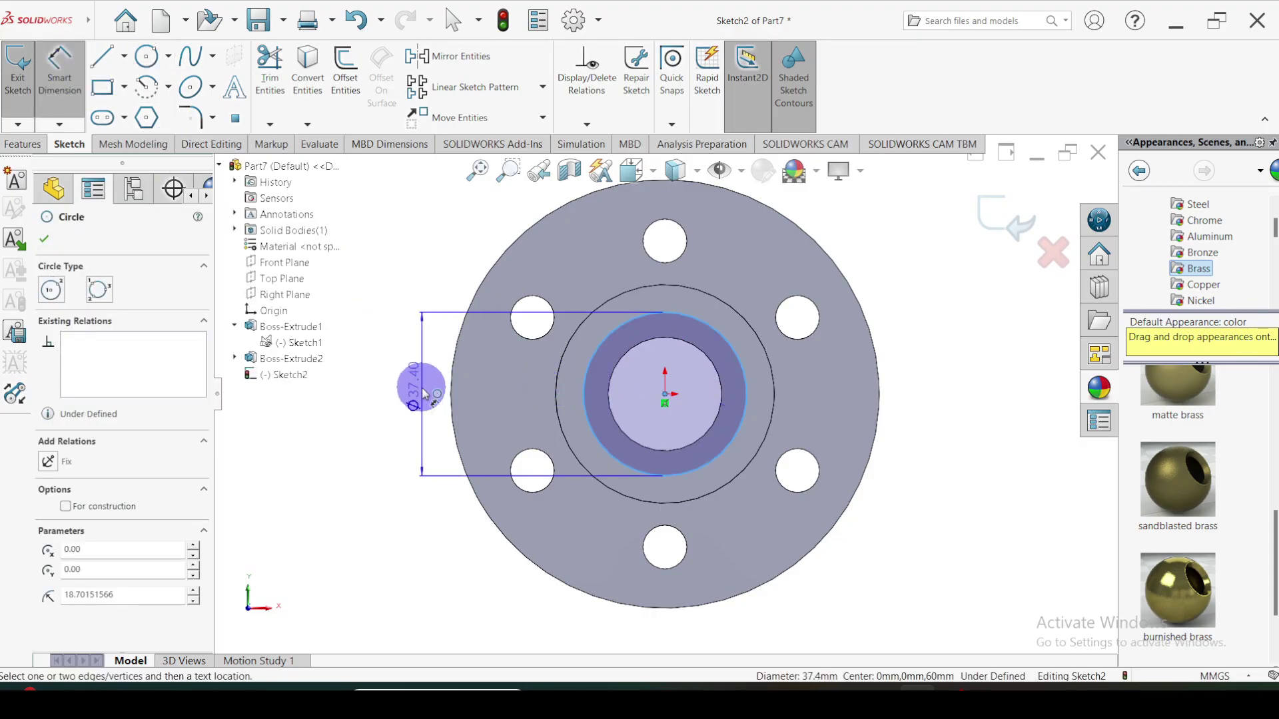
left_click(423, 393)
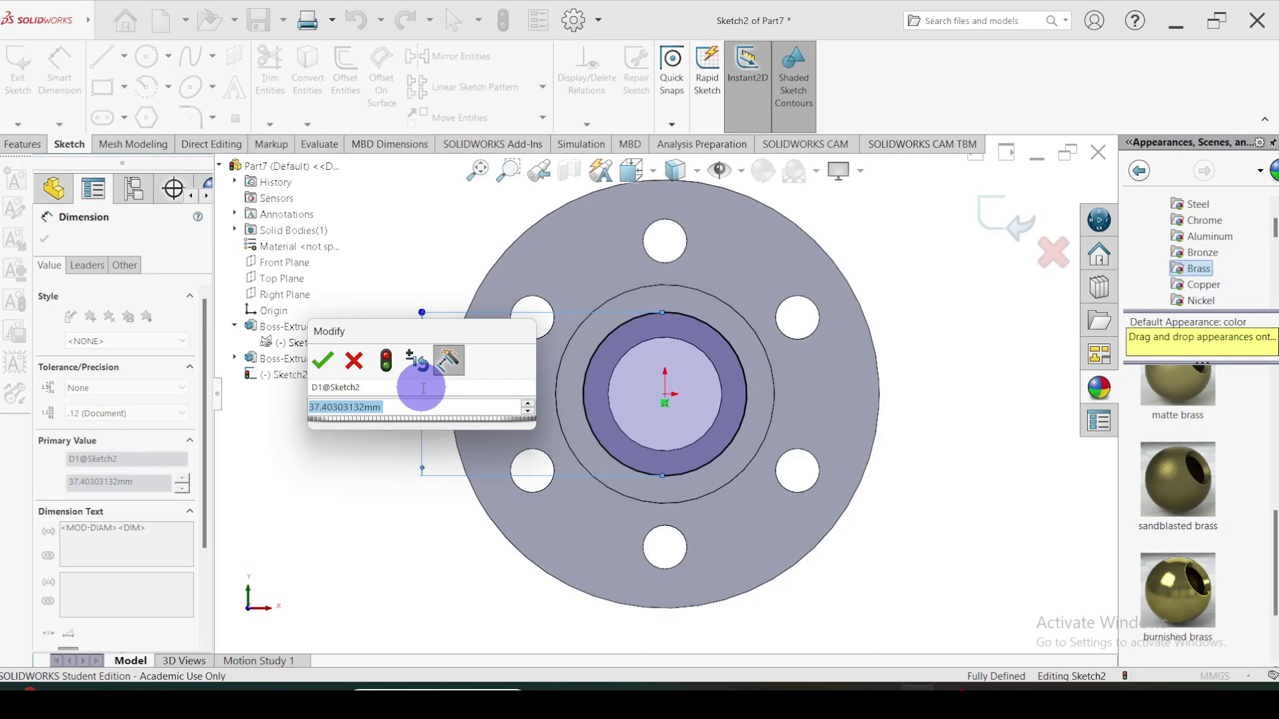
type("35")
key("Return")
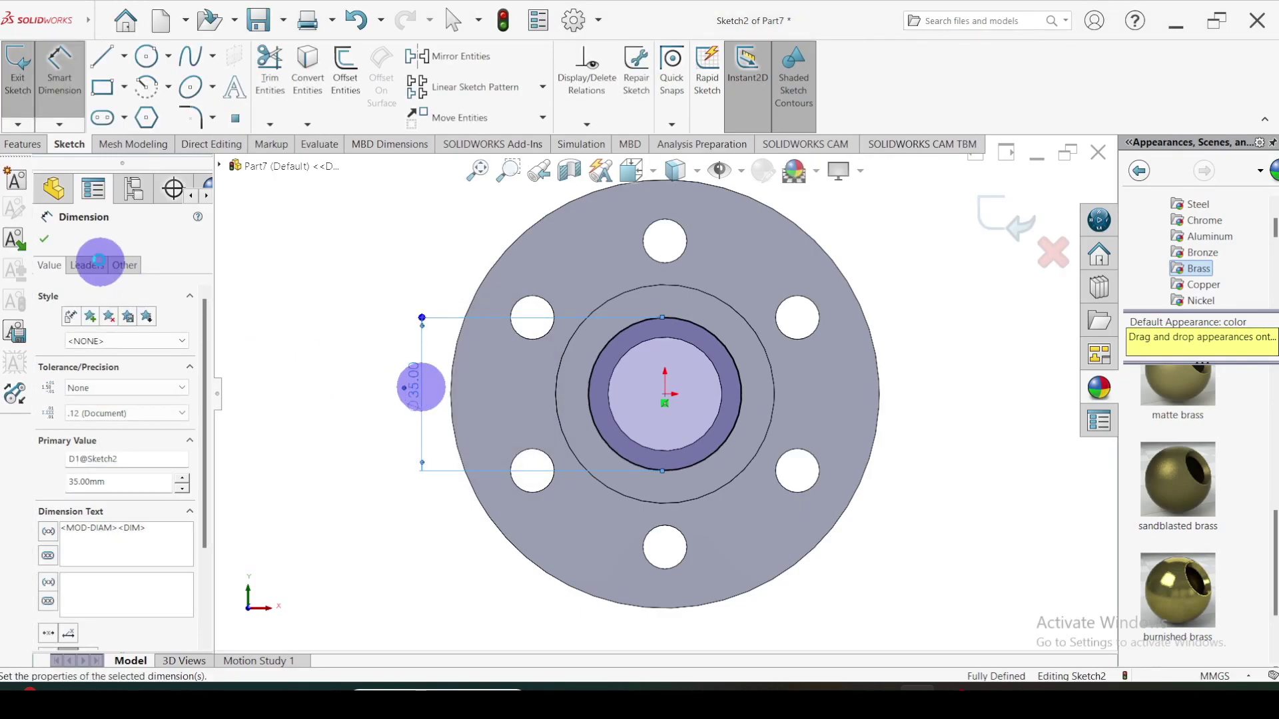
left_click(44, 238)
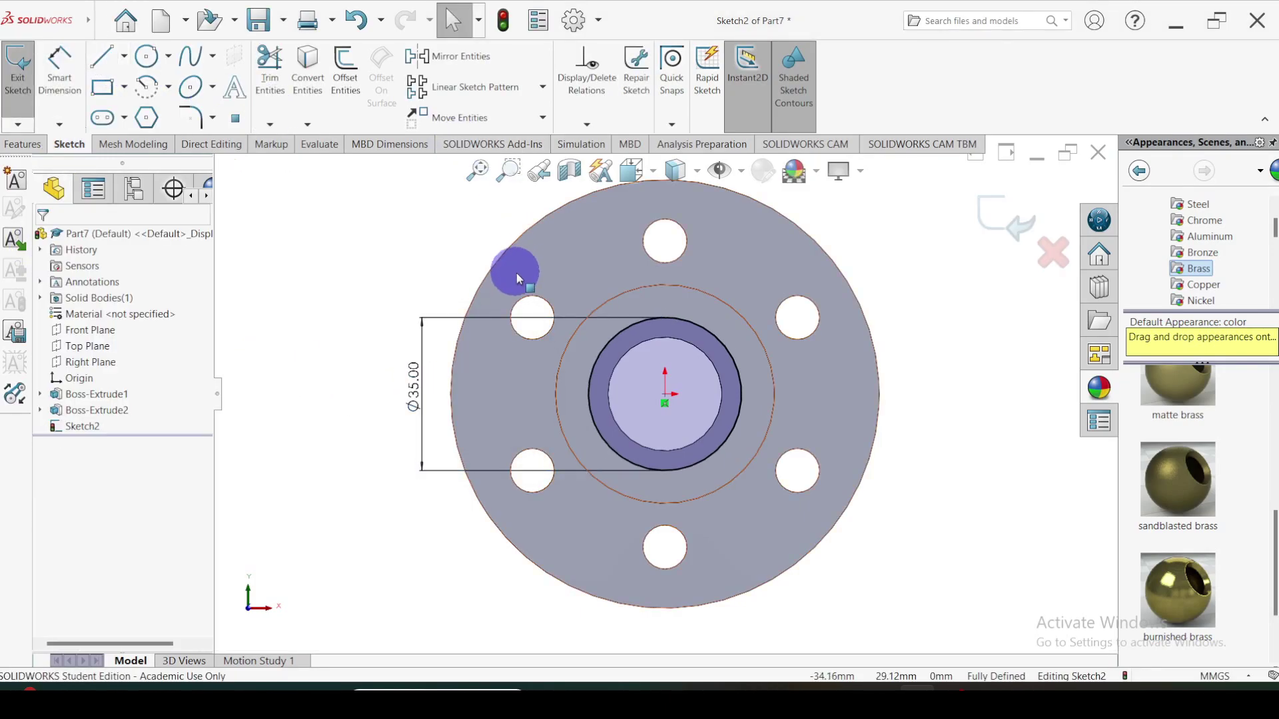
Offset the tube's 50 mm outer edge by 0 mm to copy it into the end-face sketch.
left_click(607, 308)
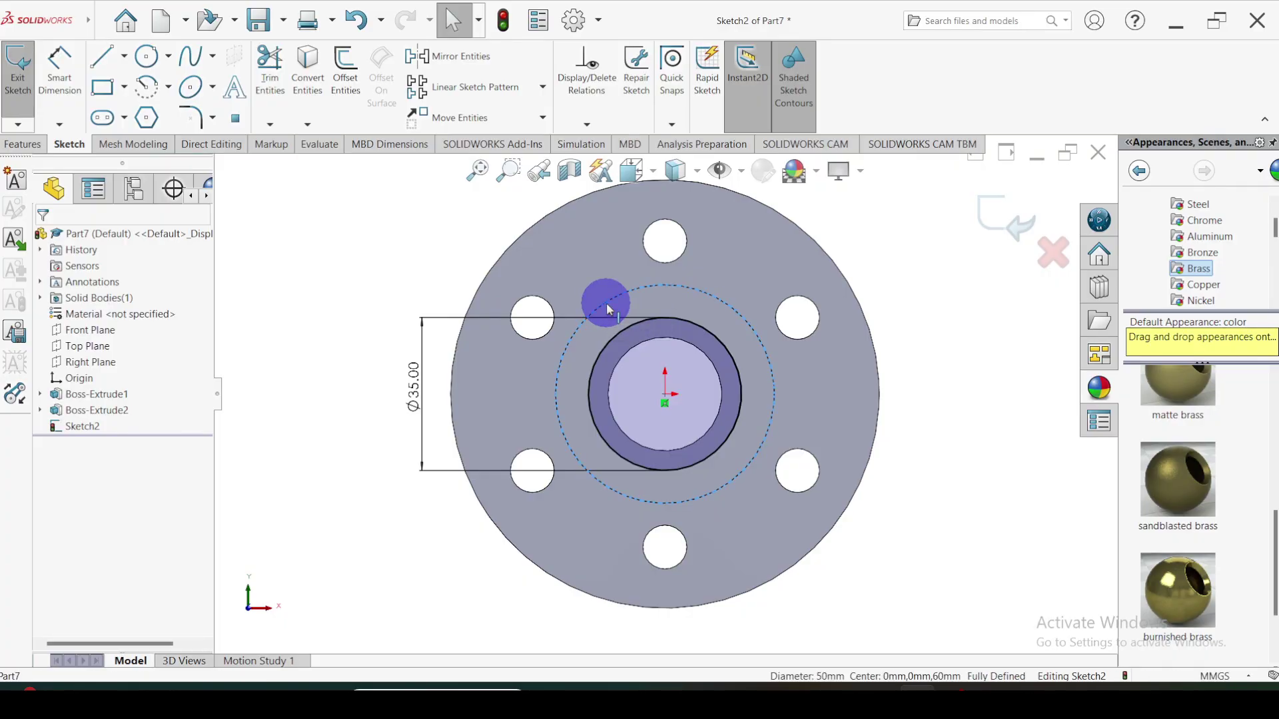
left_click(345, 80)
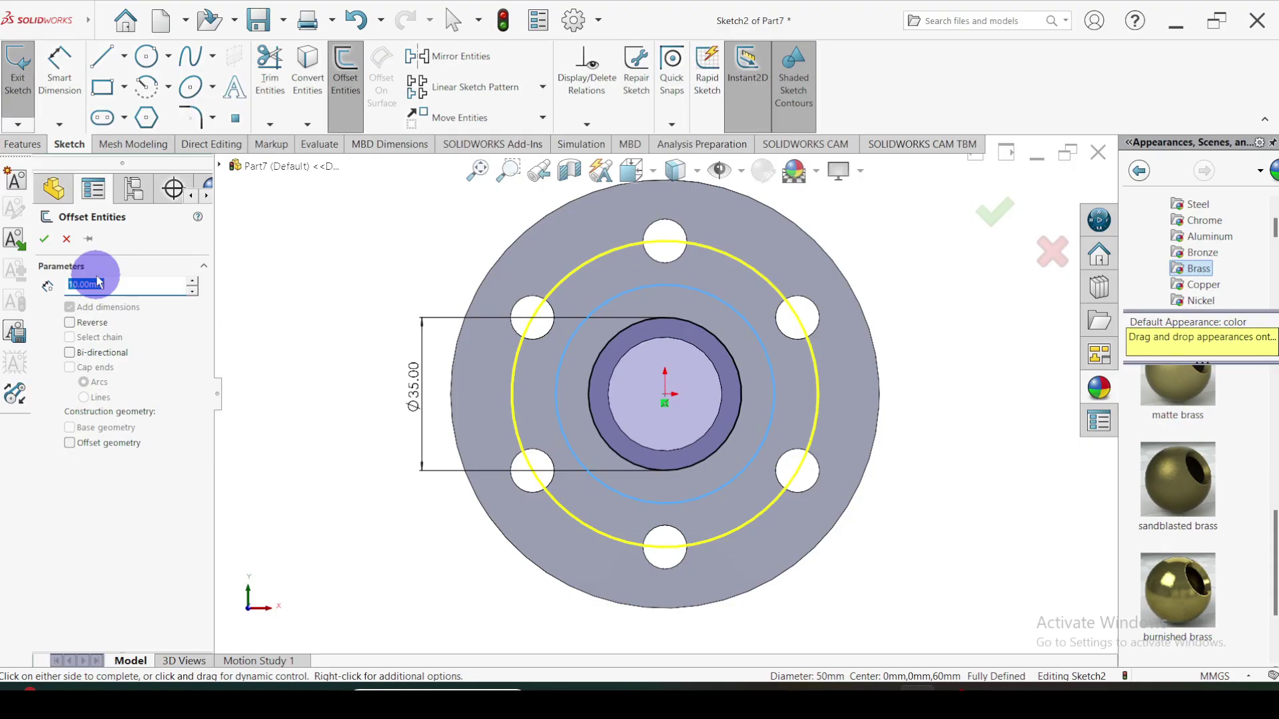
left_click(44, 238)
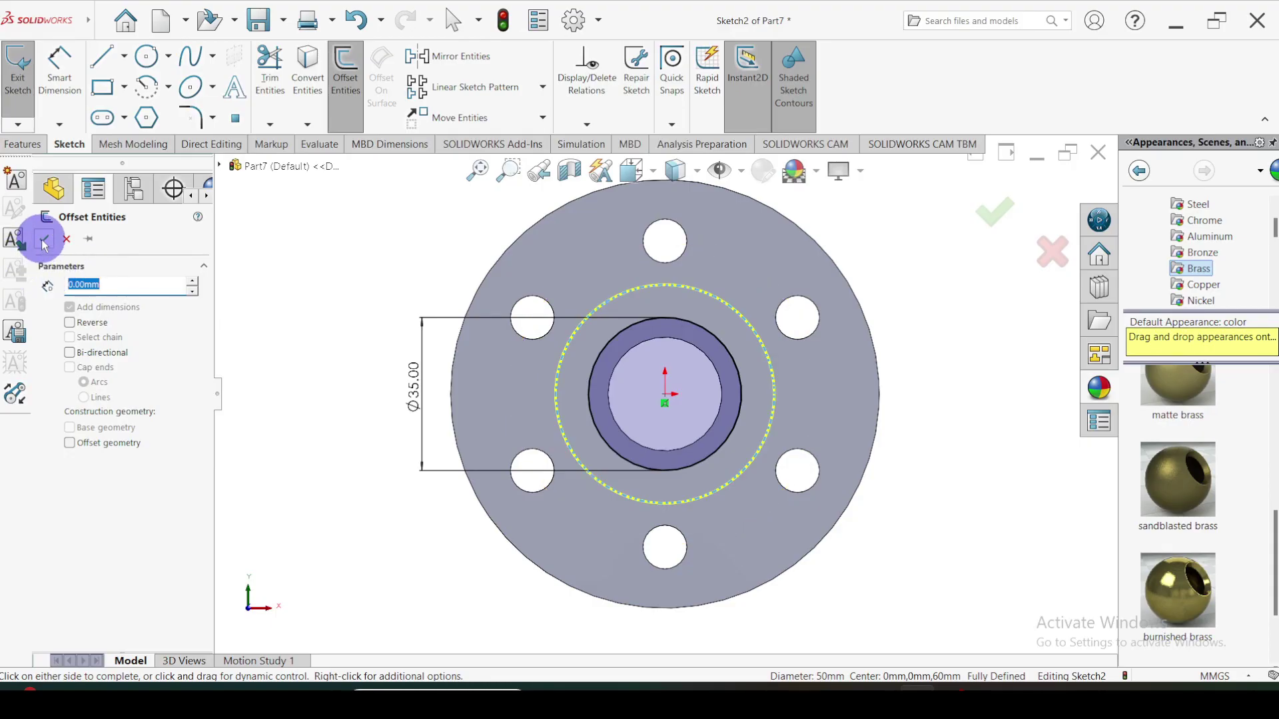
Extrude the end-face ring sketch 15 mm, merged with the tube, after consulting the Word drawing for the depth.
mouse_move(762, 408)
middle_mouse_down()
mouse_move(693, 465)
mouse_move(473, 512)
middle_mouse_up()
left_click(23, 144)
left_click(24, 76)
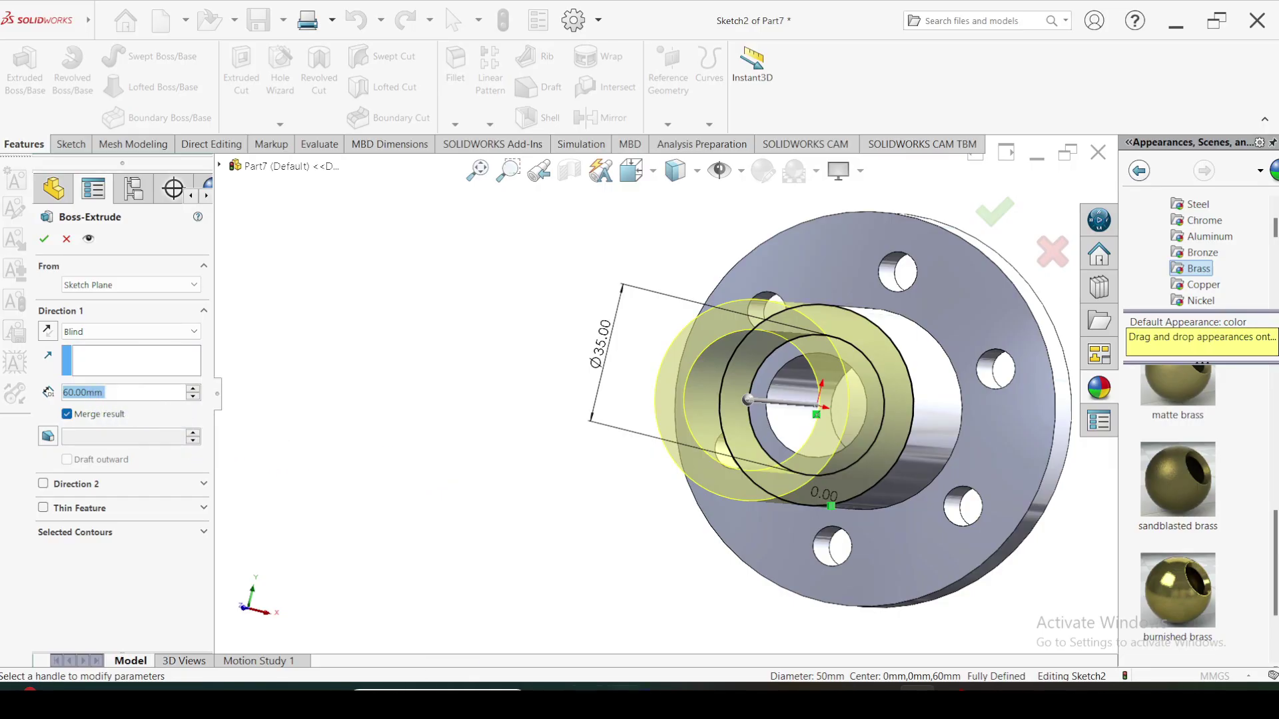
left_click(873, 686)
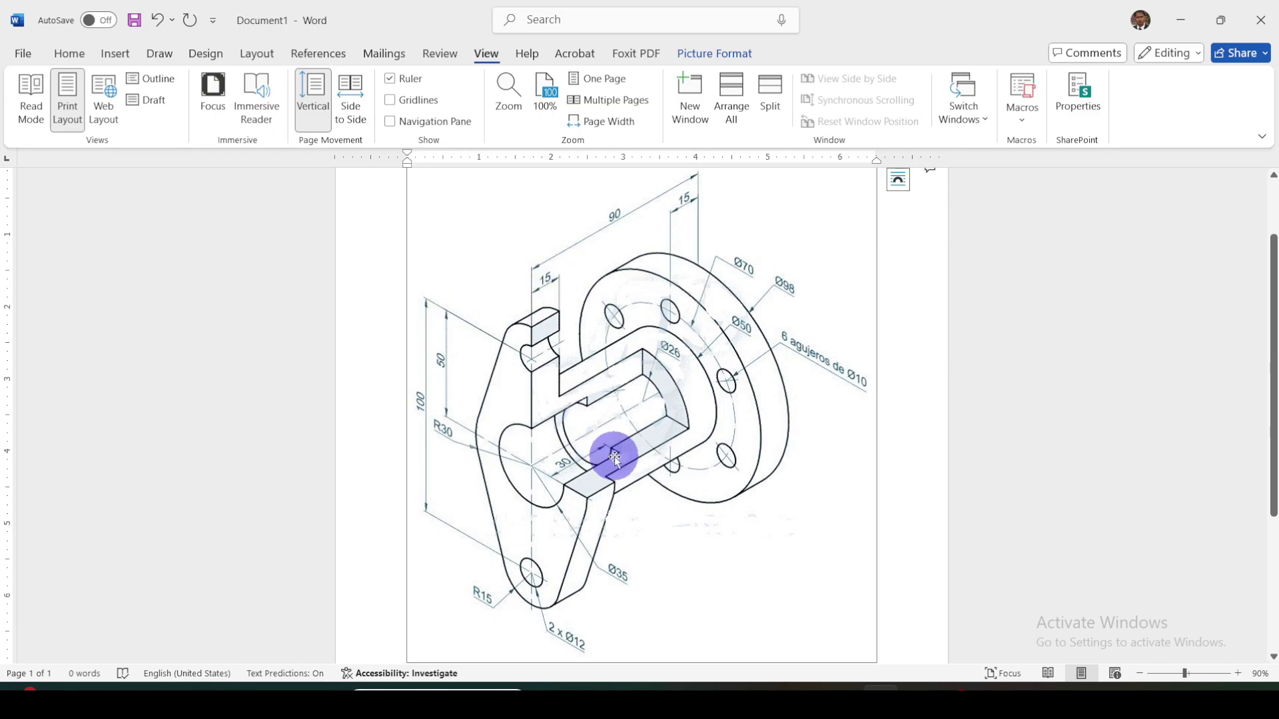
left_click(877, 688)
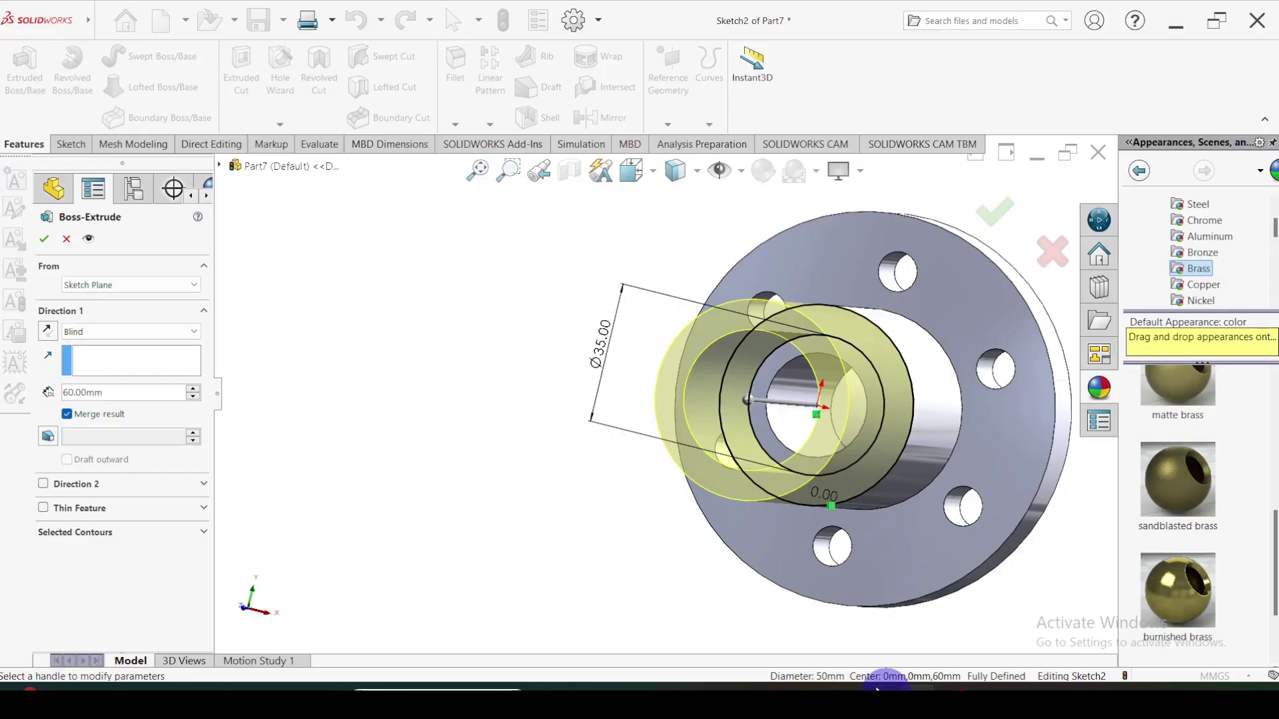
left_click_drag(110, 392, 25, 392)
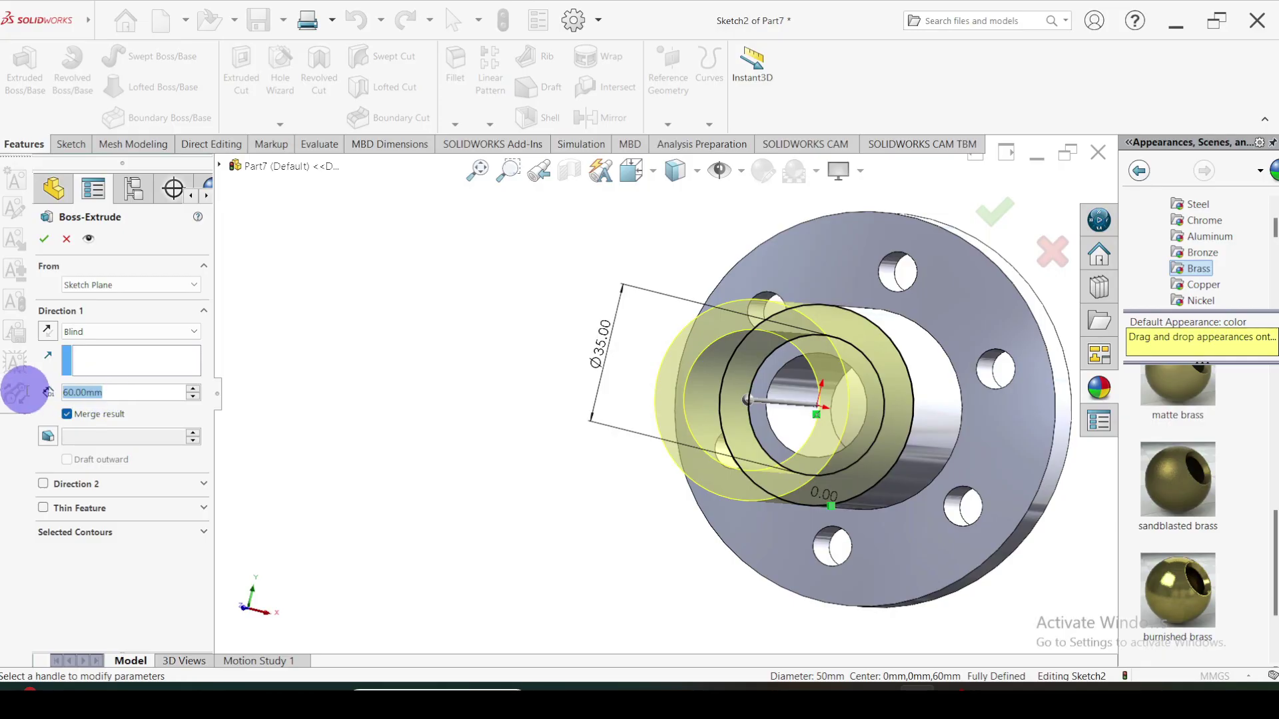
type("15")
key("Return")
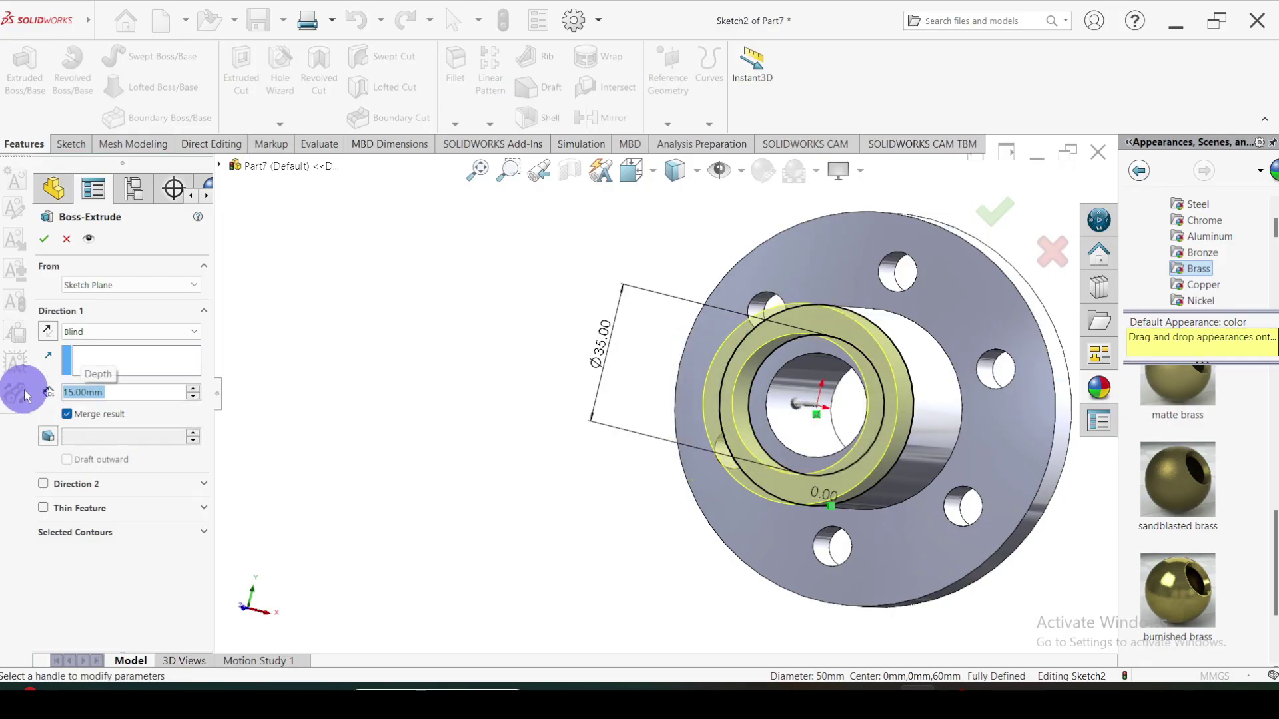
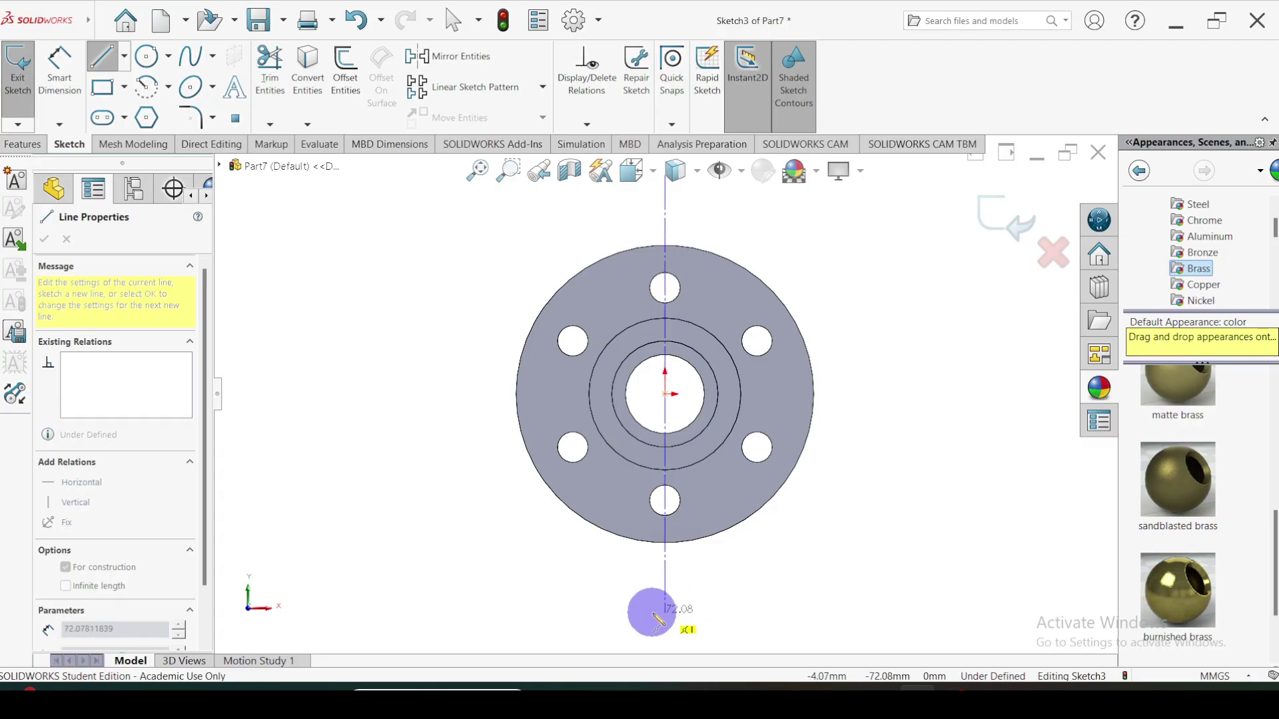
Draw midpoint construction lines through the origin: a vertical one reaching about 72 mm each way and a horizontal one about 149 mm long.
left_click(652, 613)
left_click(45, 239)
left_click(68, 350)
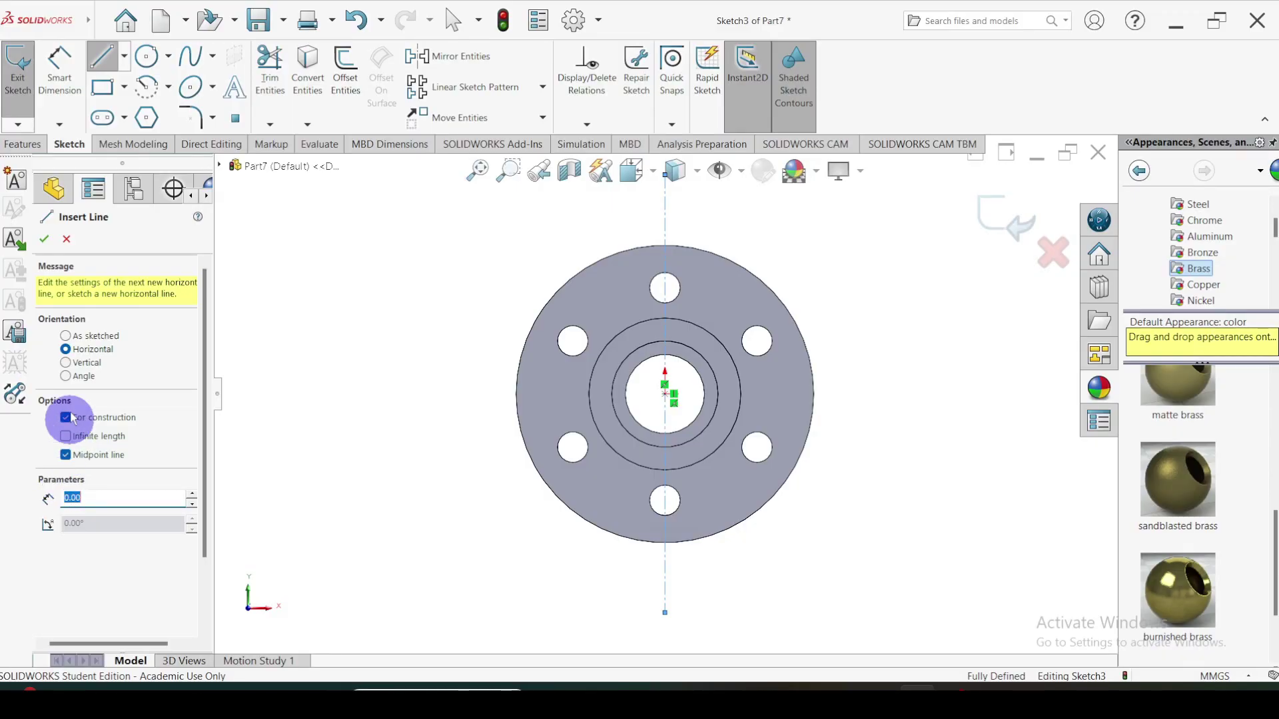
left_click(665, 393)
left_click(439, 394)
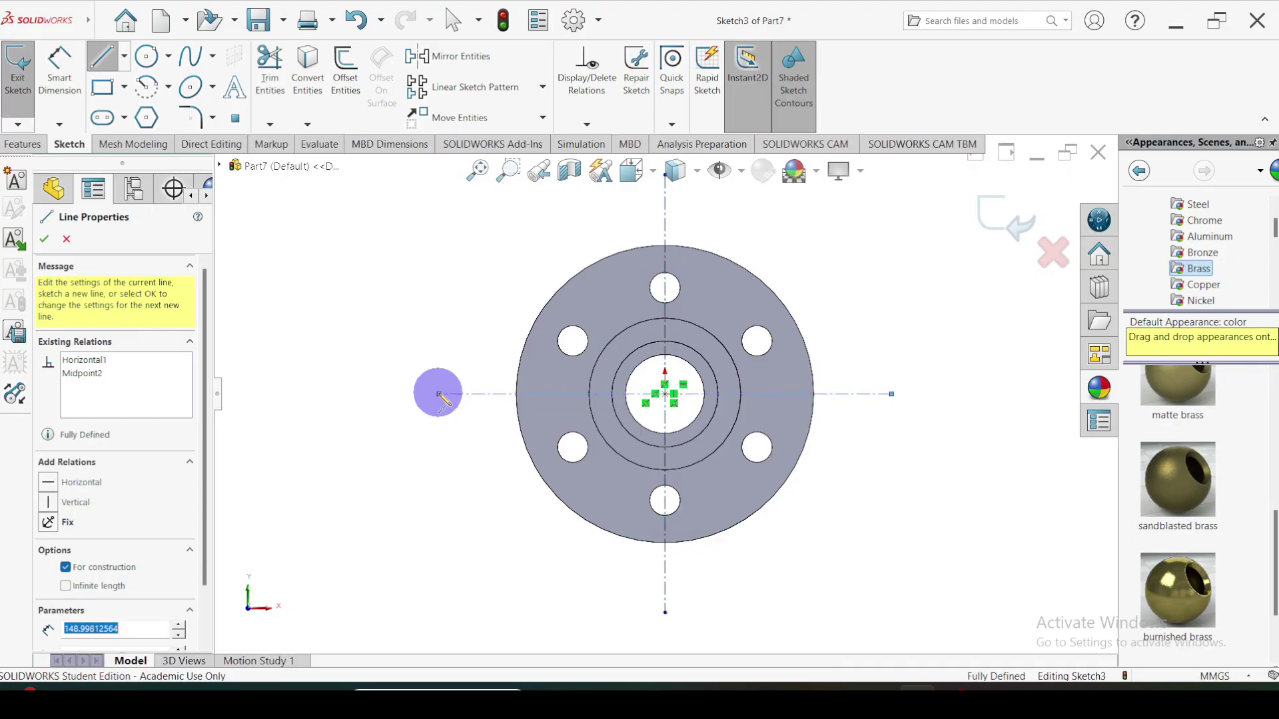
Consult the Word drawing and draw a circle of about 9.6 mm radius on the vertical centreline, about 54.5 mm above the origin.
left_click(879, 687)
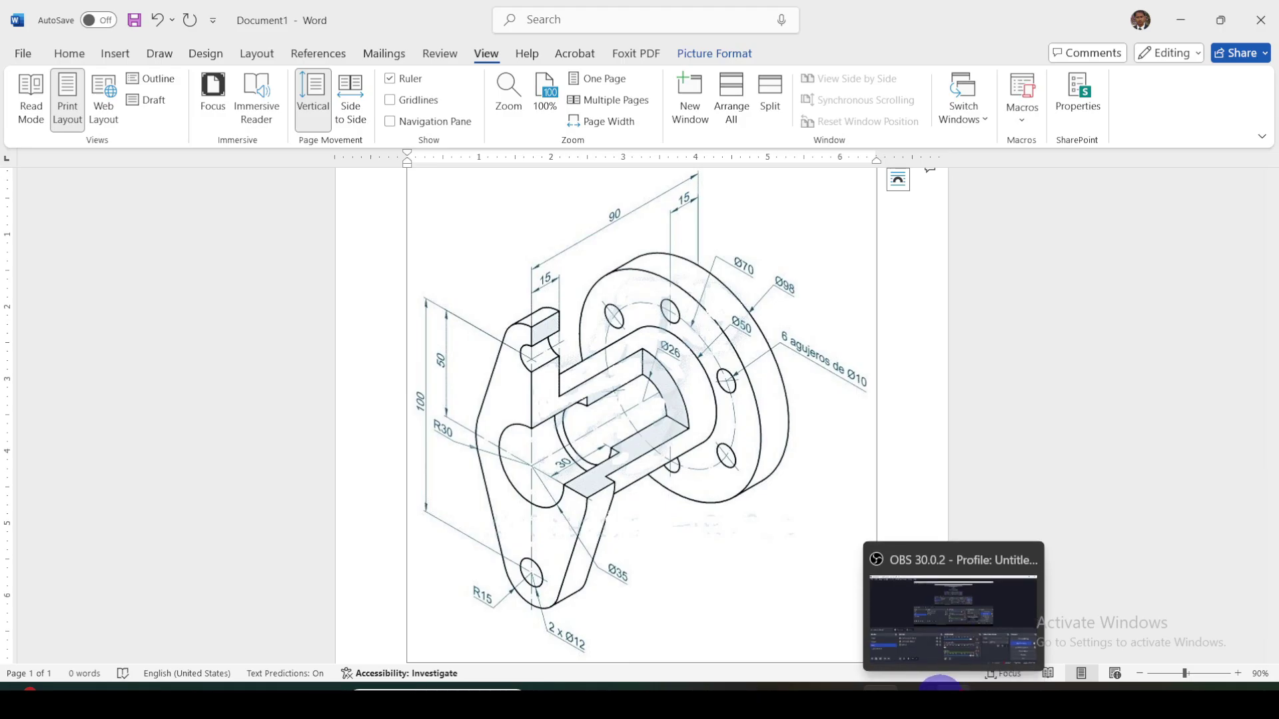
left_click(936, 692)
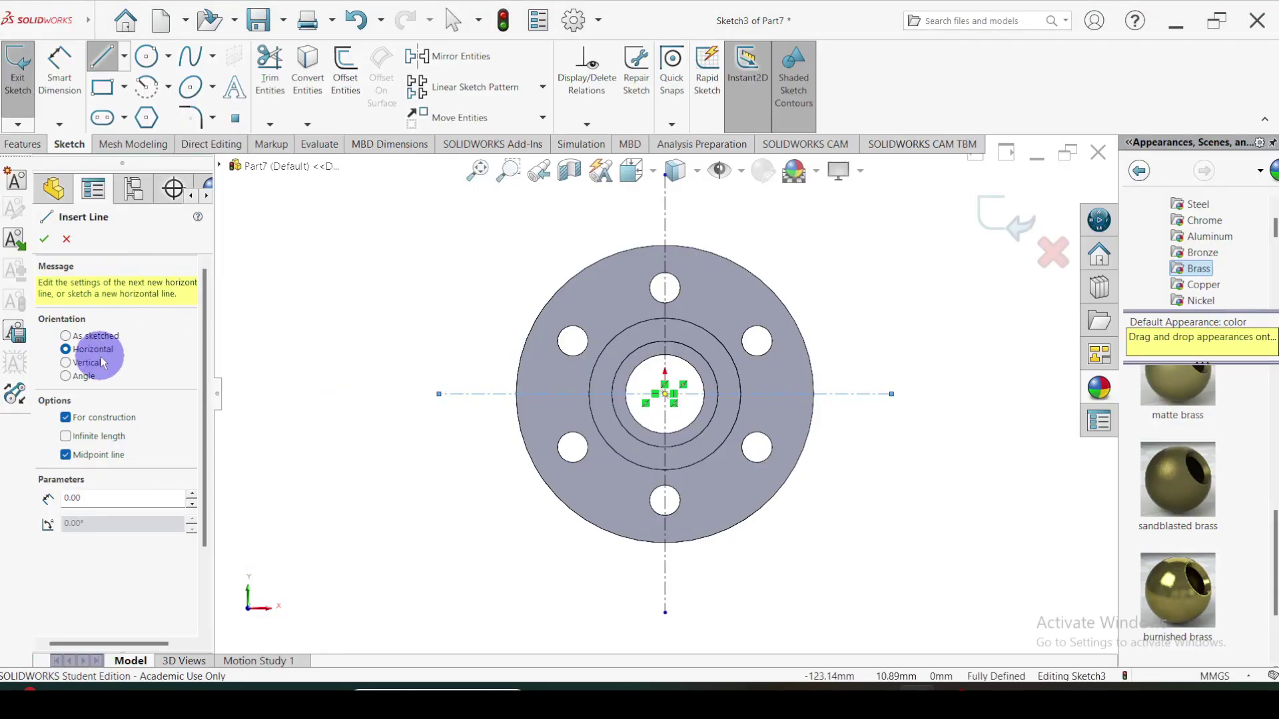
left_click(143, 58)
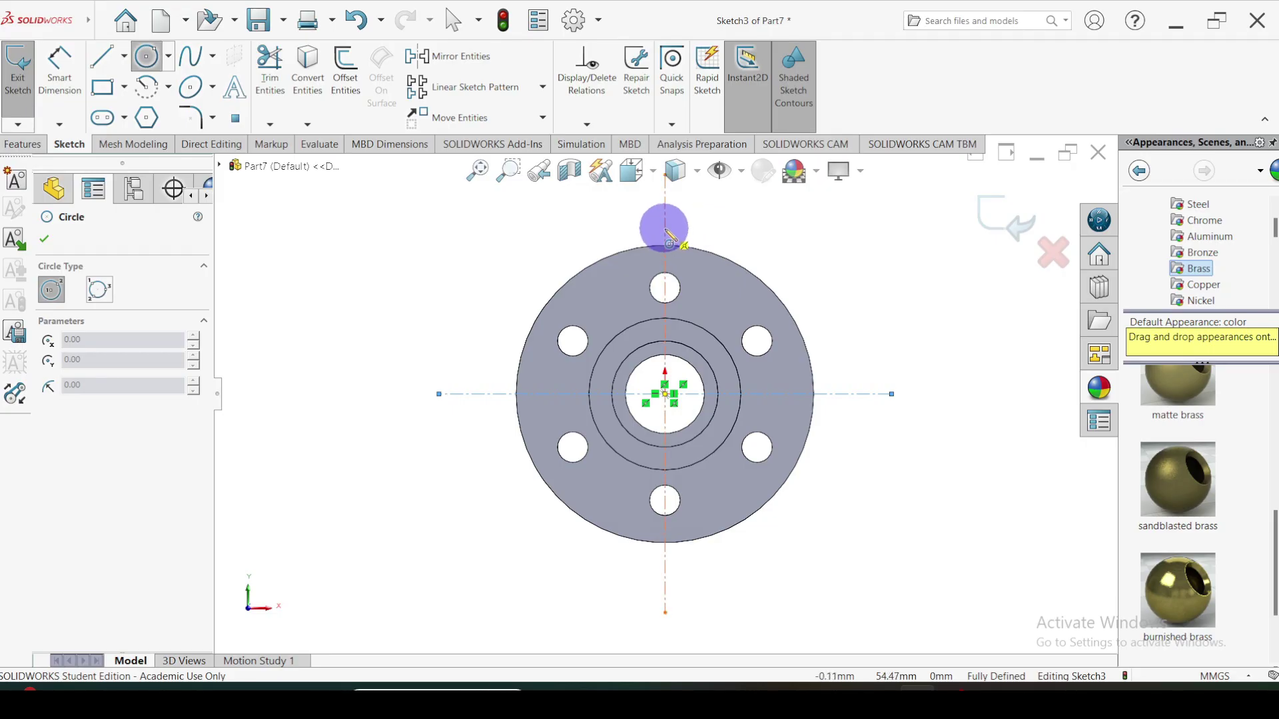
left_click_drag(666, 243, 656, 226)
left_click(644, 209)
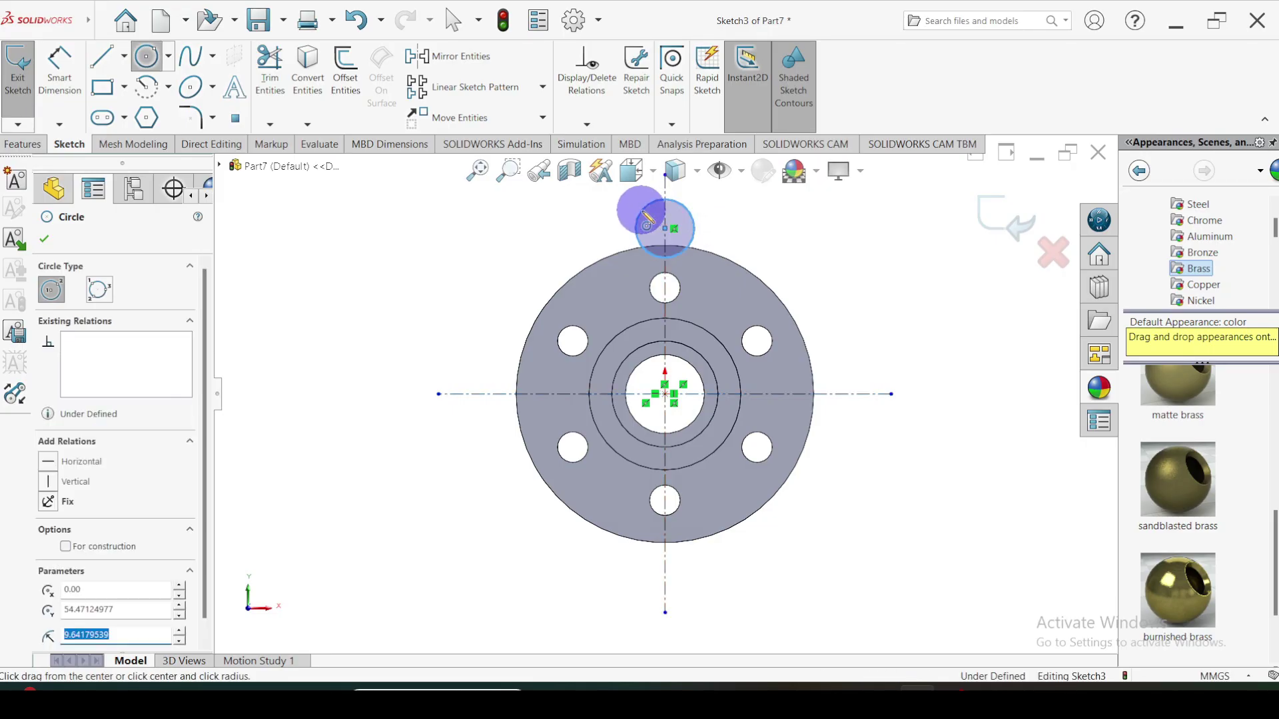
key("Escape")
Dimension the circle on the vertical centreline with a diameter of 12 mm.
left_click(60, 73)
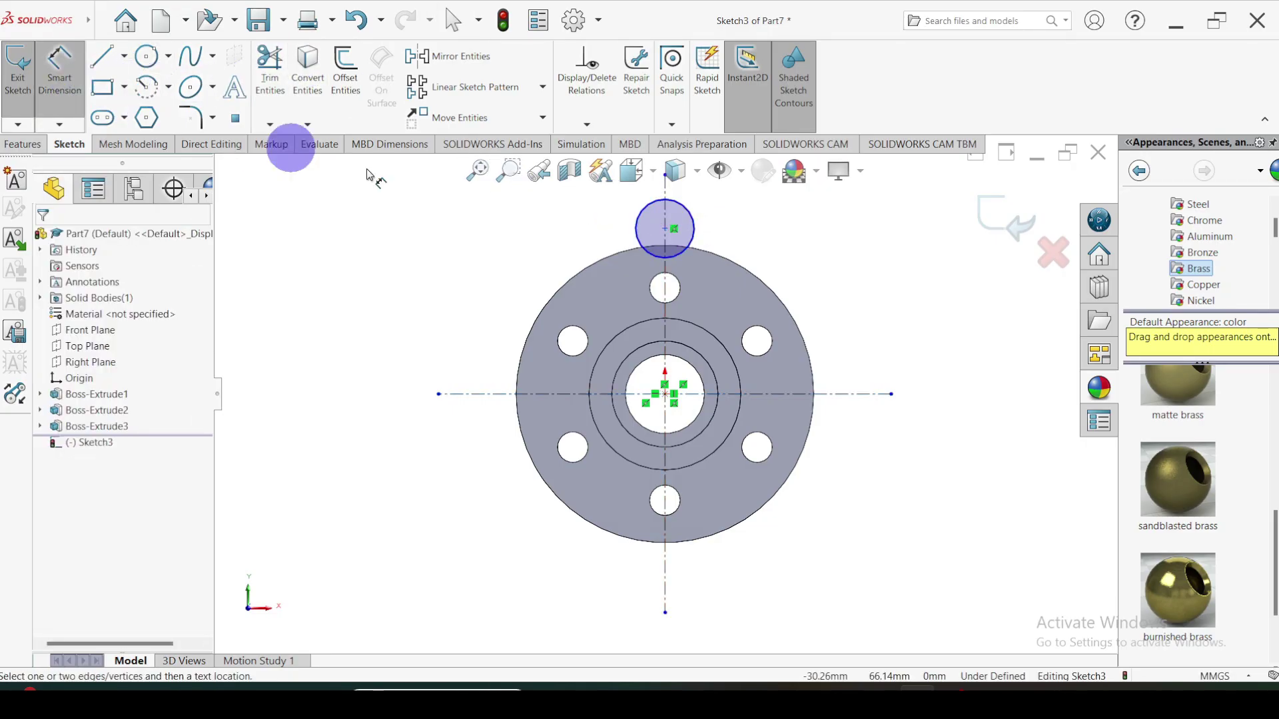
left_click(691, 229)
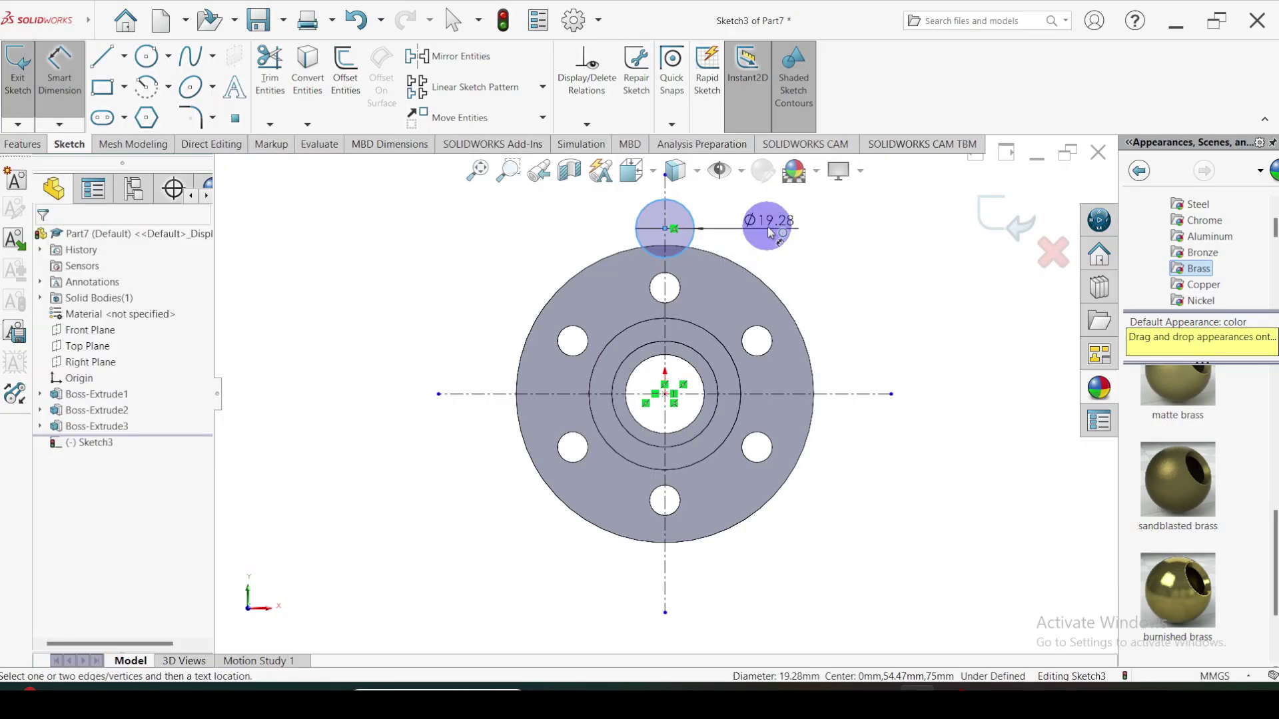
left_click(769, 233)
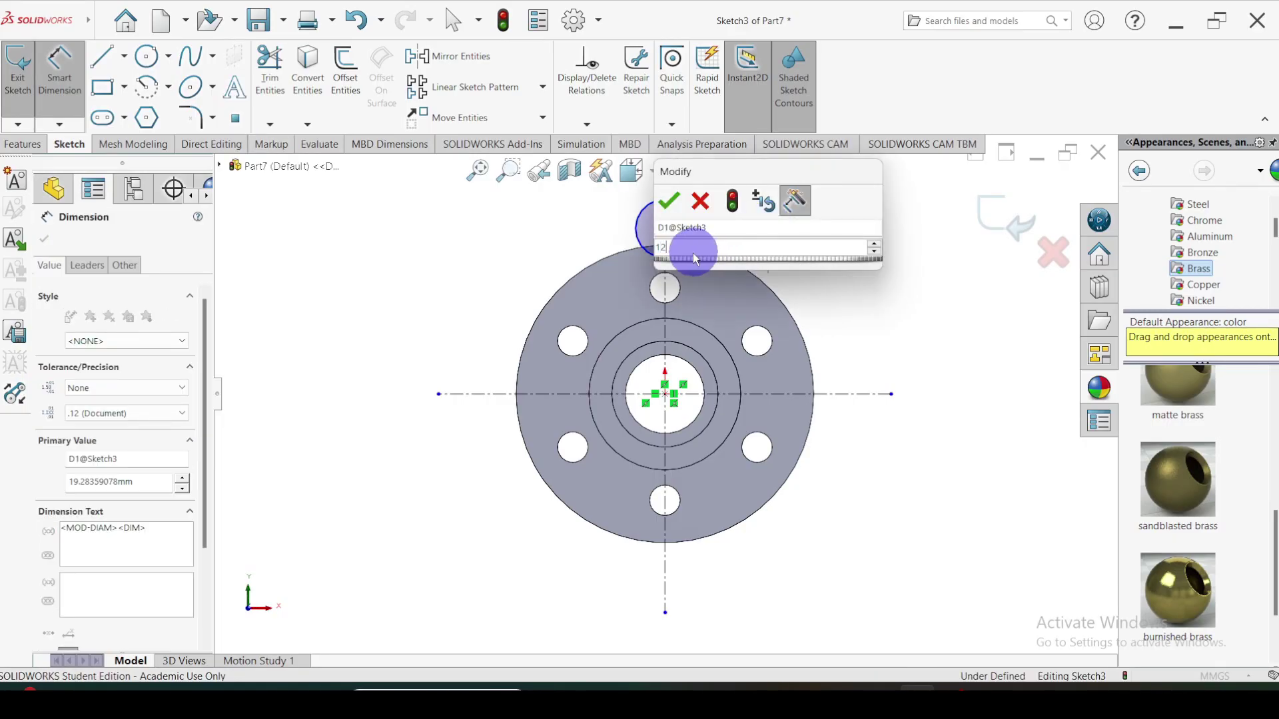
left_click(667, 248)
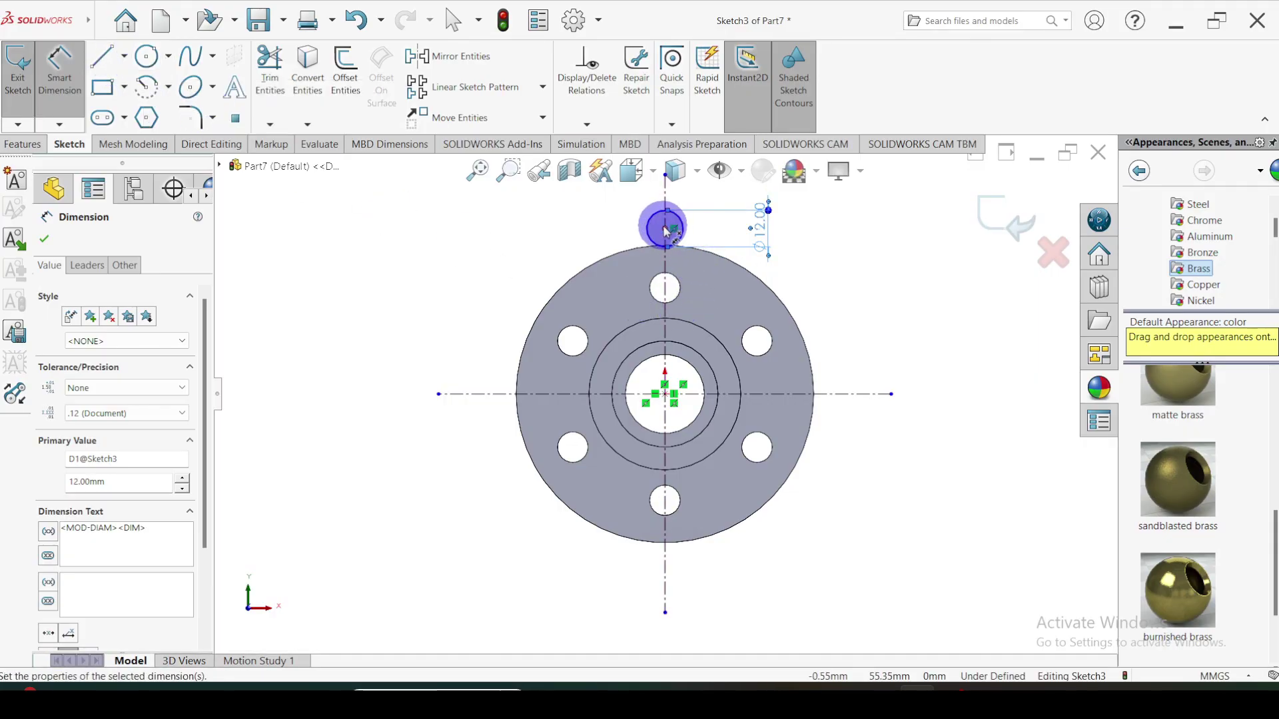
Draw a larger circle concentric with the 12 mm circle and dimension its diameter as 30 mm.
left_click(147, 58)
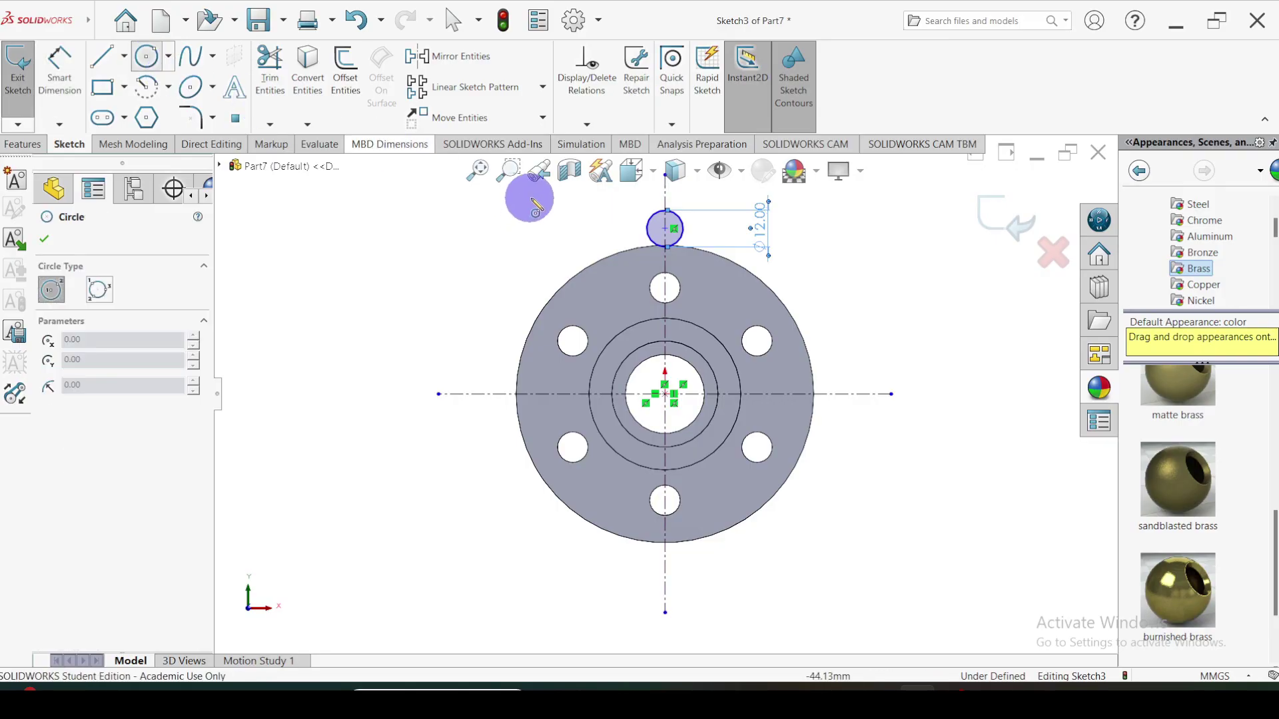
left_click(664, 228)
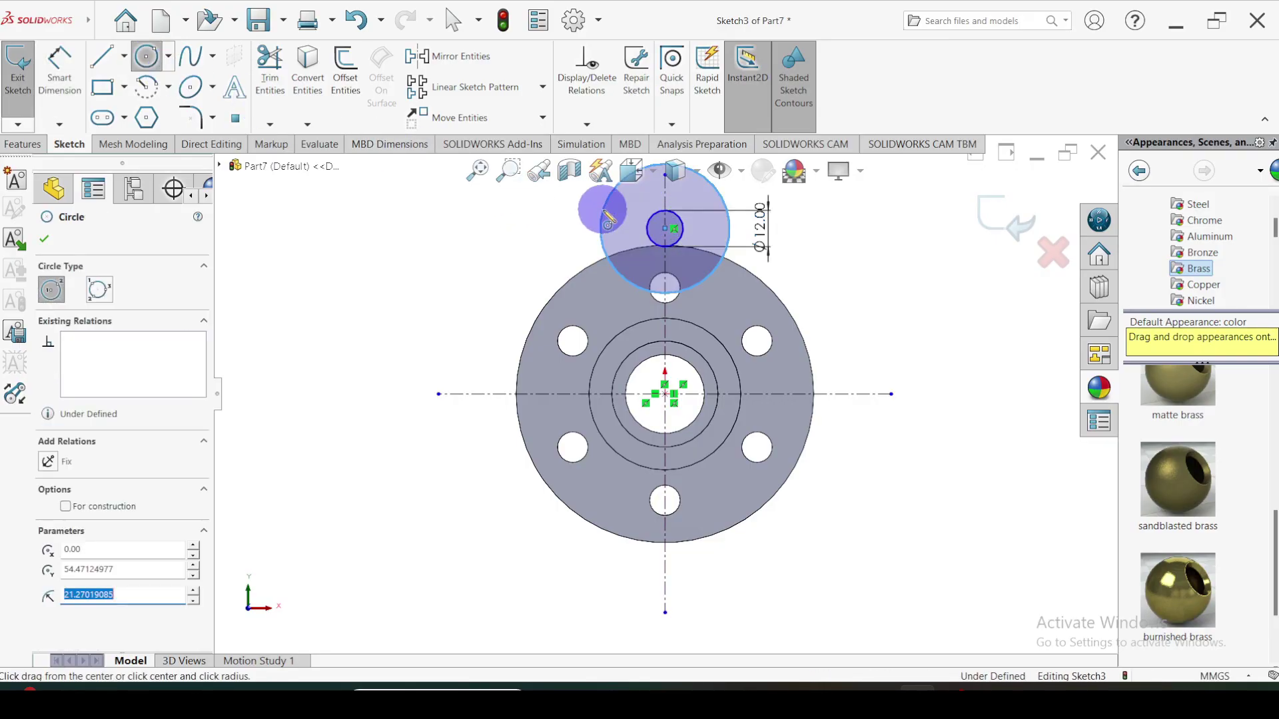
left_click(608, 220)
left_click(59, 65)
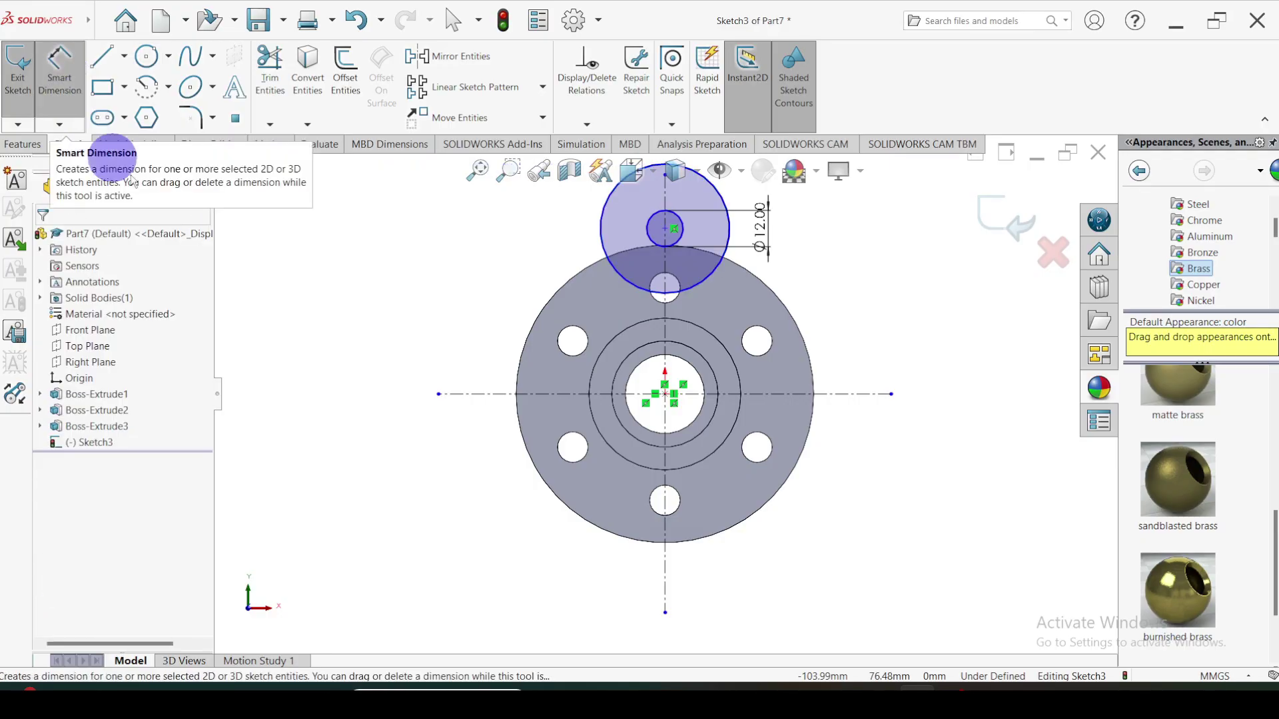
left_click(600, 234)
left_click(522, 230)
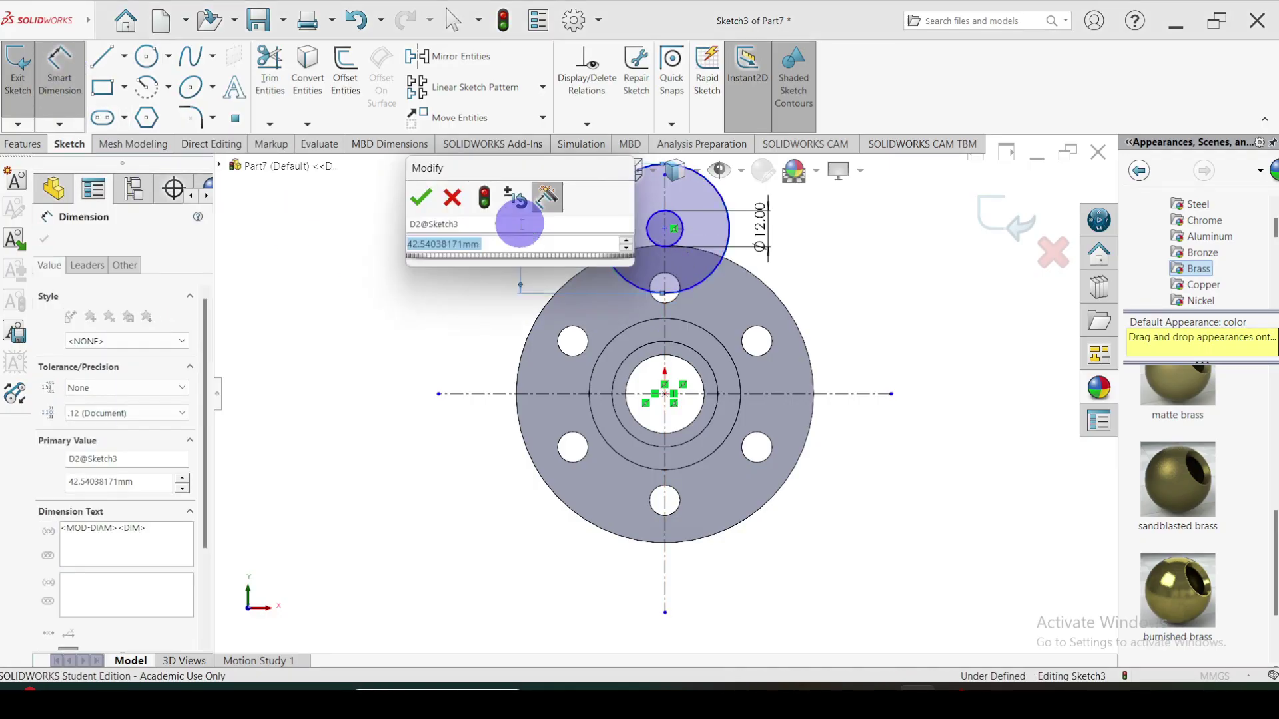
type("30")
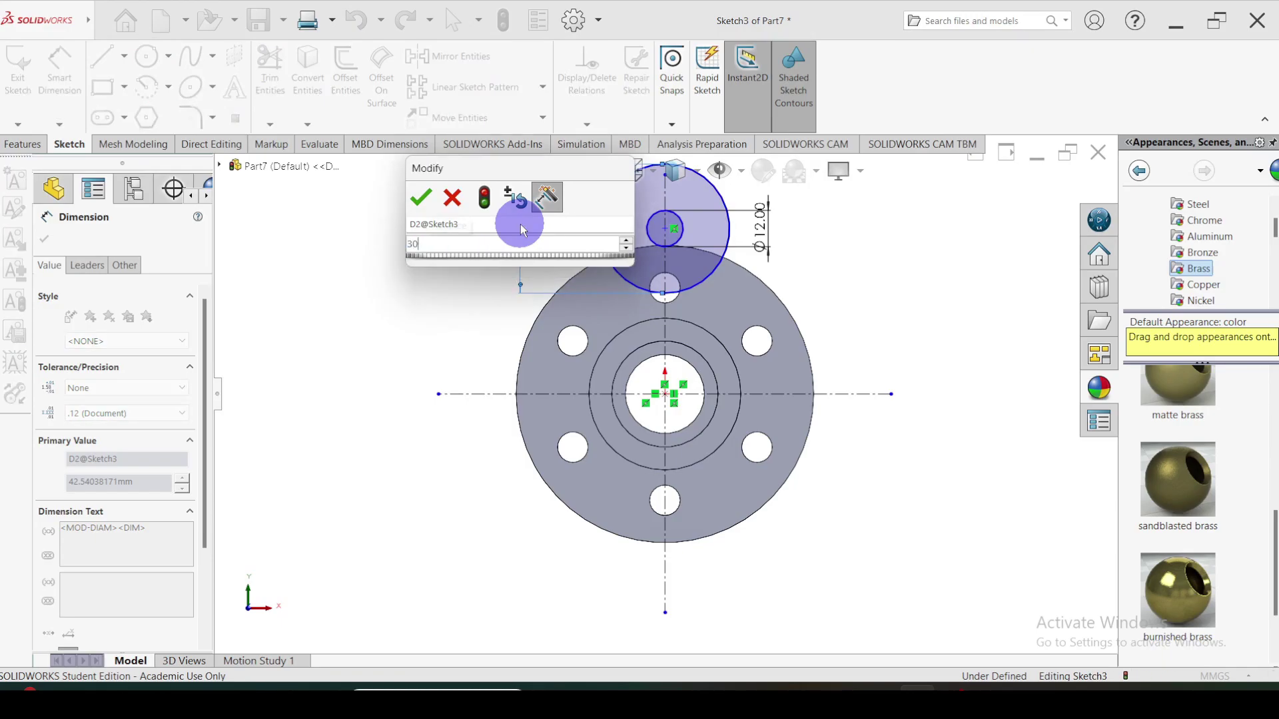
key("Return")
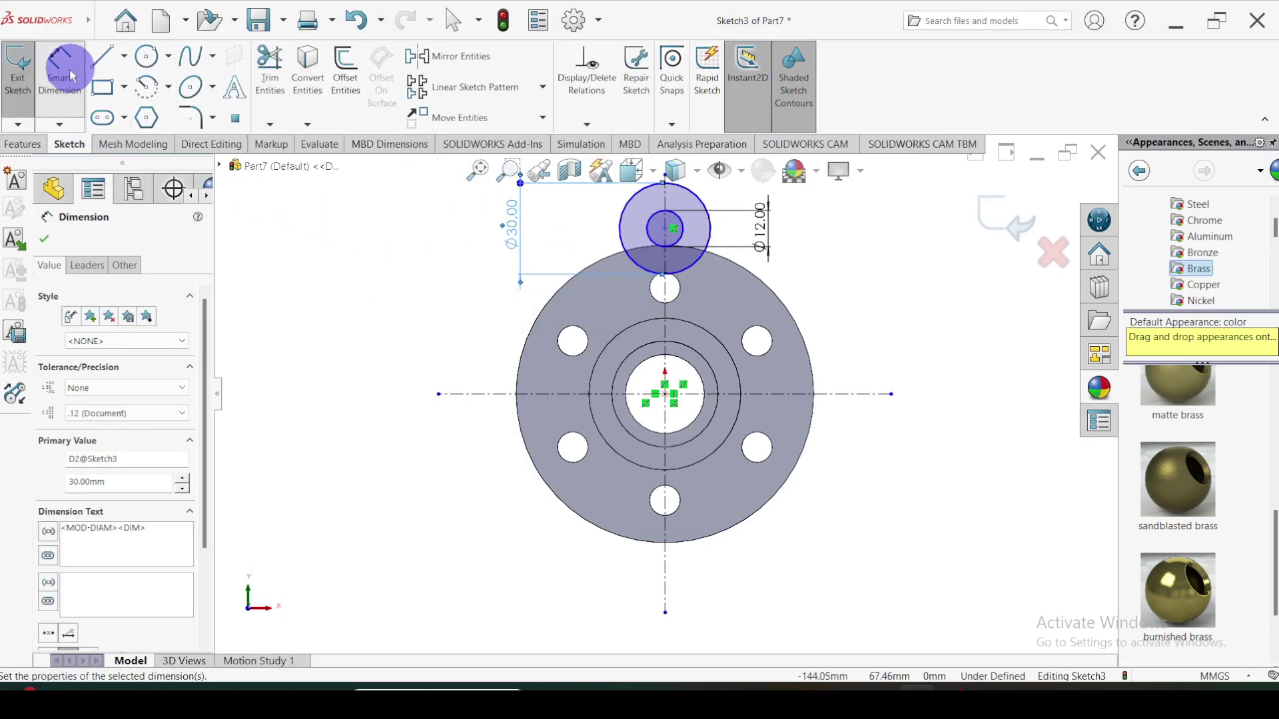
After consulting the Word drawing, dimension the distance from the concentric circles' centre to the origin as 50 mm.
left_click(63, 74)
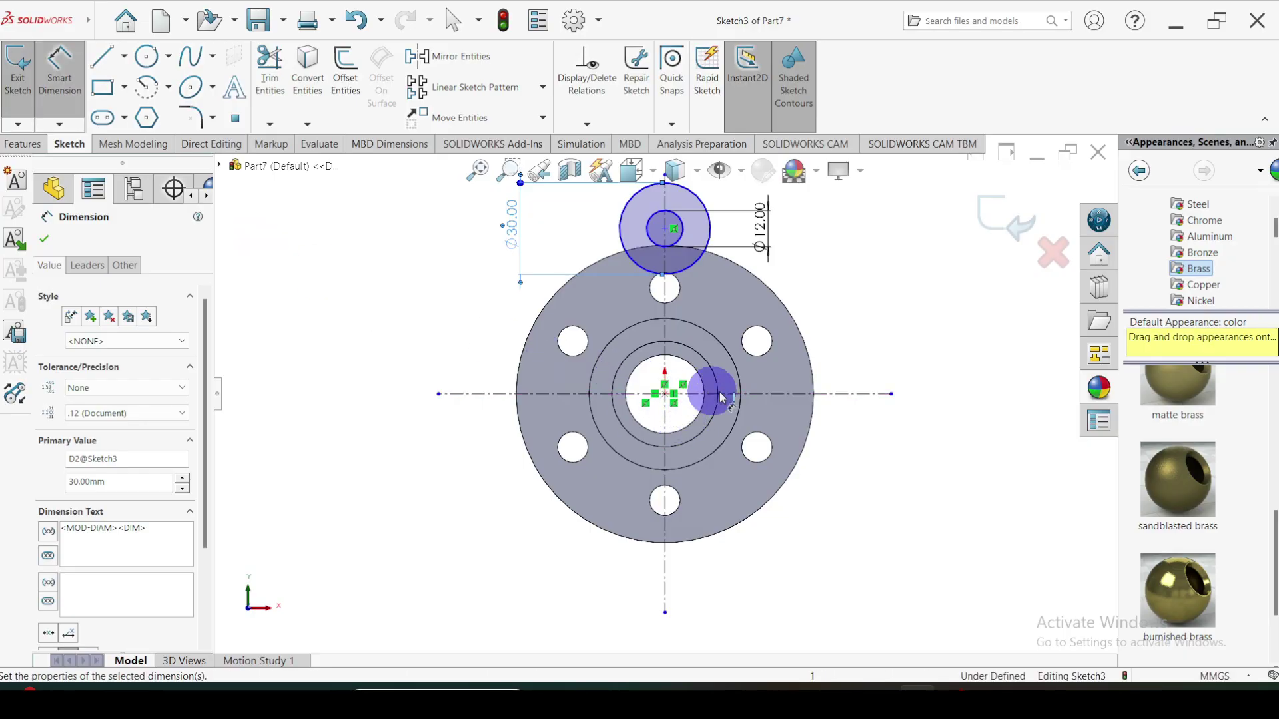
left_click(877, 686)
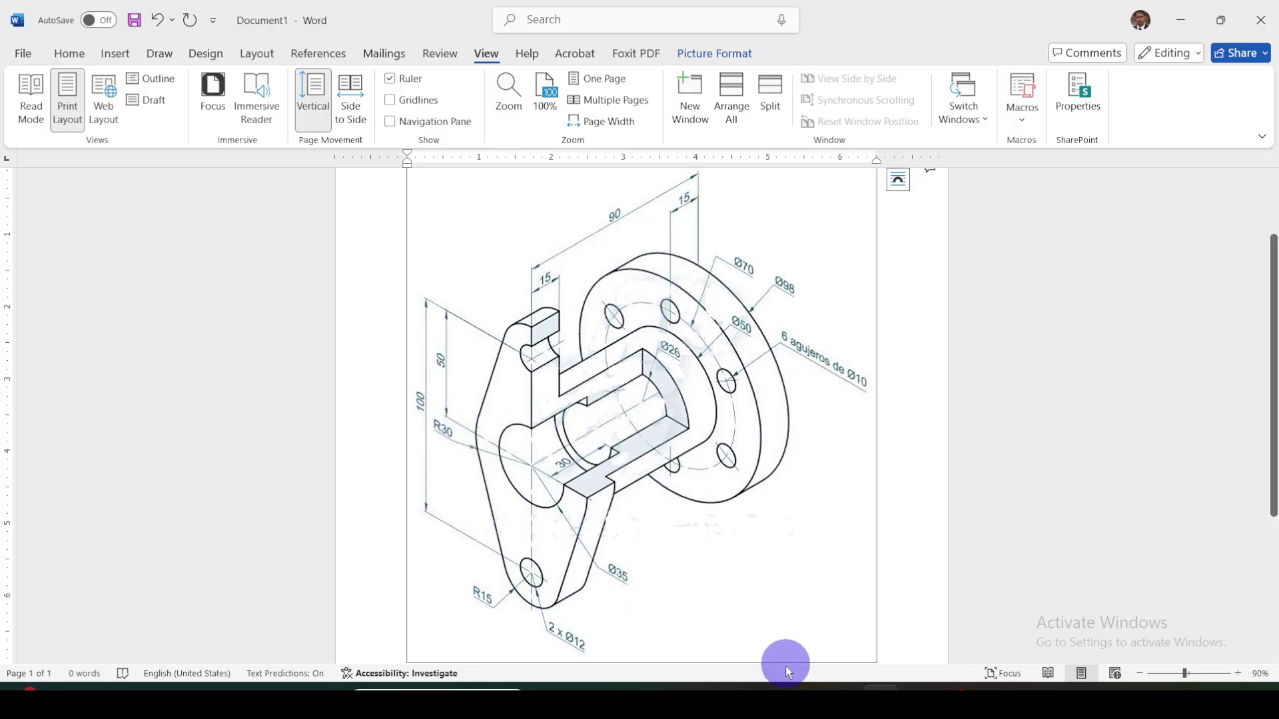
left_click(918, 688)
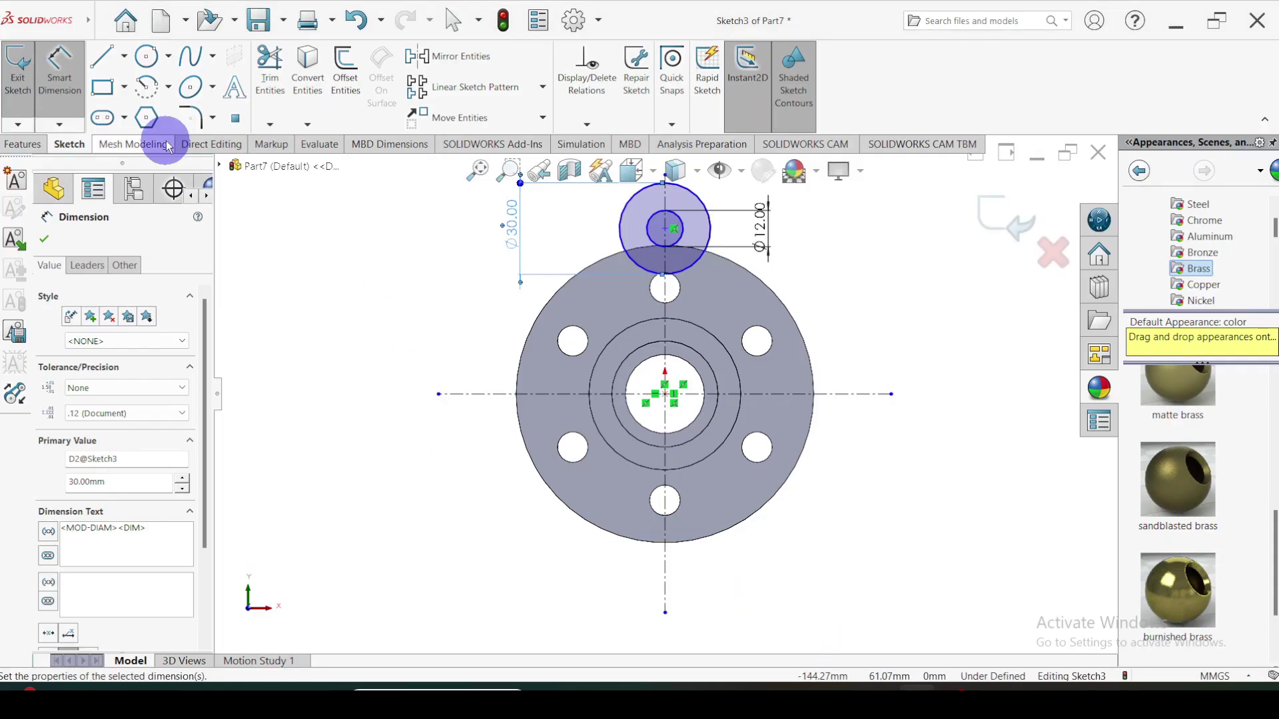
left_click(666, 230)
left_click(666, 395)
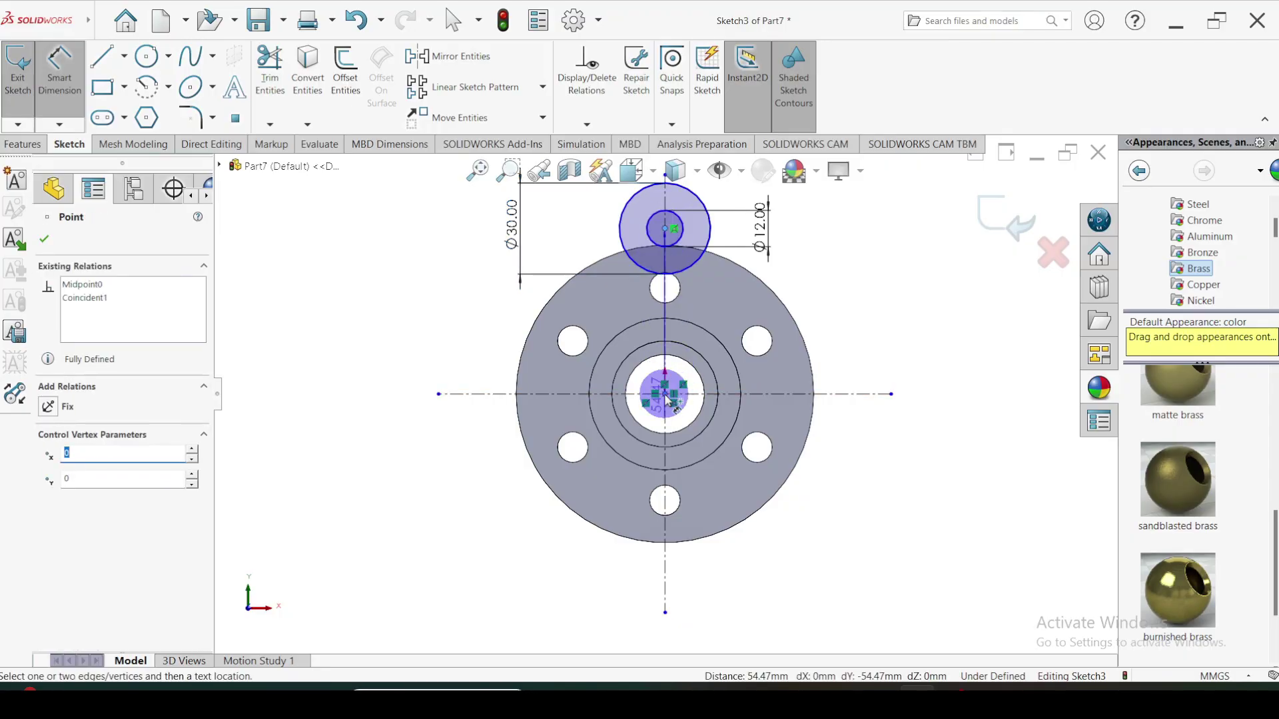
left_click(440, 326)
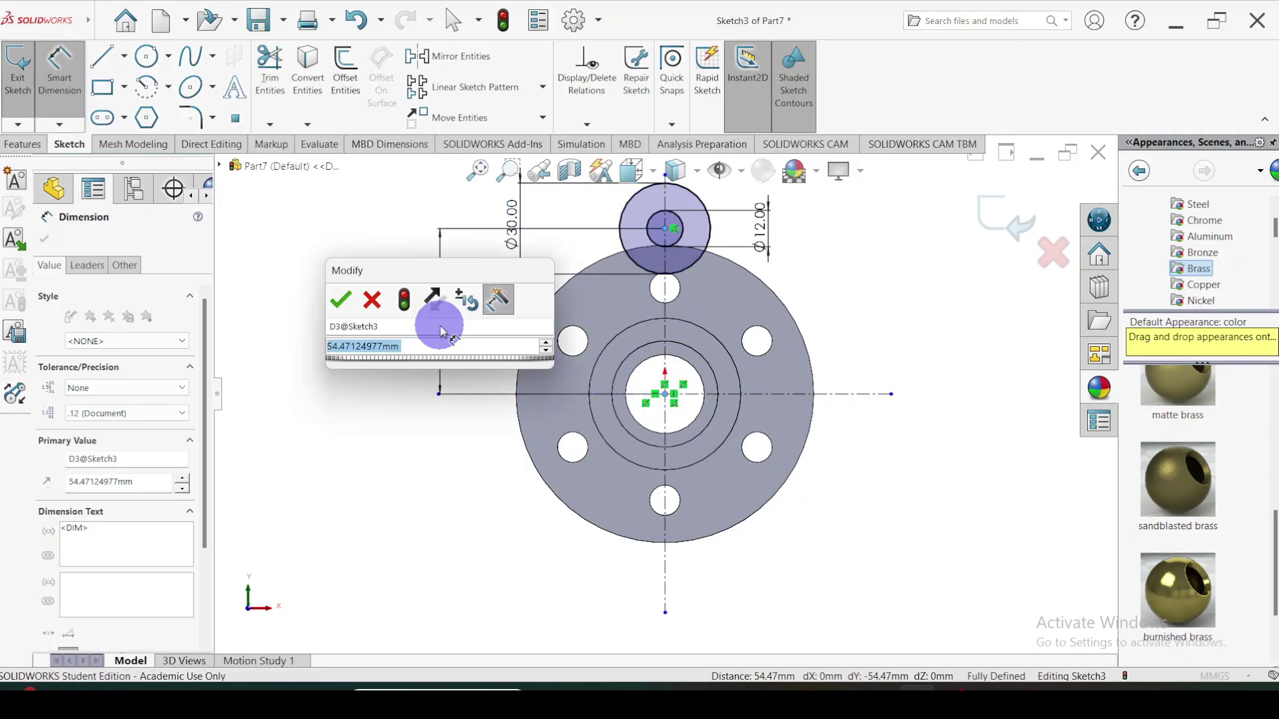
type("50")
key("Return")
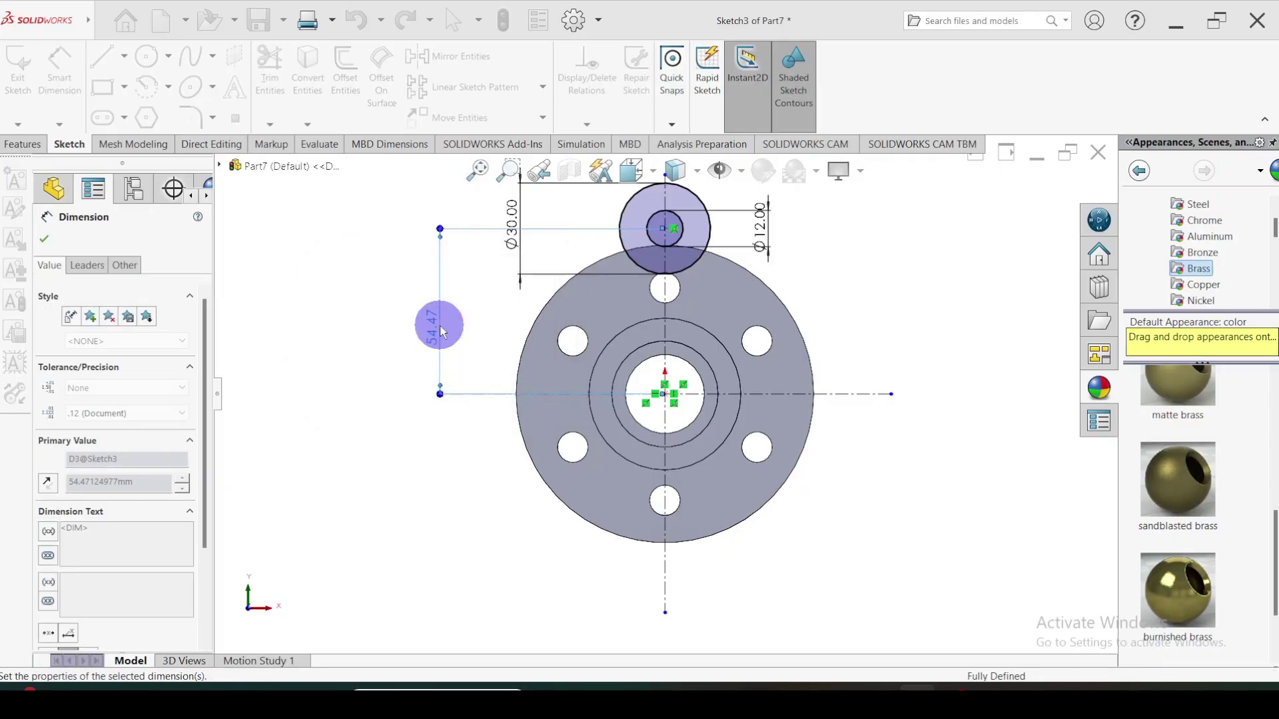
left_click(45, 241)
left_click(490, 474)
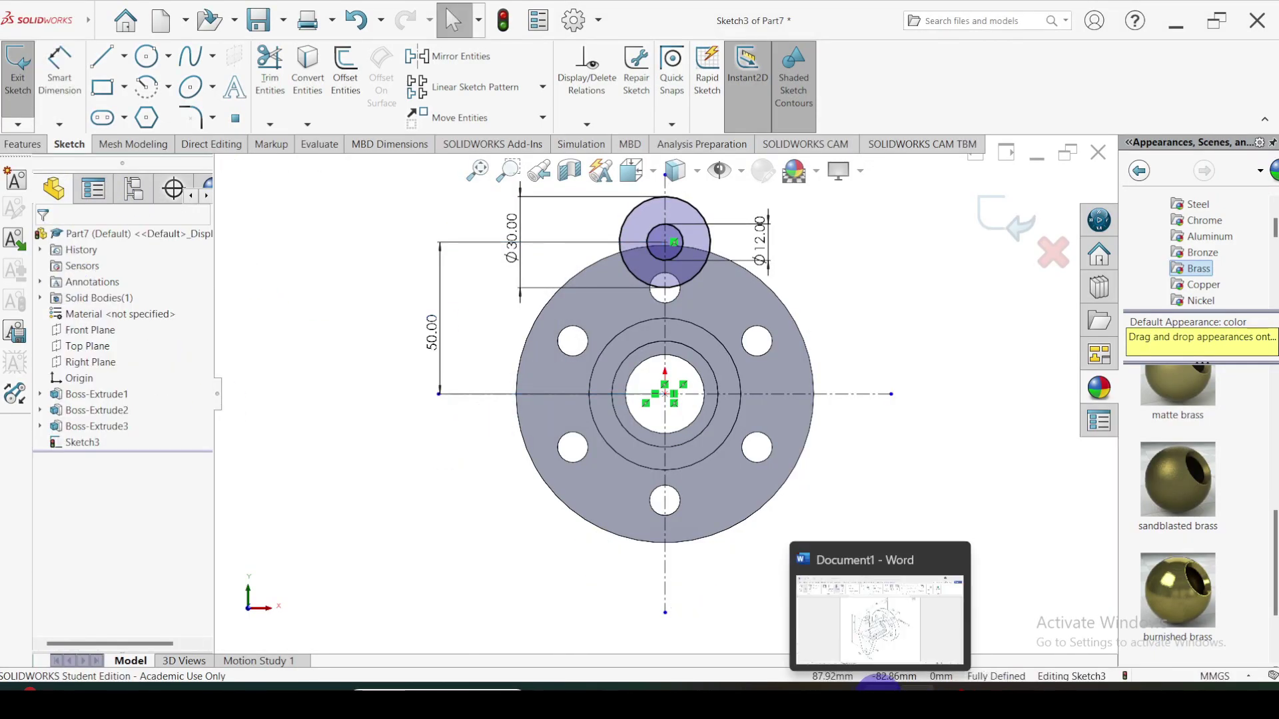
Check the central radius in the Word drawing and draw a circle of about 42.6 mm radius centred on the origin.
left_click(882, 689)
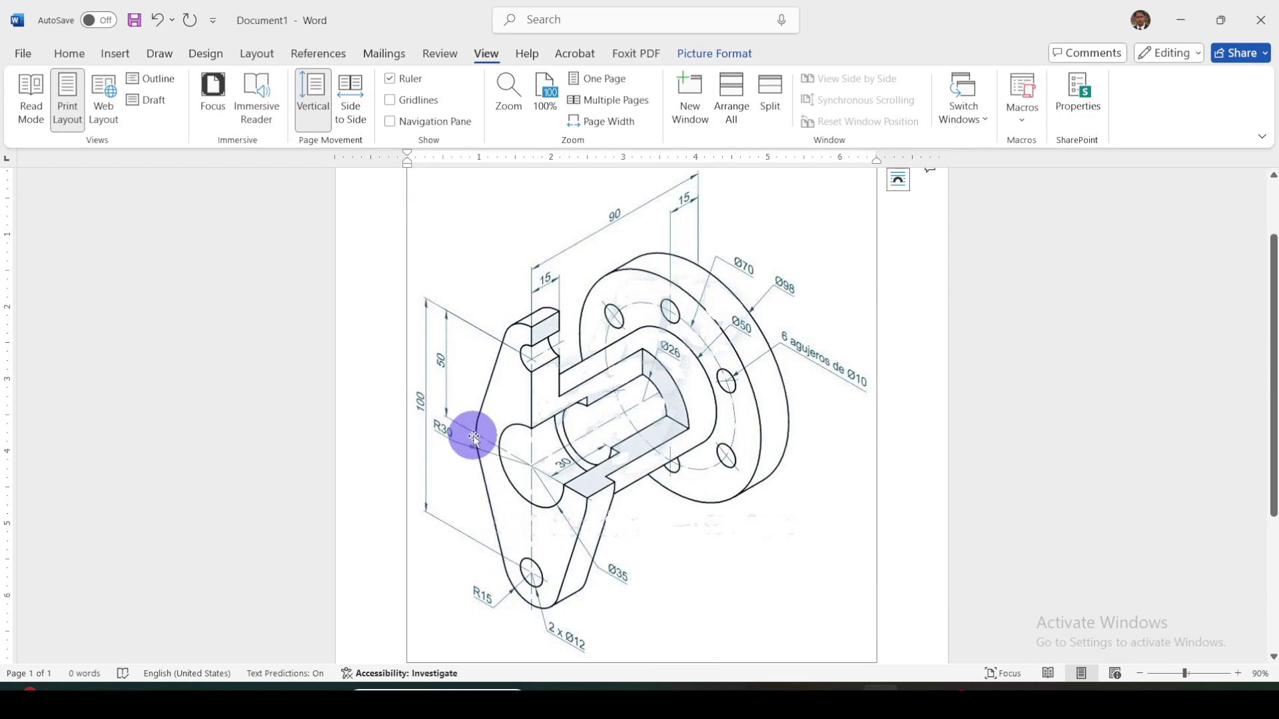
left_click(921, 688)
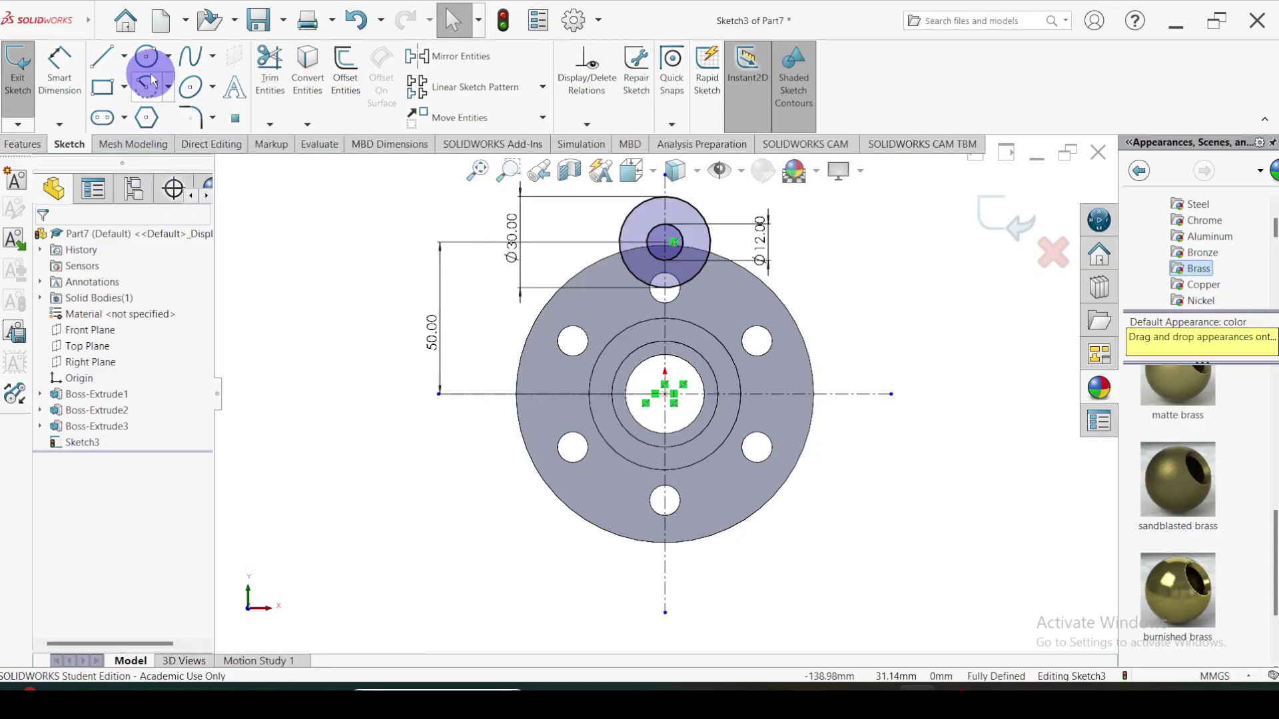
left_click(146, 56)
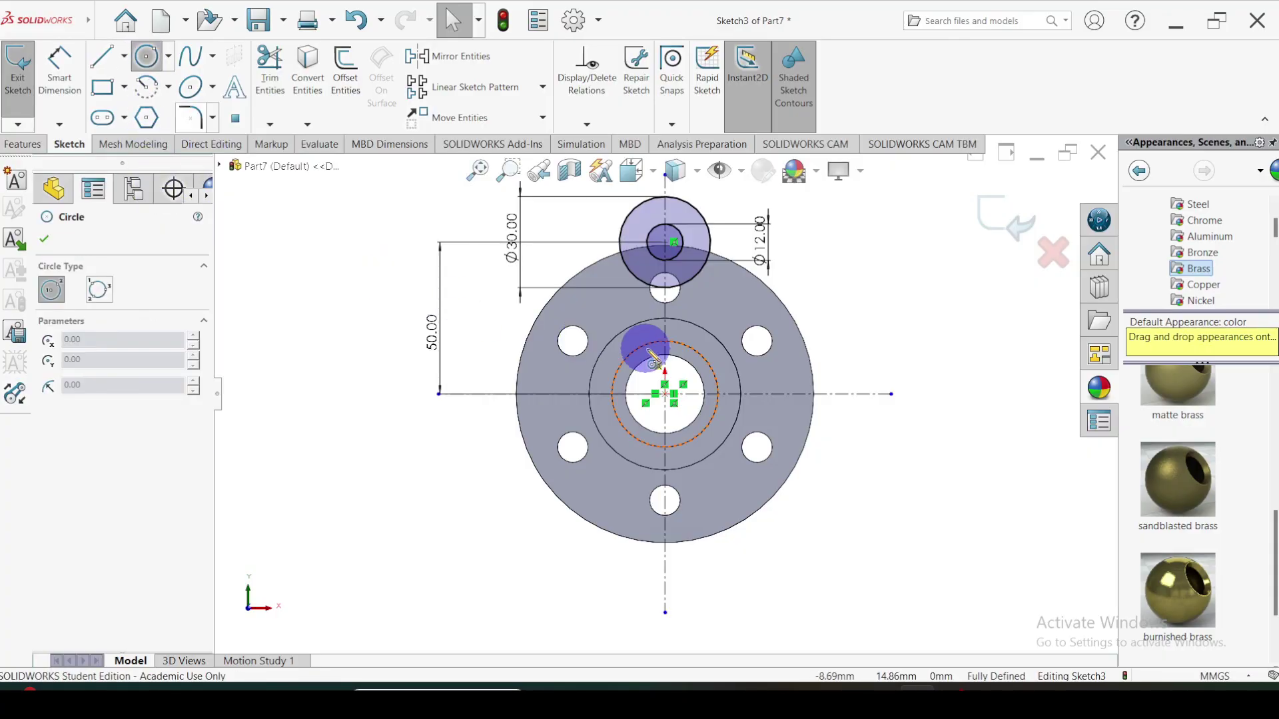
left_click(665, 394)
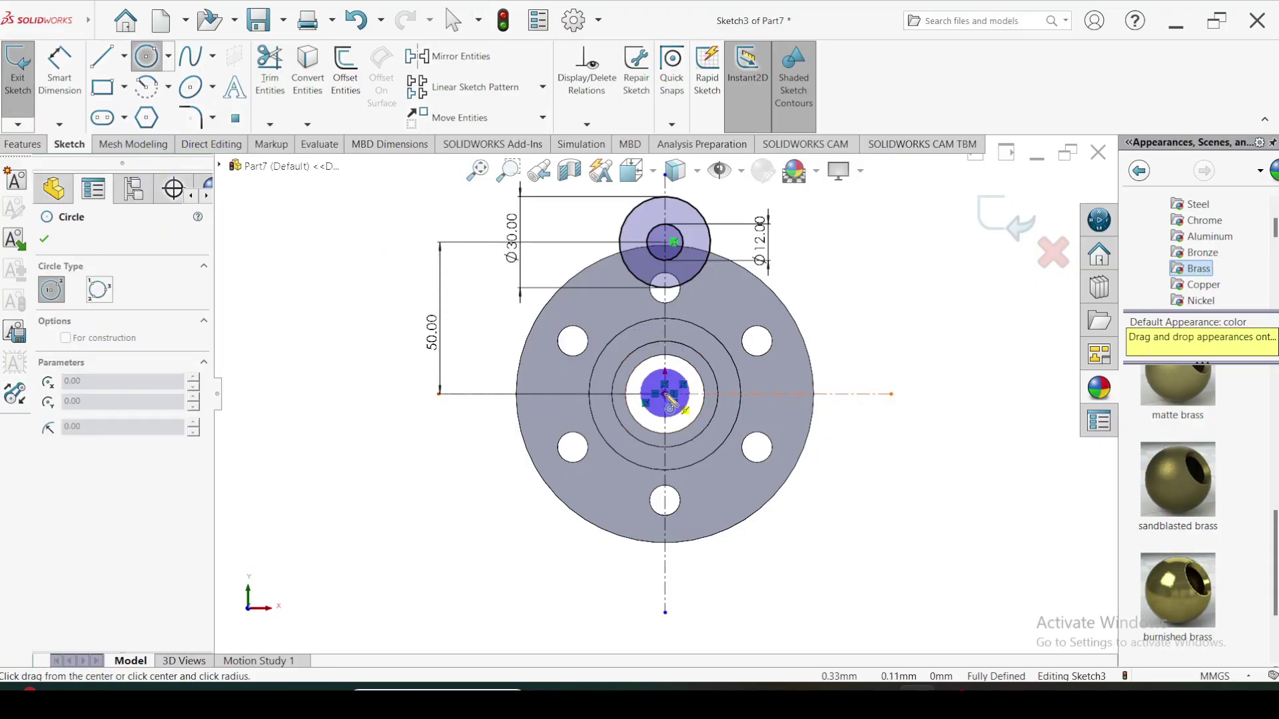
left_click(554, 340)
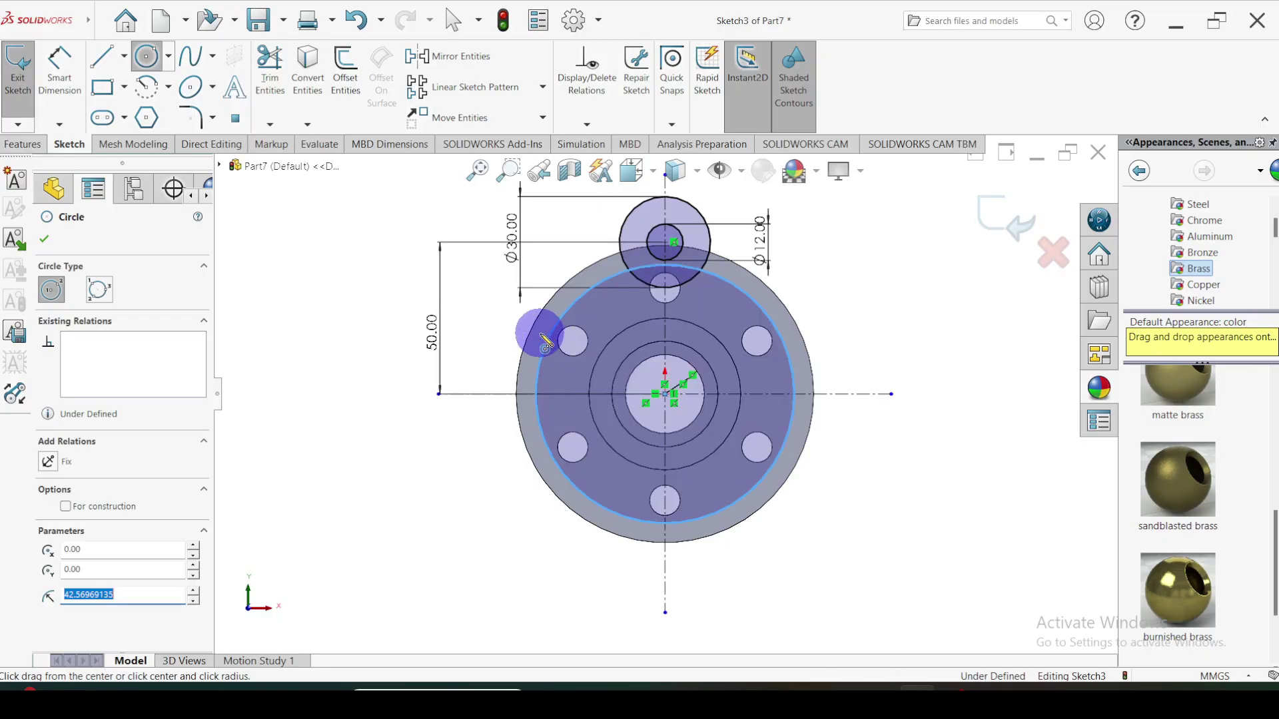
Dimension the diameter of the circle centred on the origin as 60 mm.
left_click(70, 87)
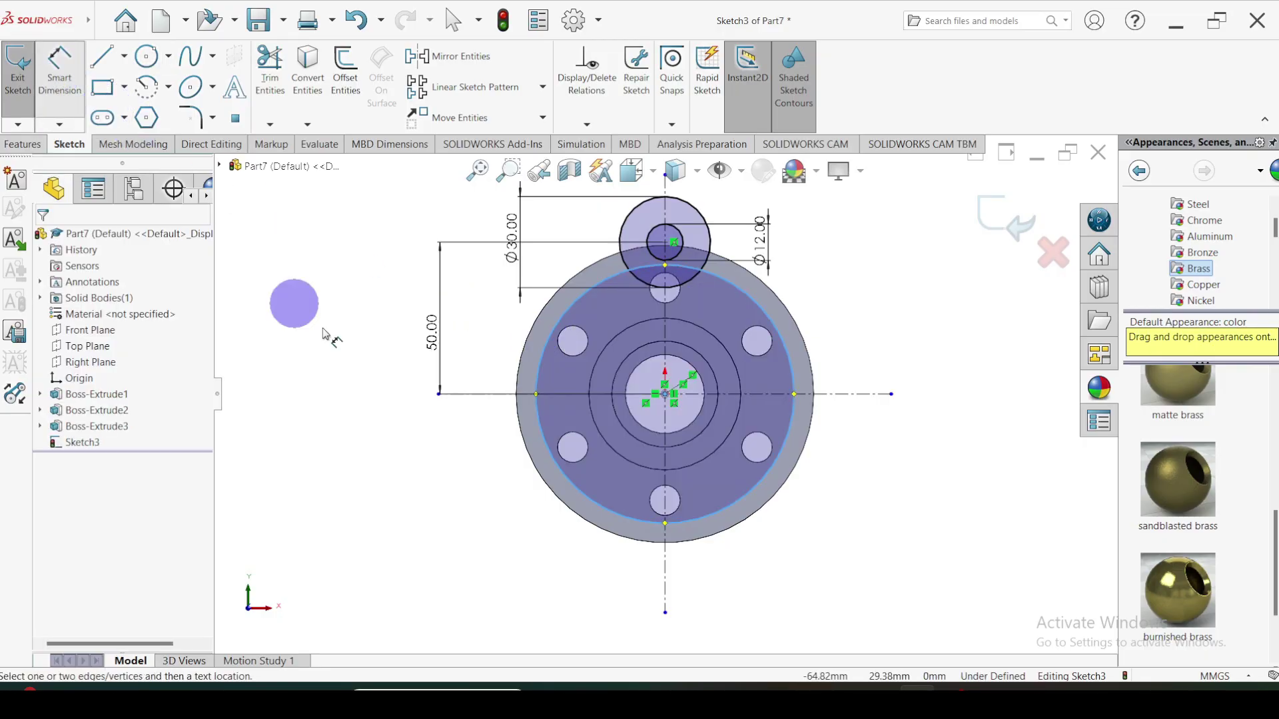
left_click(545, 442)
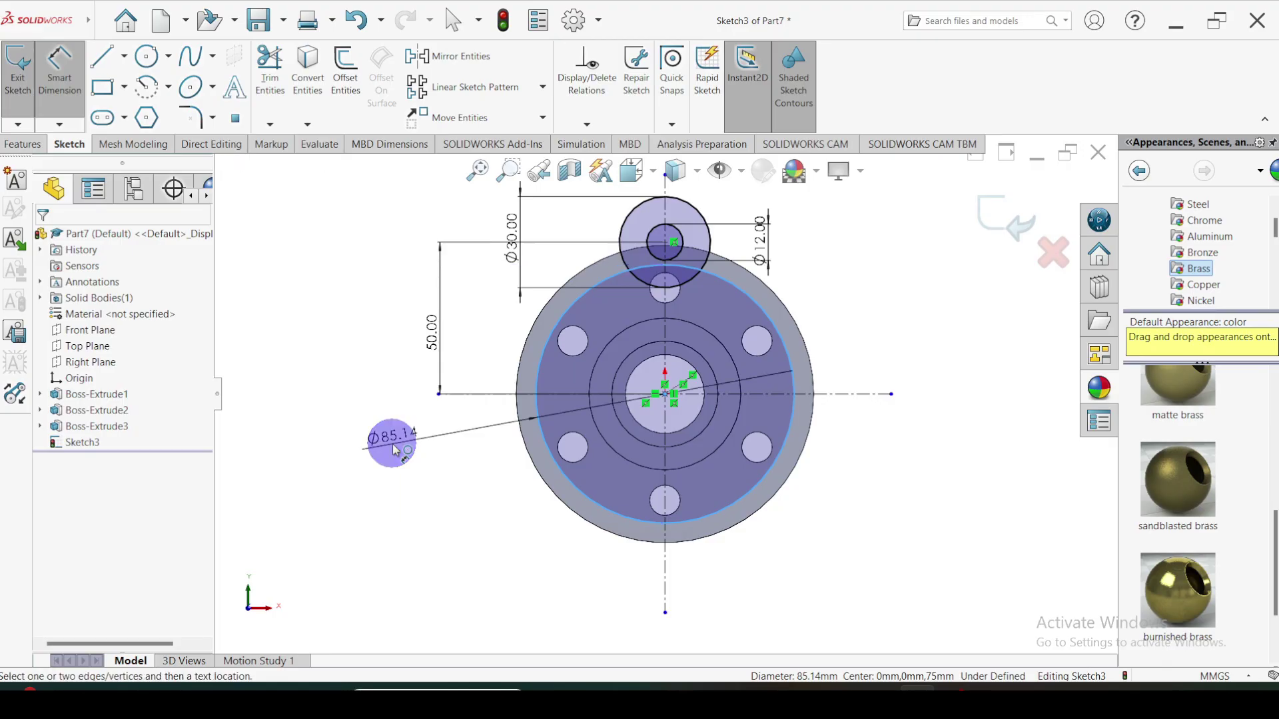
left_click(393, 445)
type("60")
key("Return")
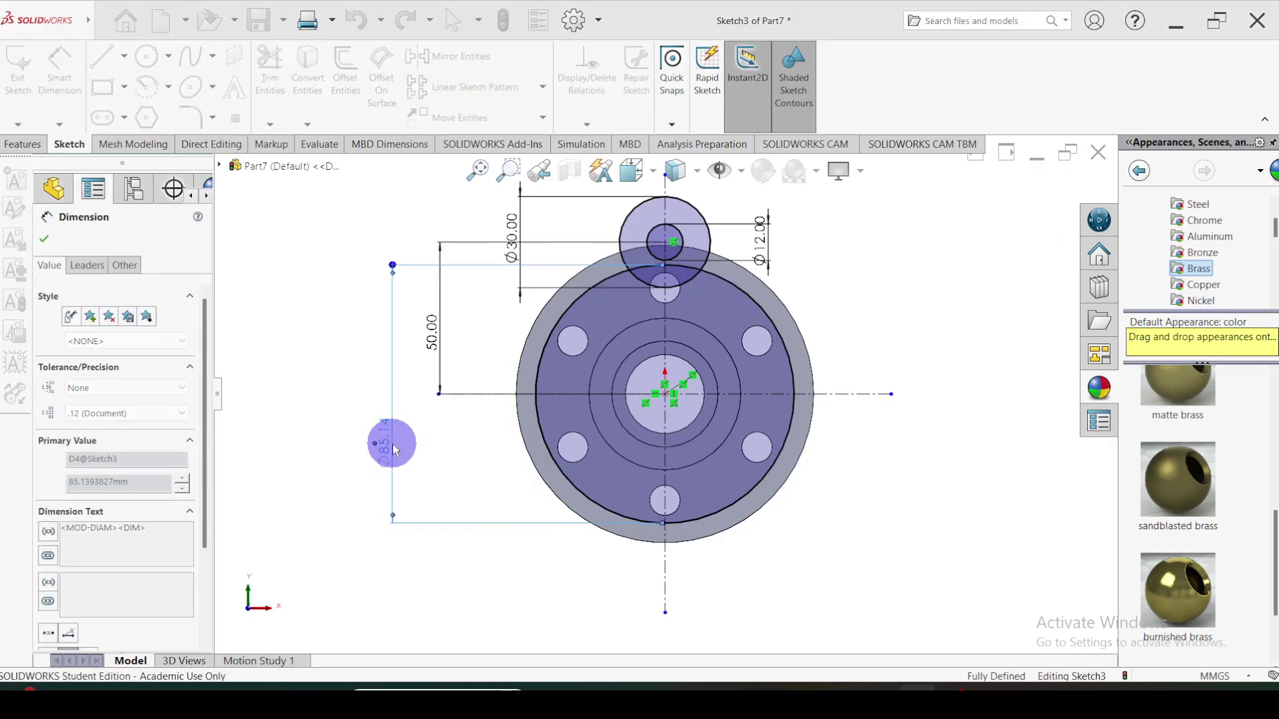
left_click(44, 238)
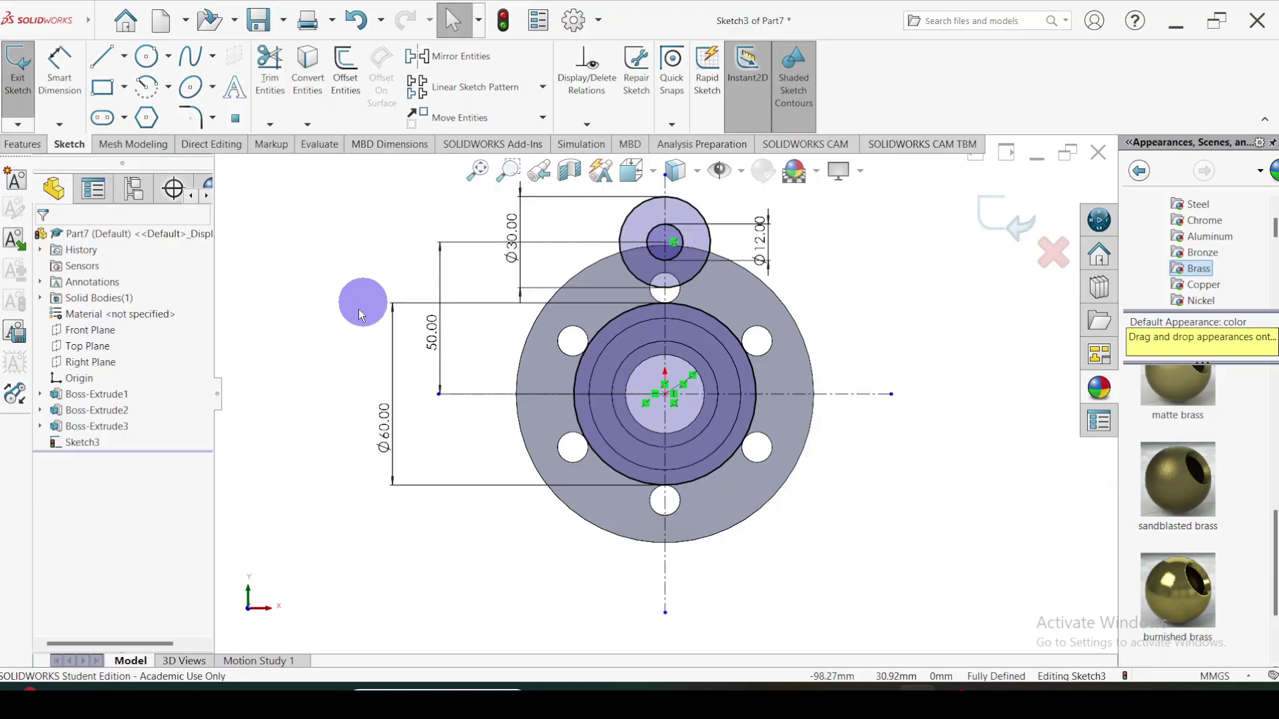
After checking the Word drawing, sketch a slanted line beside the 30 mm and 60 mm circles, its upper end near X -19.7, Y 54.3 mm.
left_click(103, 59)
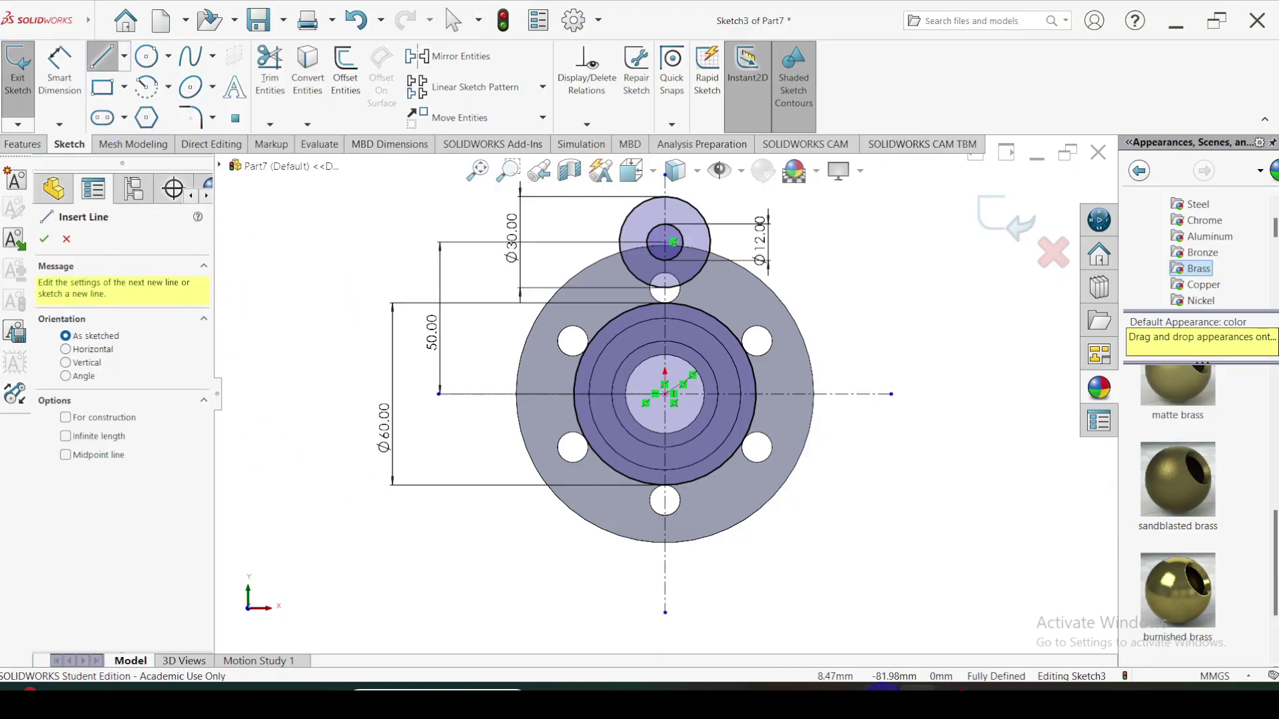
left_click(881, 689)
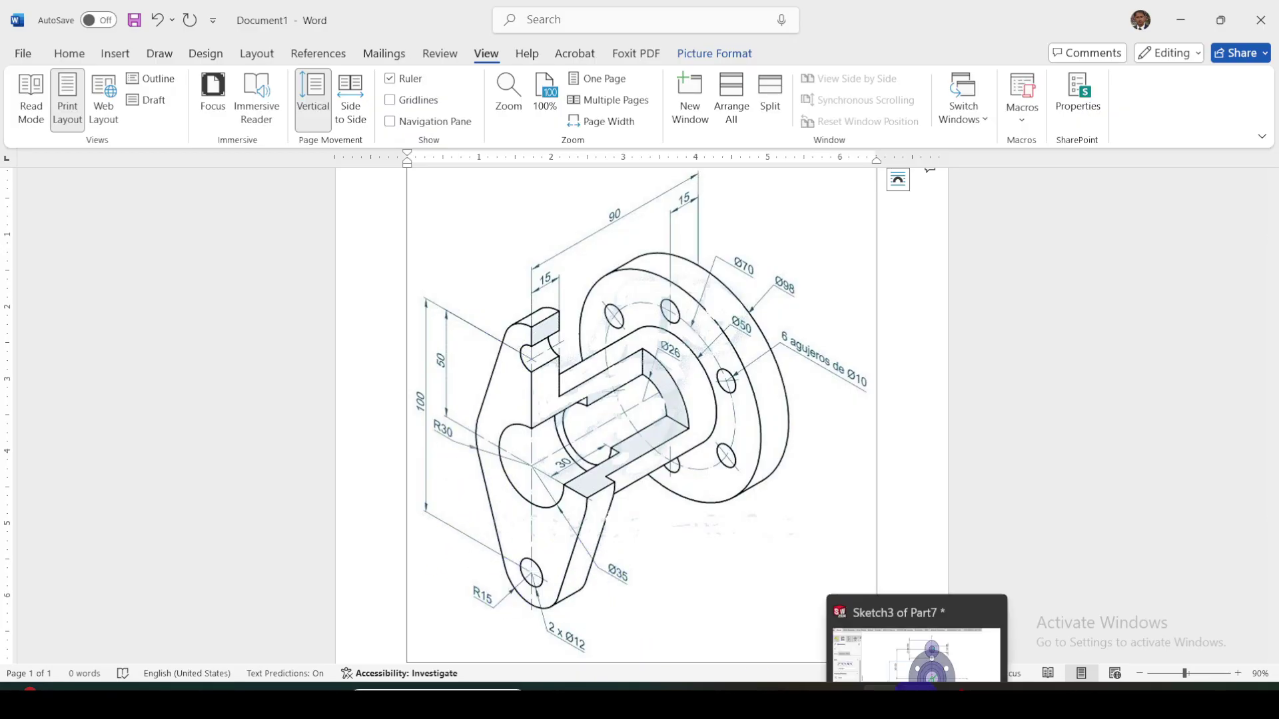
left_click(913, 690)
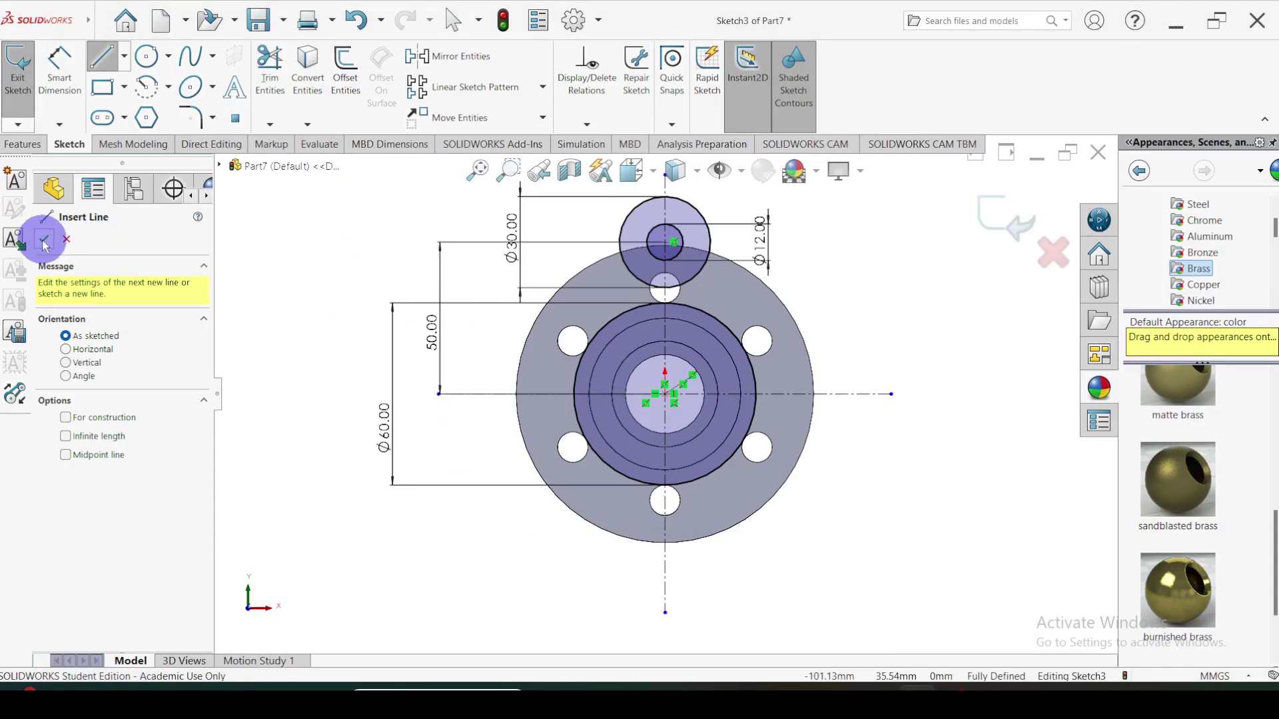
left_click(44, 239)
left_click(103, 63)
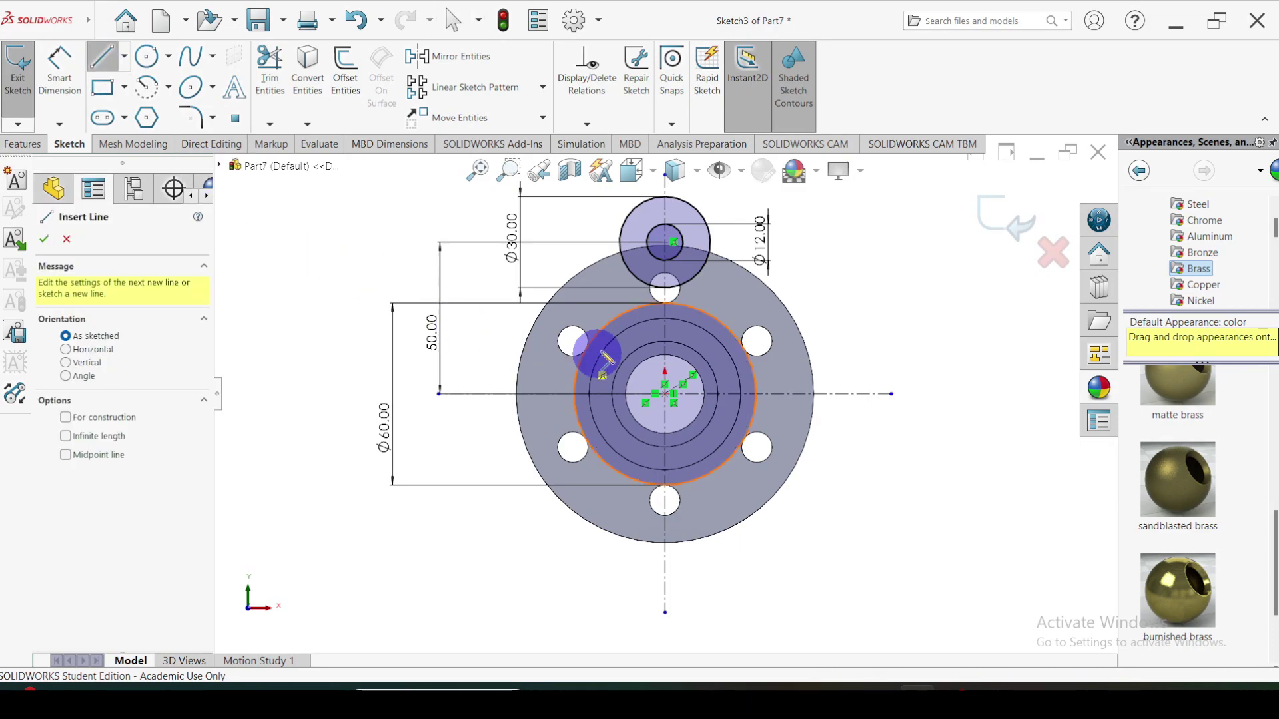
left_click_drag(605, 229, 535, 362)
key("Escape")
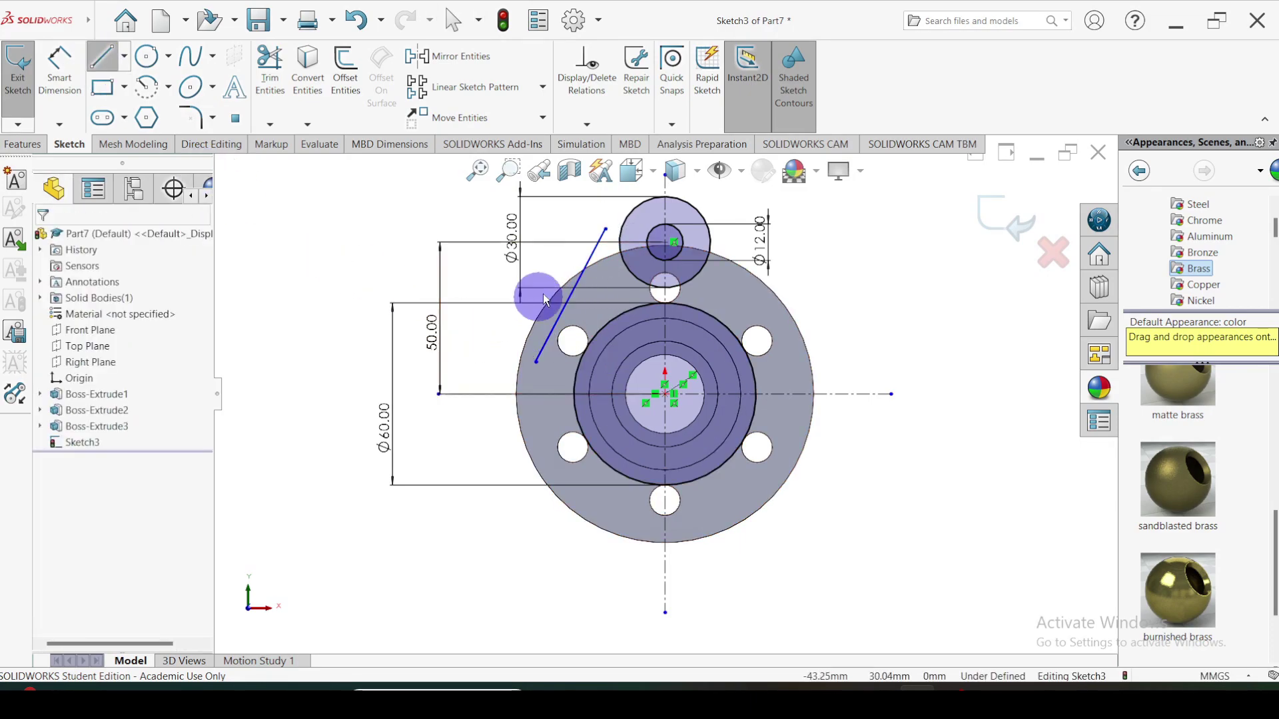
Make the slanted line's upper endpoint coincident with the 30 mm circle.
left_click(604, 233)
left_click(605, 229)
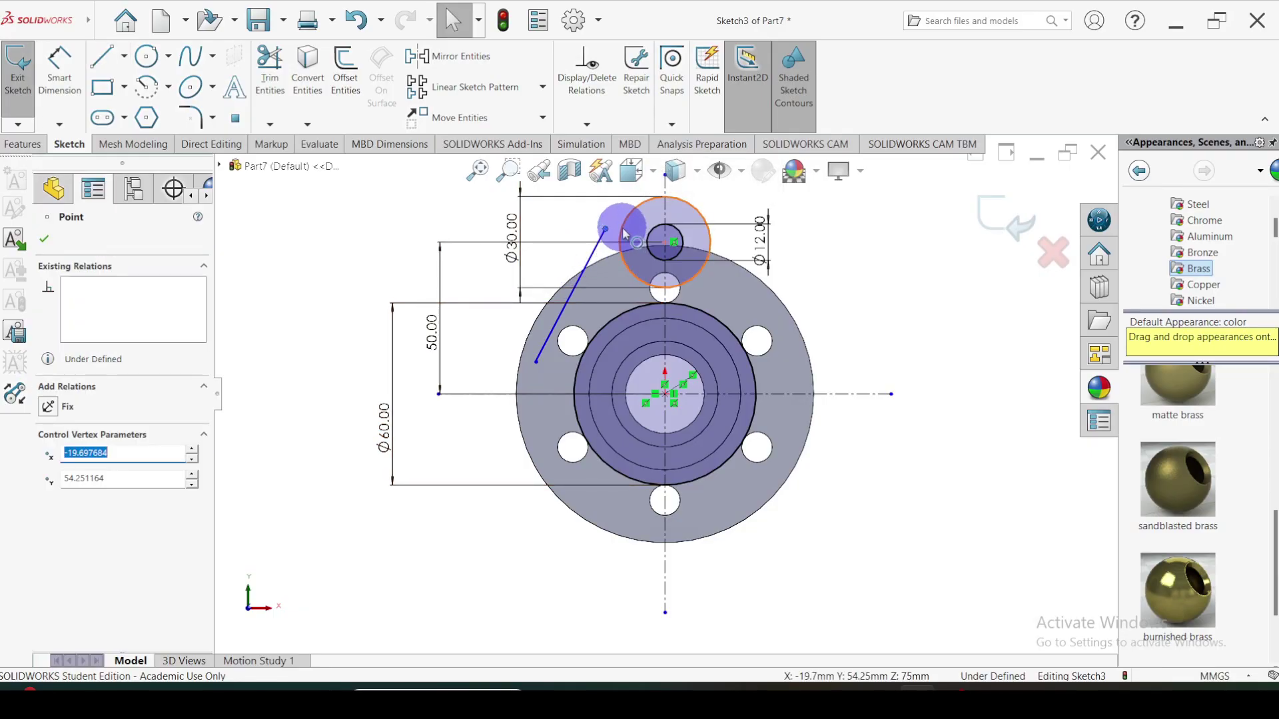
left_click(625, 233, "ctrl")
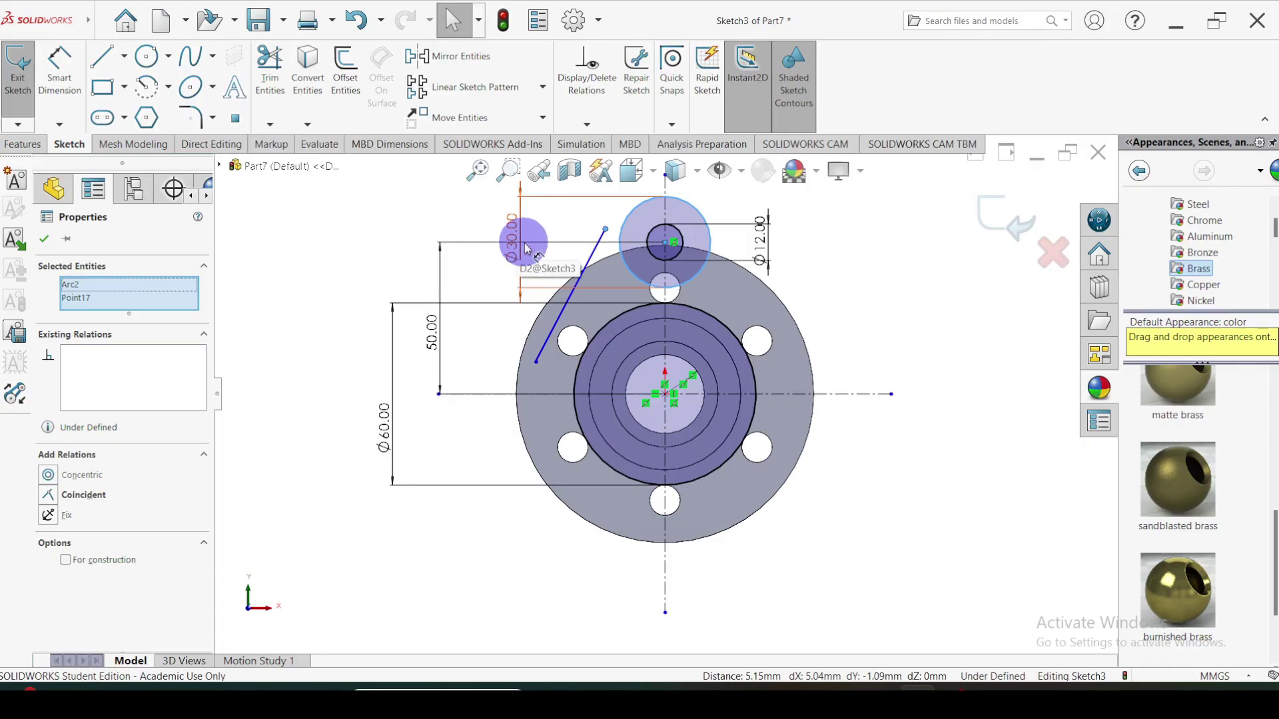
left_click(50, 496)
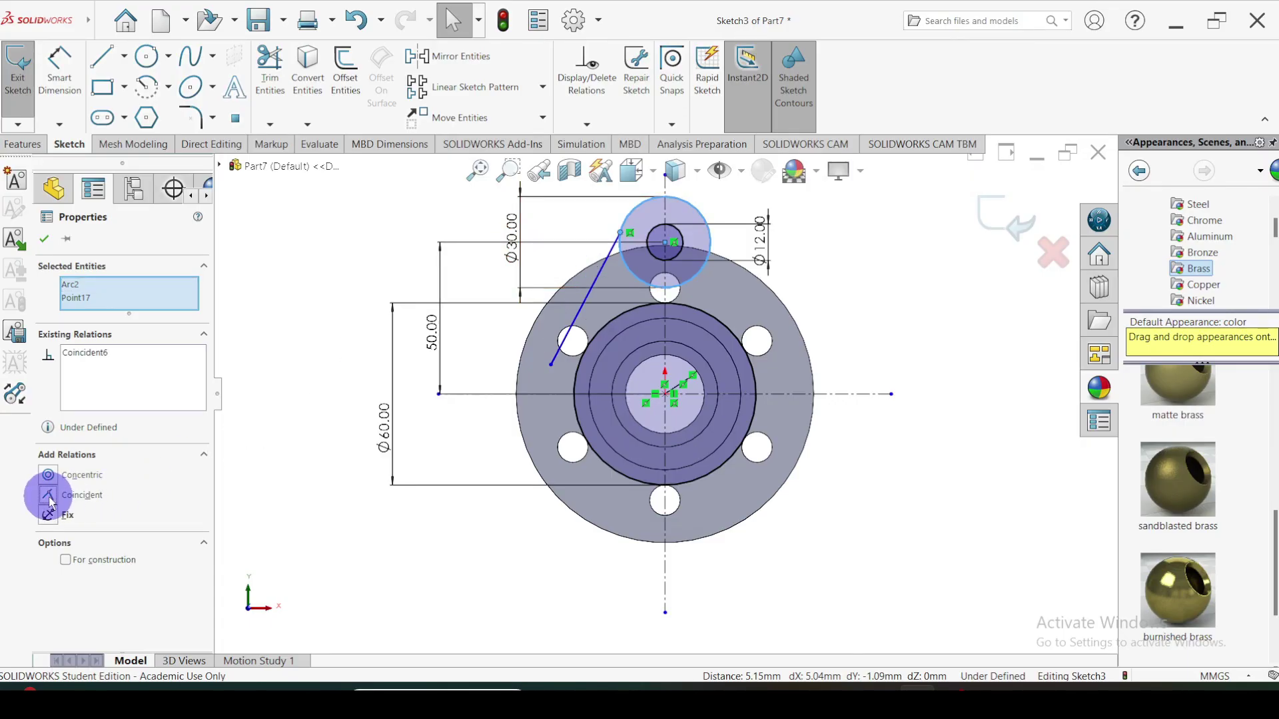
left_click(44, 238)
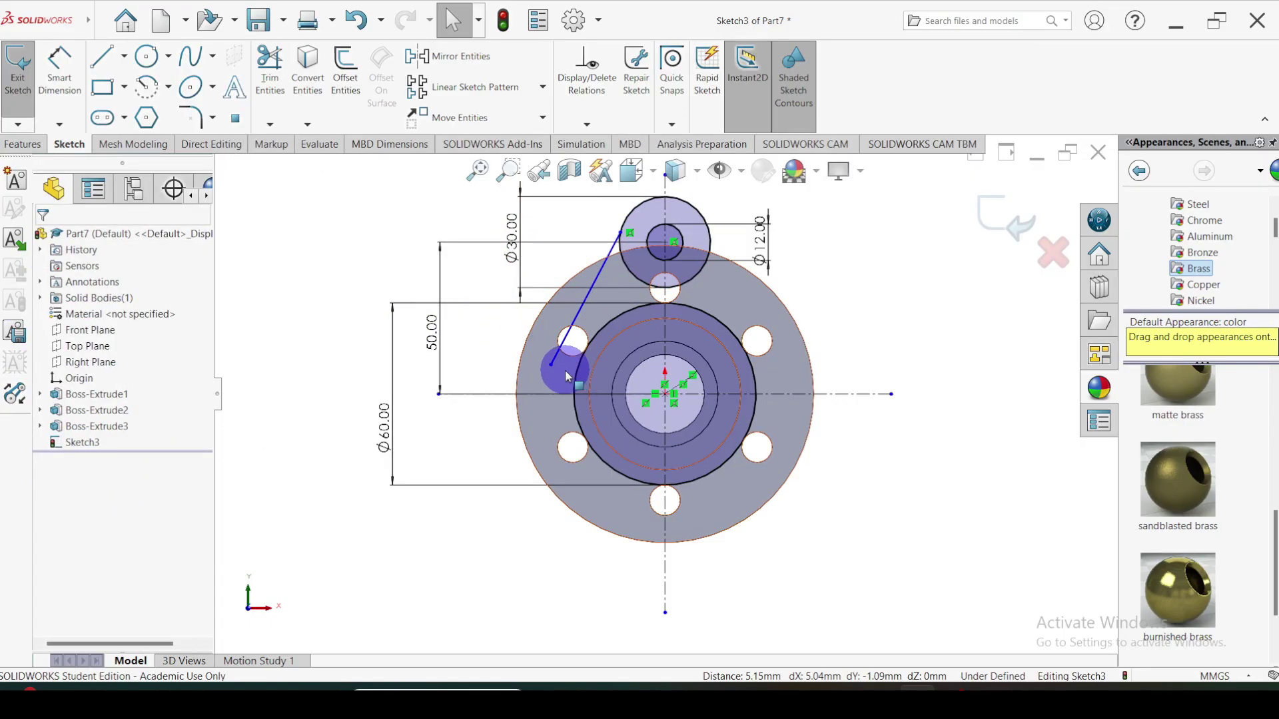
Make the slanted line's lower endpoint coincident with the 60 mm circle.
left_click(550, 362)
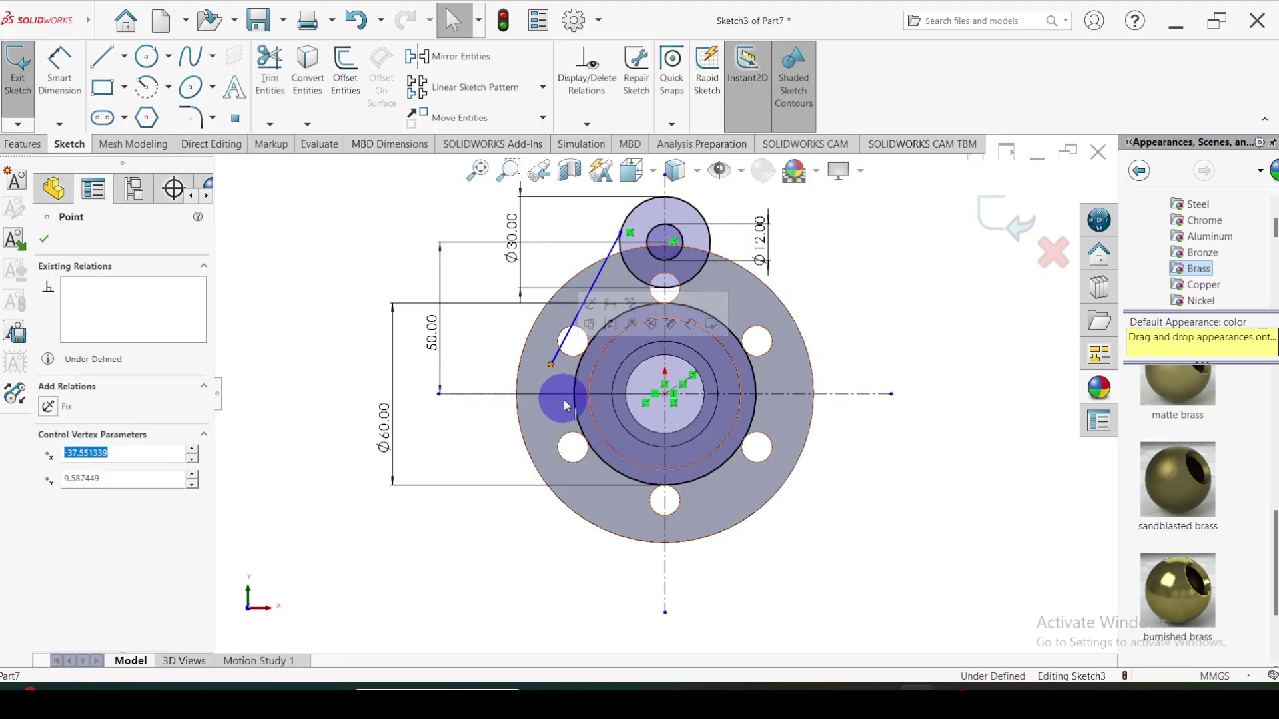
left_click(574, 388, "ctrl")
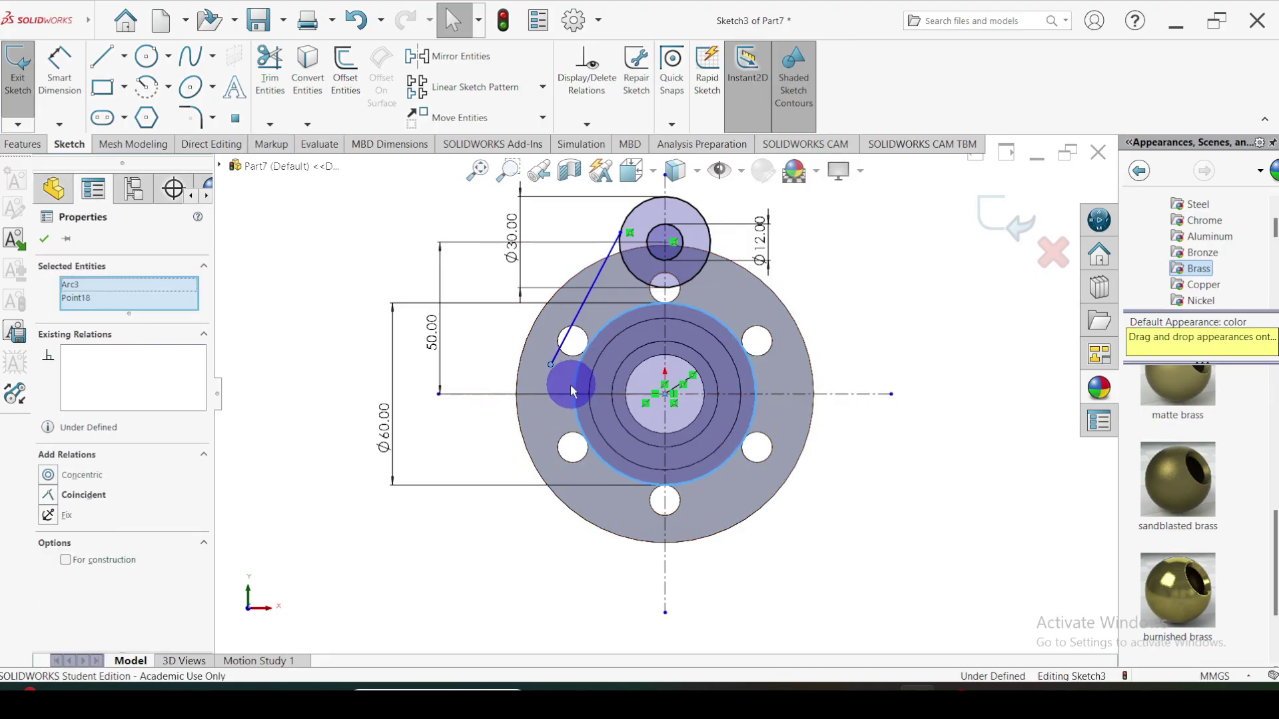
left_click(54, 494)
left_click(44, 238)
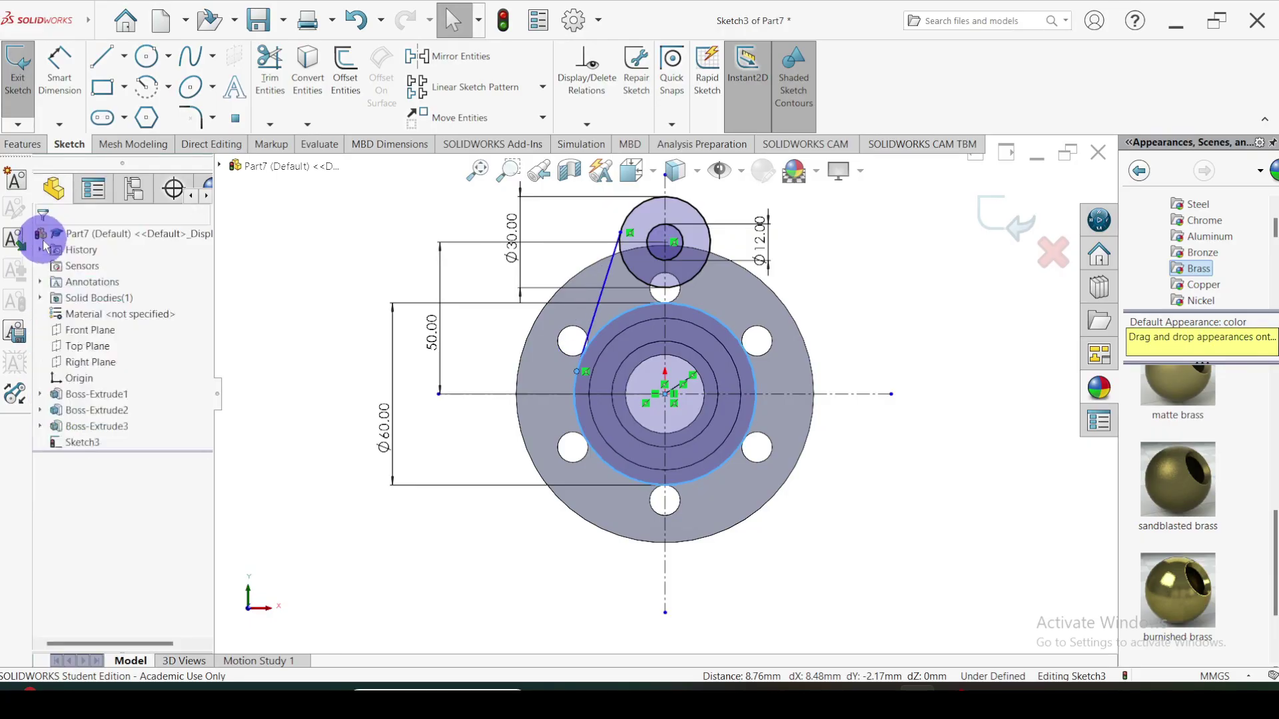
Add a tangent relation between the slanted line and the 30 mm circle.
left_click(629, 268)
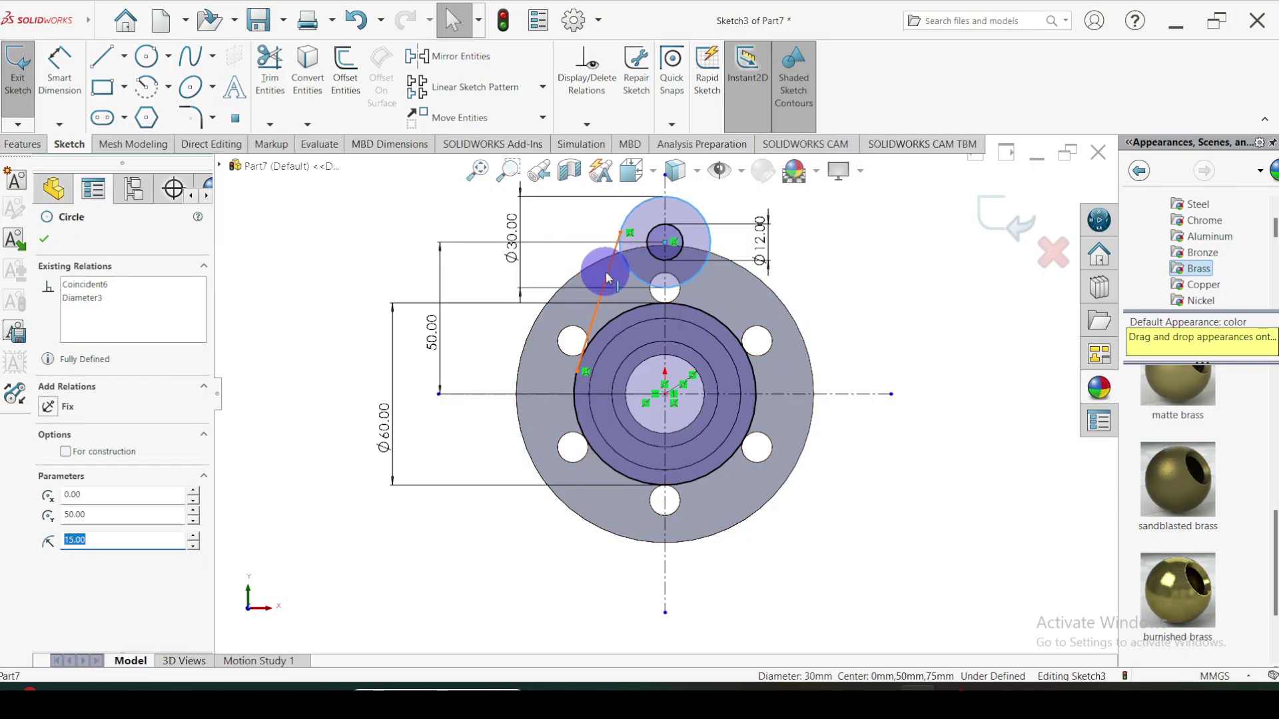
left_click(606, 272)
left_click(624, 262, "ctrl")
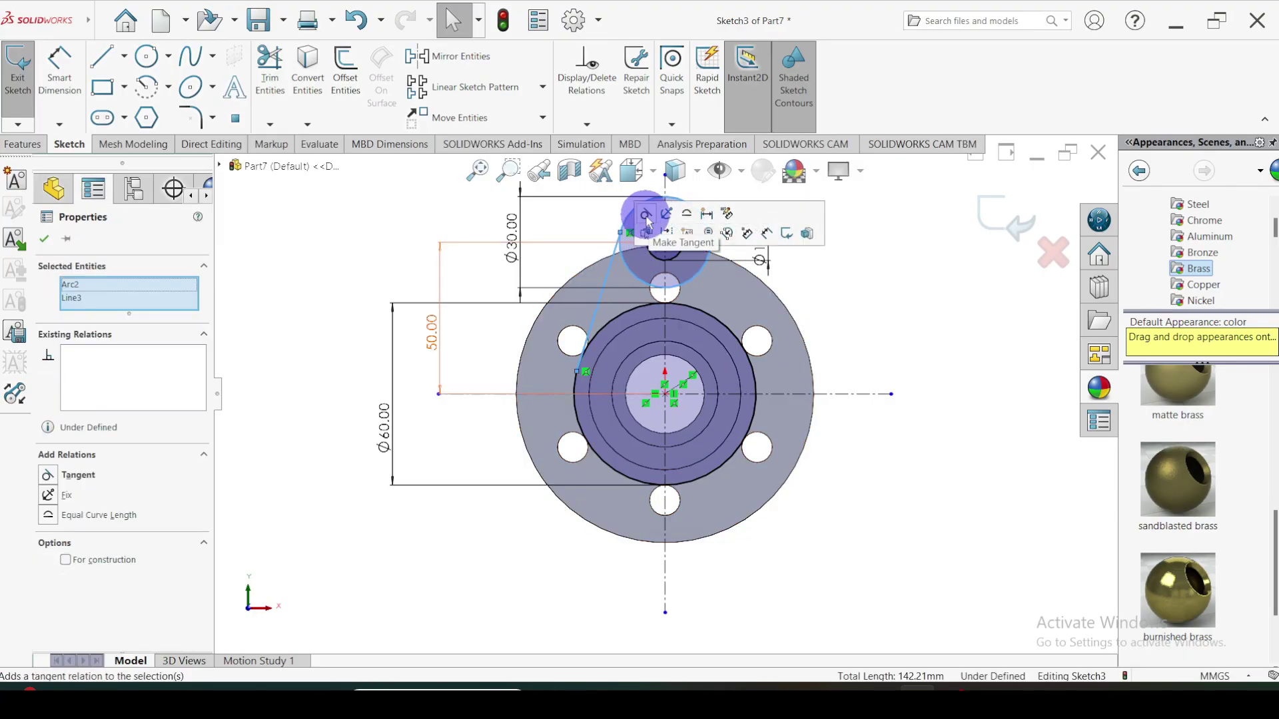
left_click(628, 237)
left_click(53, 243)
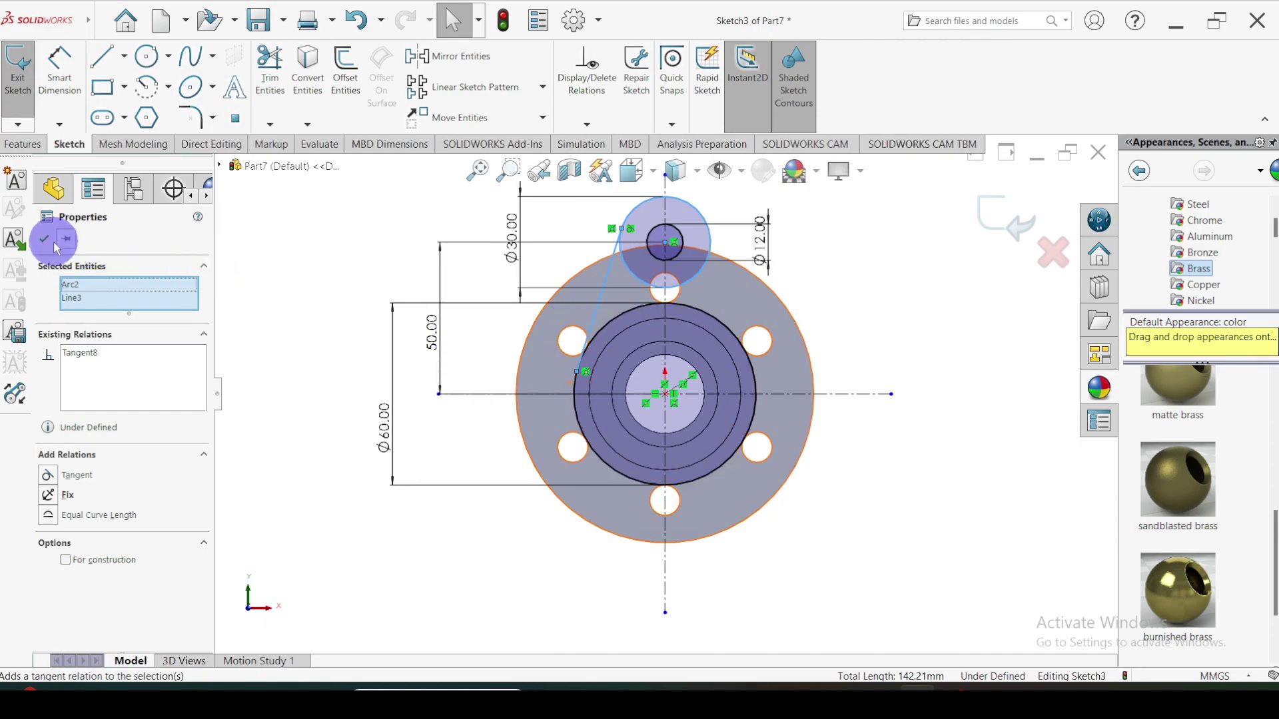
Add a tangent relation between the slanted line and the 60 mm circle.
left_click(617, 317)
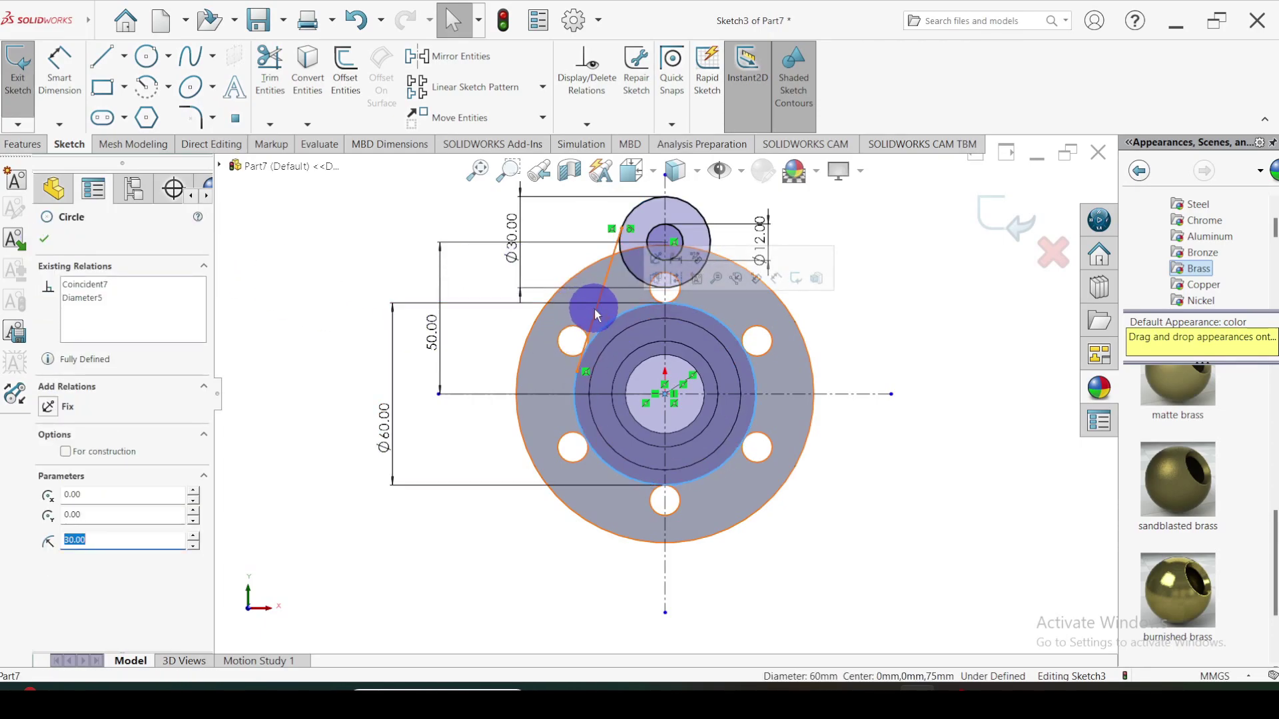
left_click(596, 309, "ctrl")
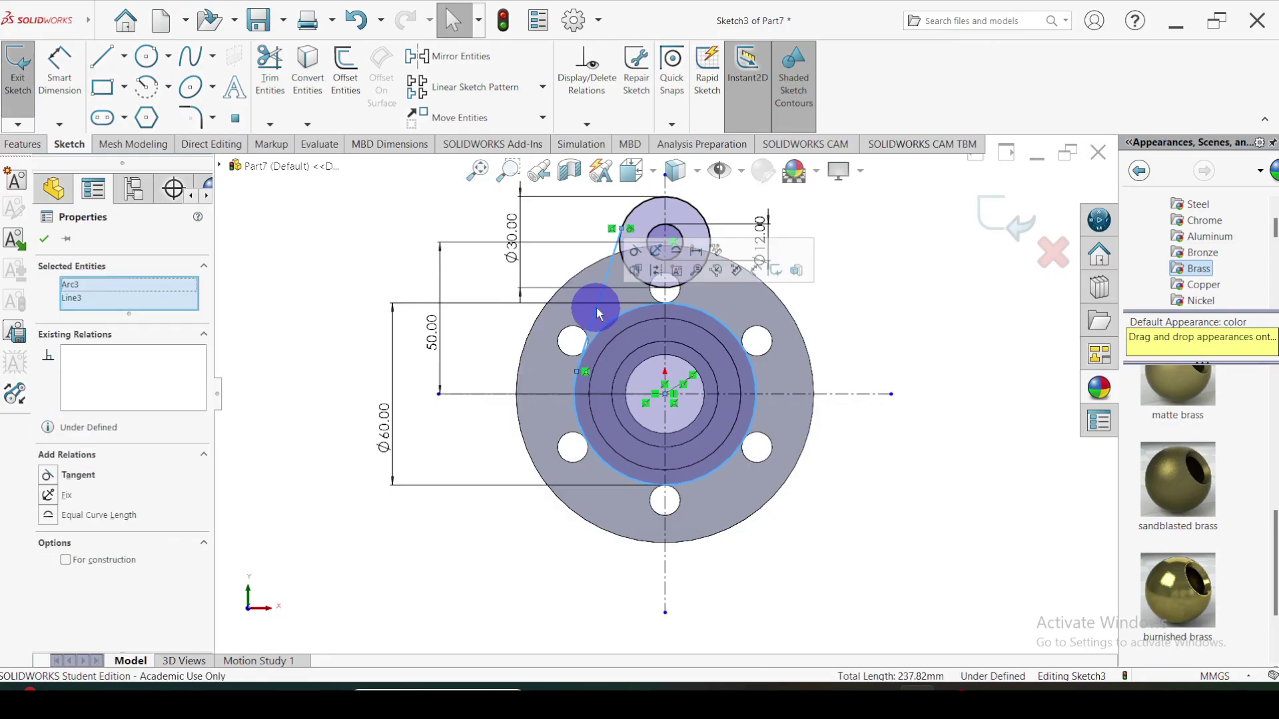
left_click(635, 255)
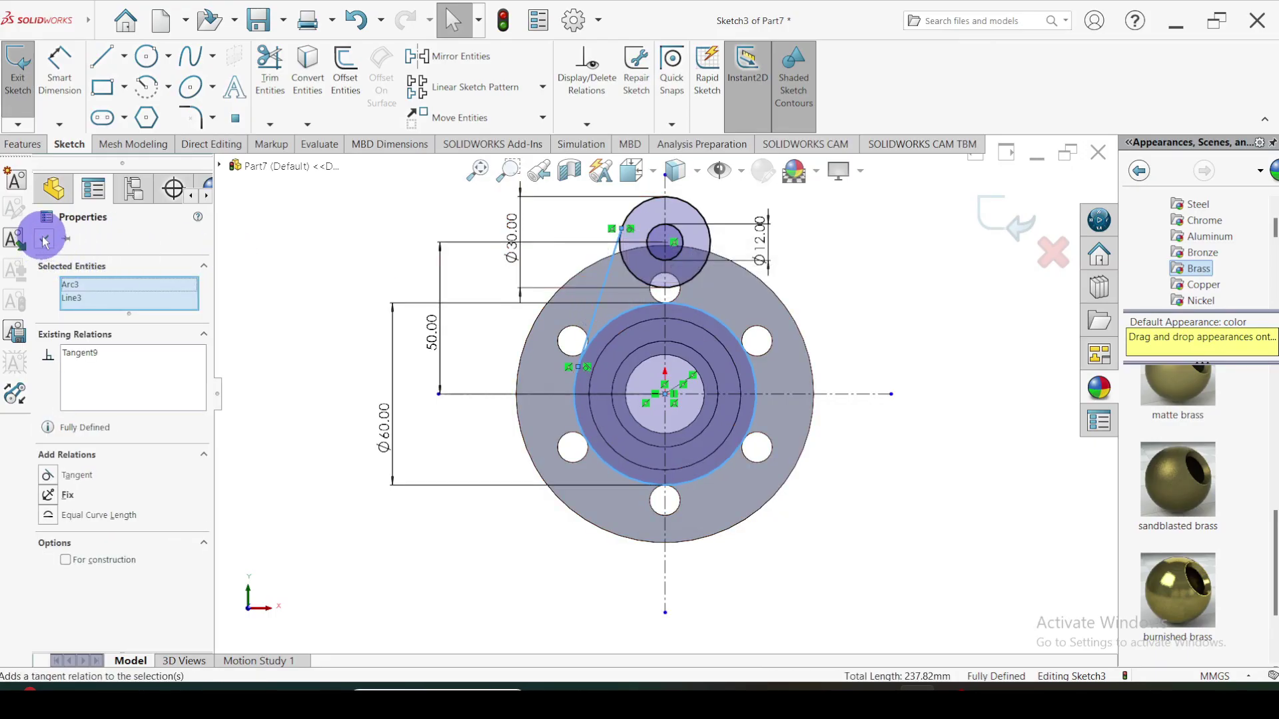
left_click(44, 239)
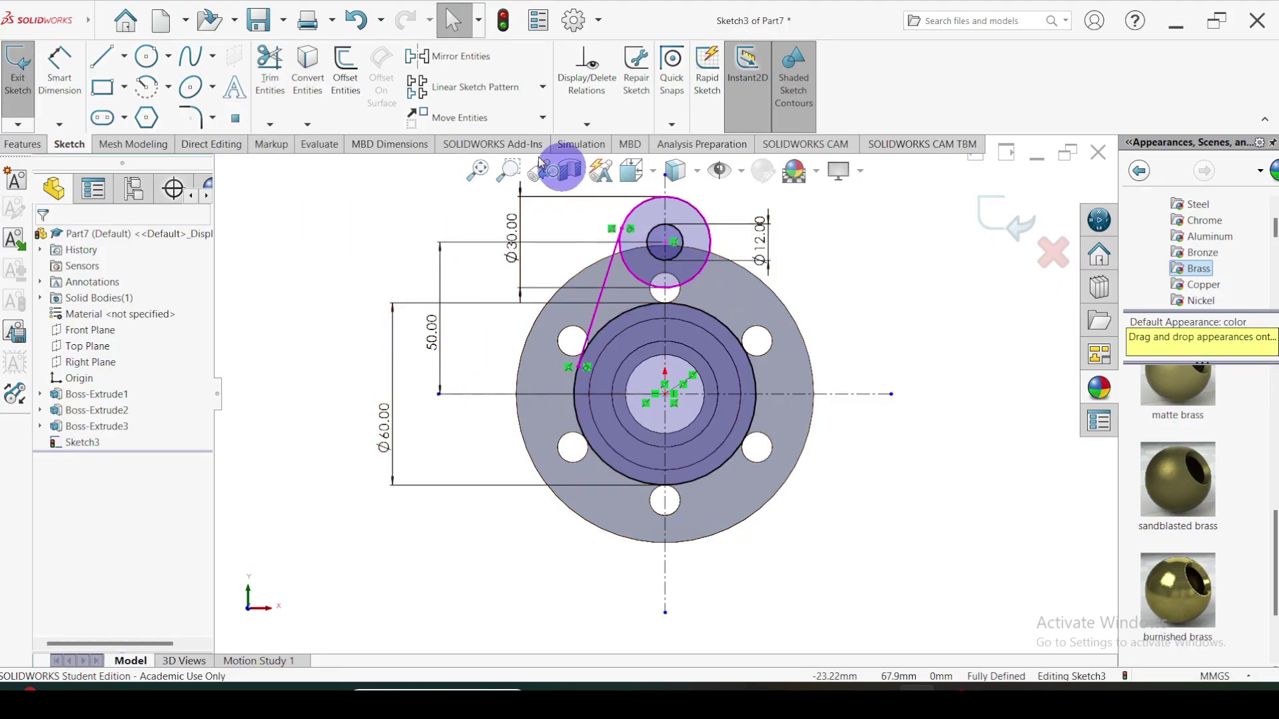
Mirror the slanted tangent line about the vertical centreline, keeping the original.
left_click(472, 58)
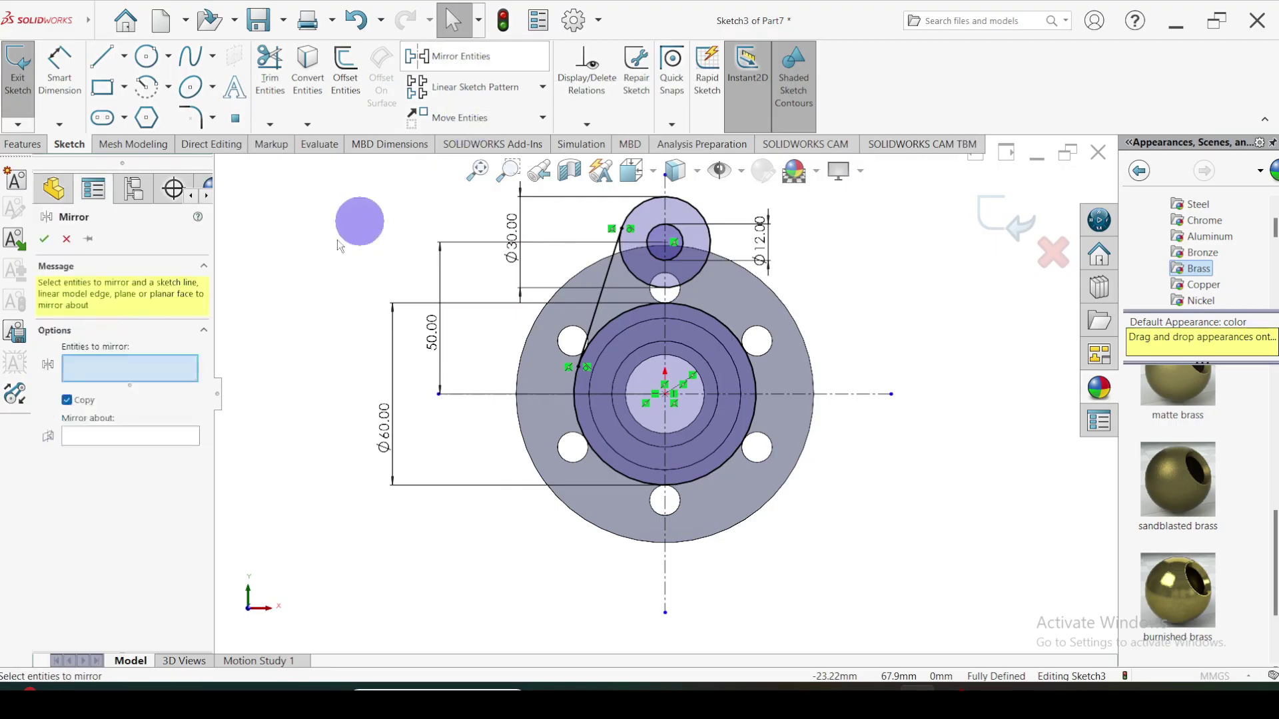
left_click(610, 277)
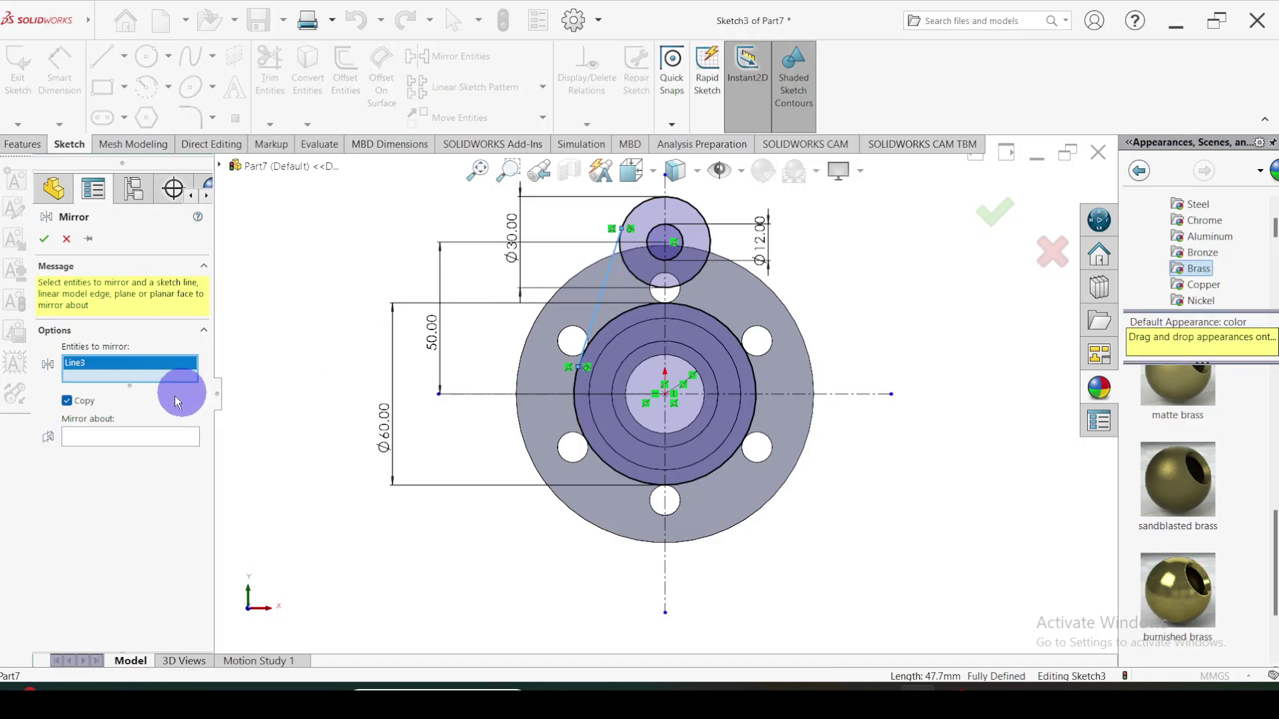
left_click(137, 438)
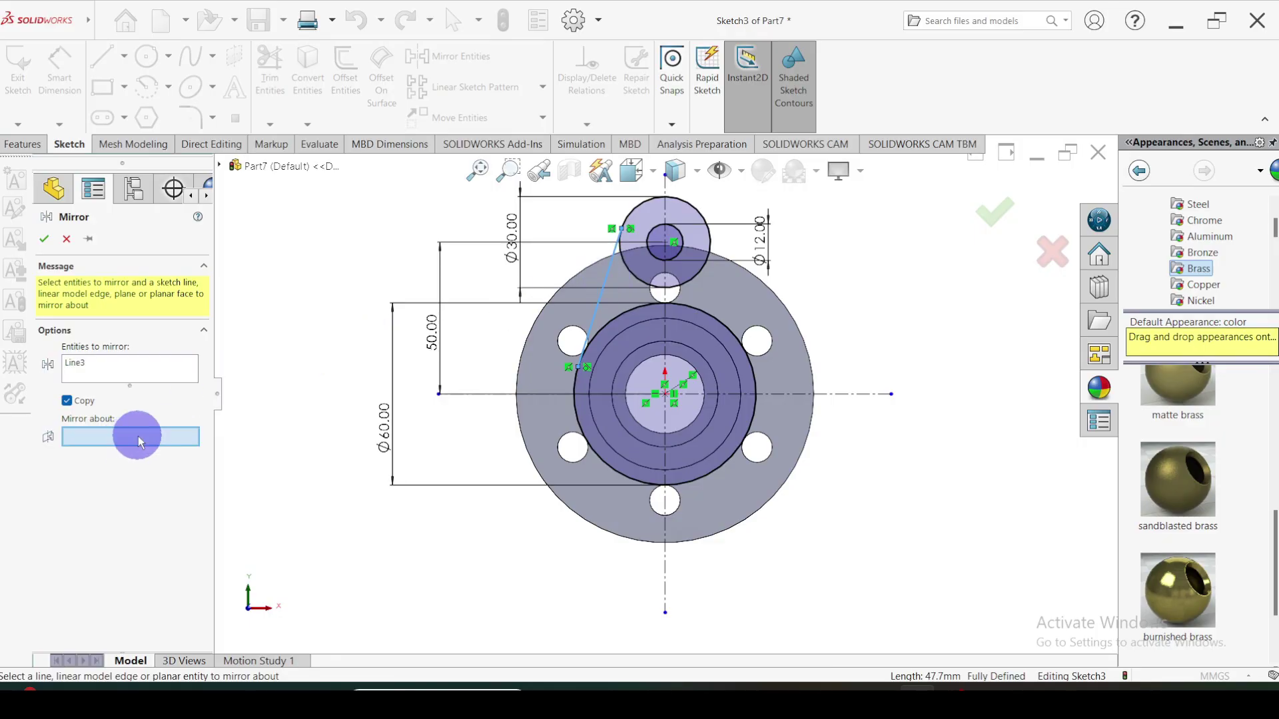
left_click(664, 329)
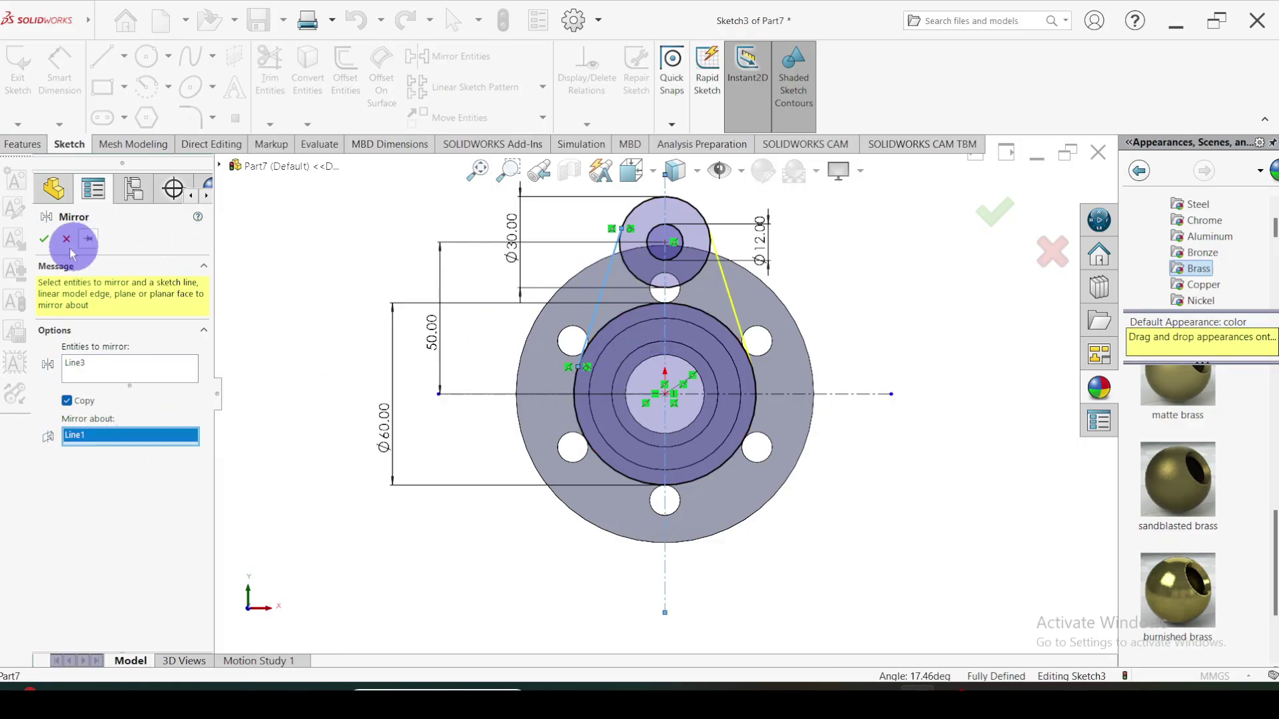
left_click(43, 239)
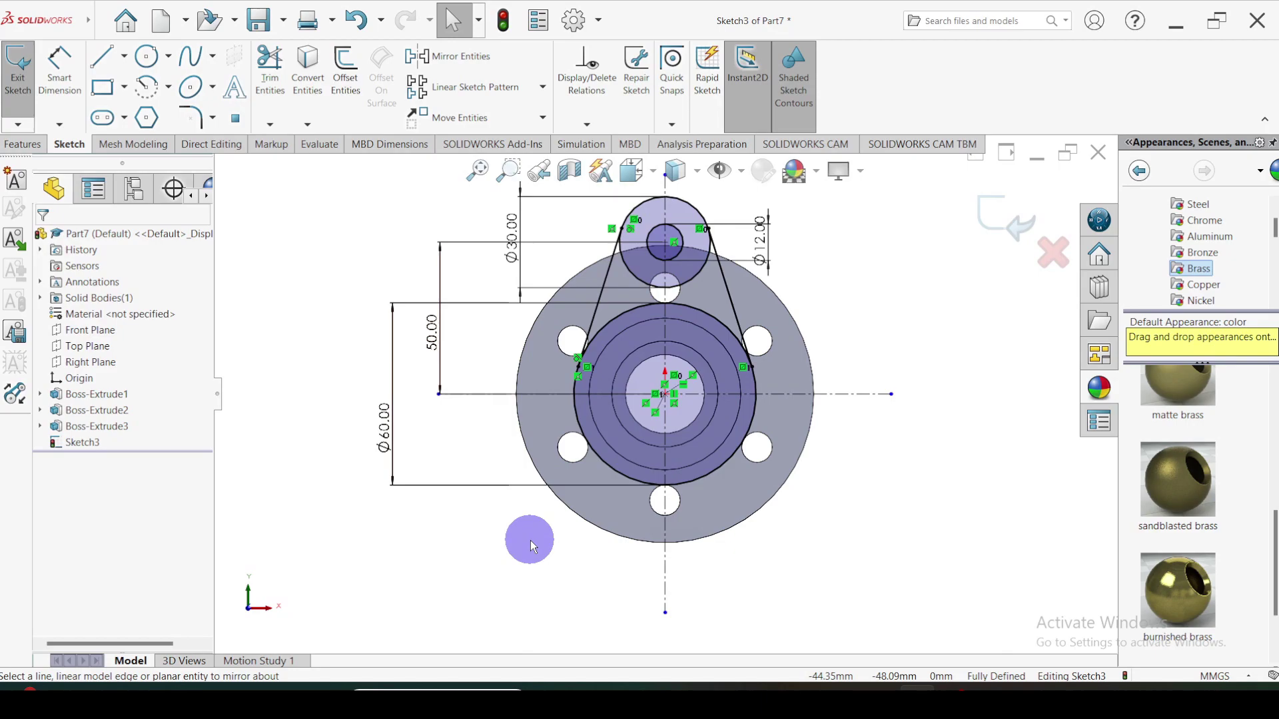
Mirror both slanted tangent lines and the 30 mm and 12 mm circles about the horizontal centreline, keeping the originals.
left_click(459, 59)
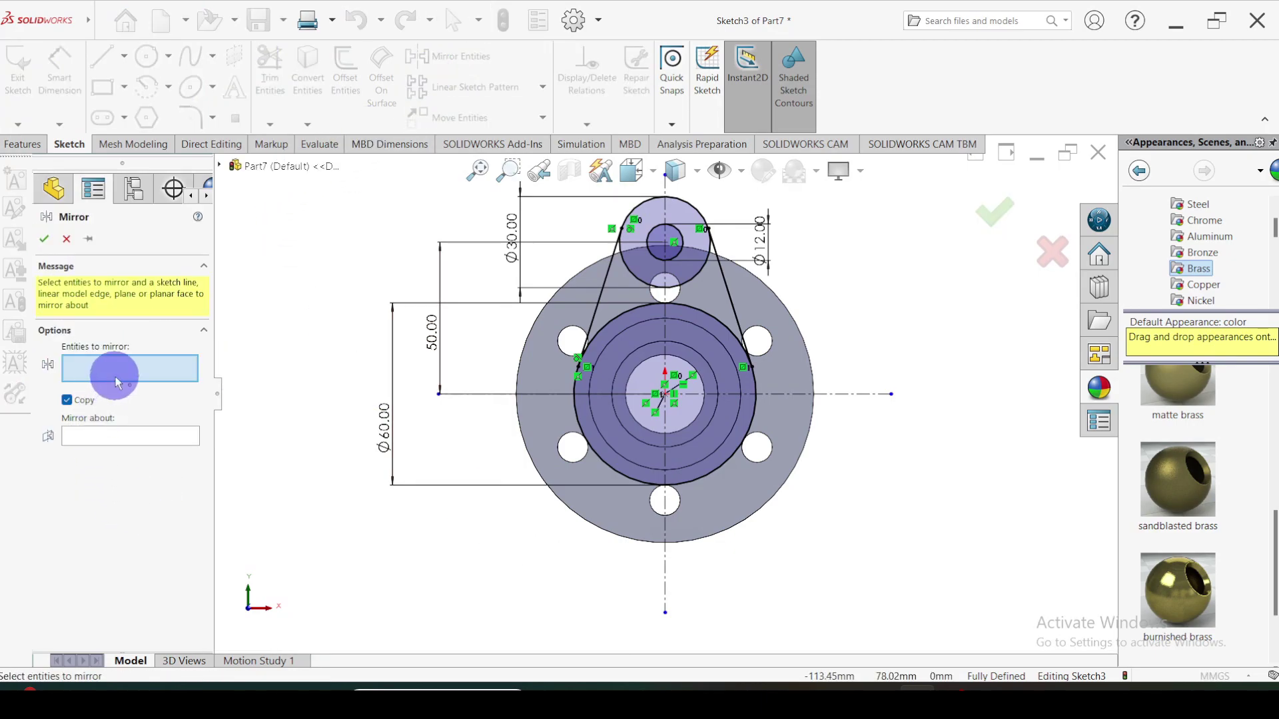
left_click(108, 436)
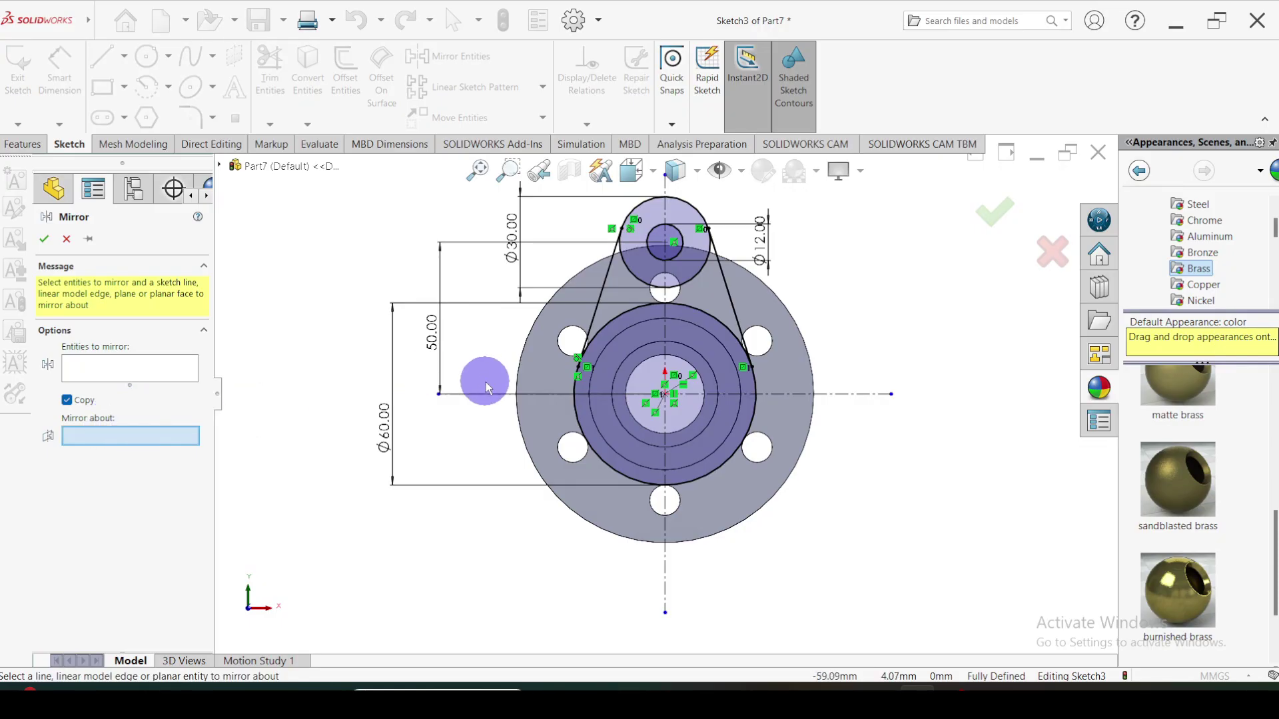
left_click(836, 393)
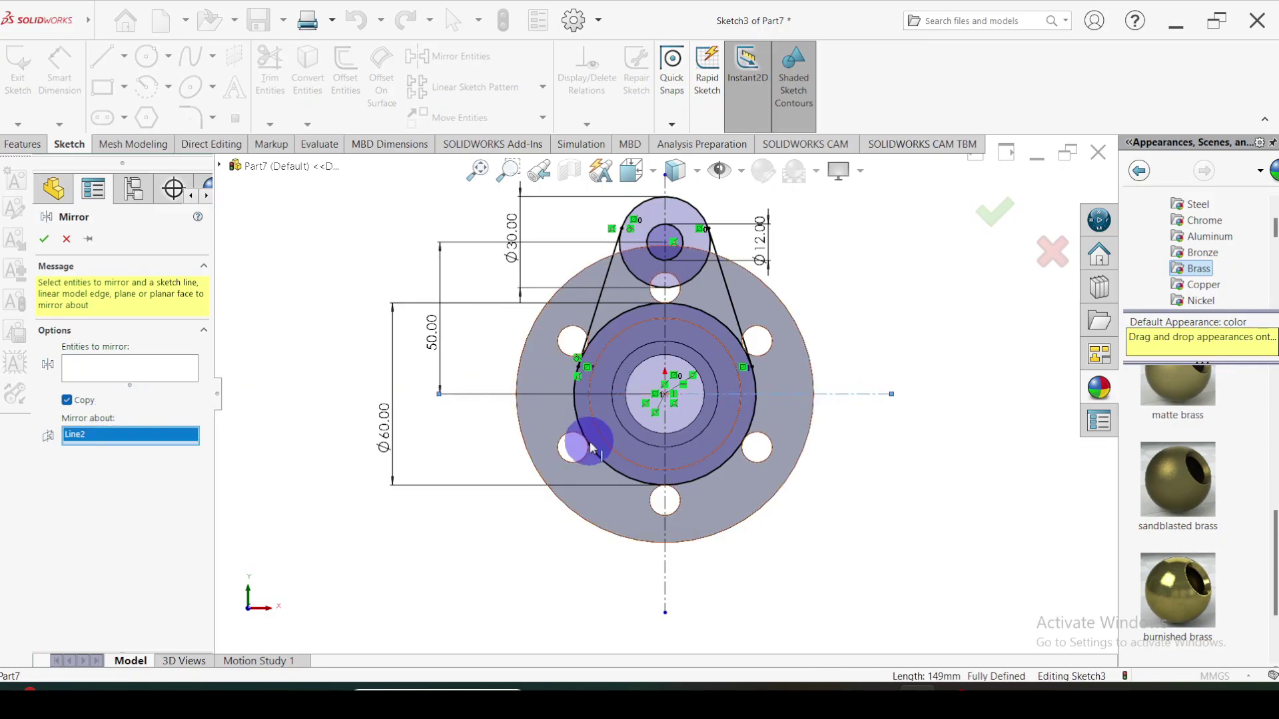
left_click(110, 369)
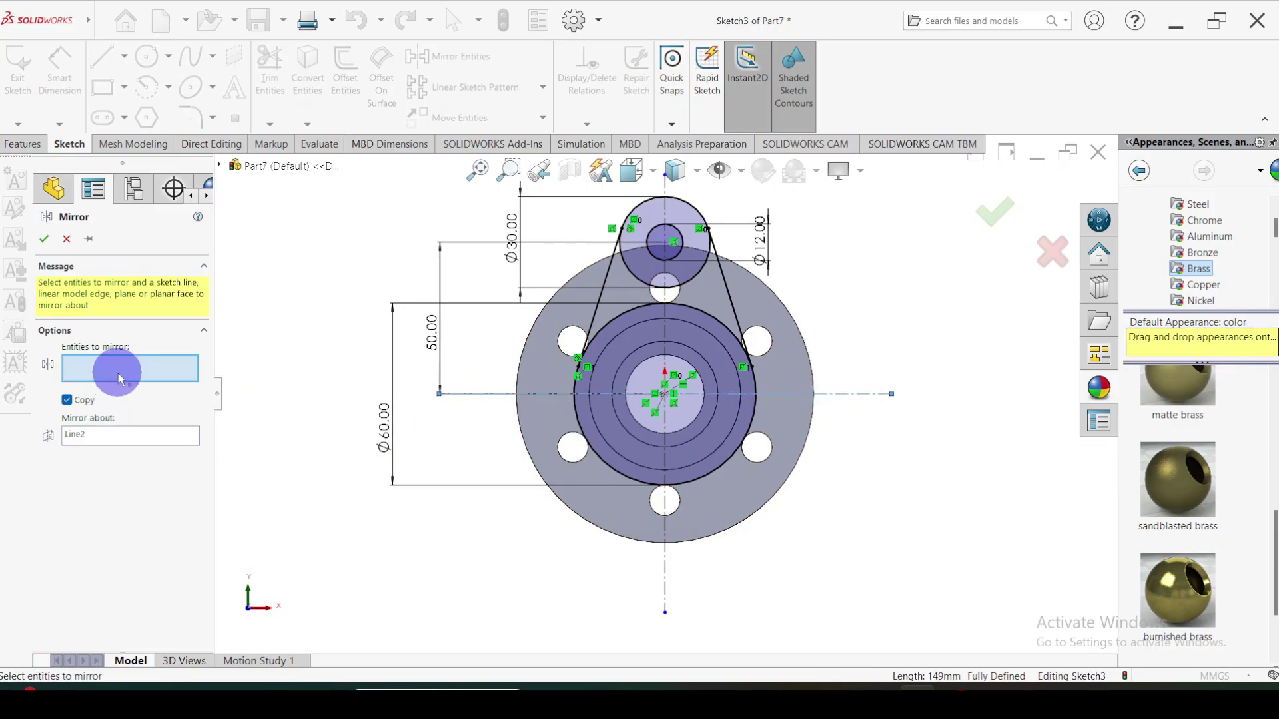
left_click(610, 281)
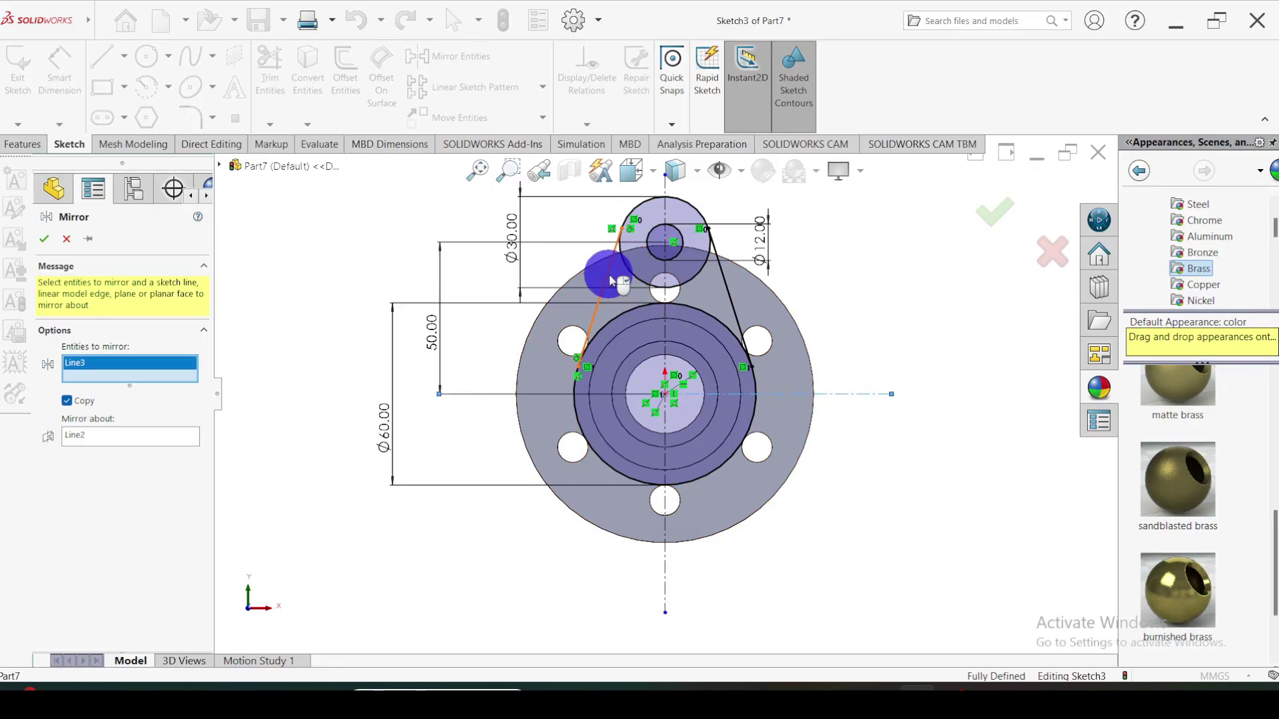
left_click(727, 289)
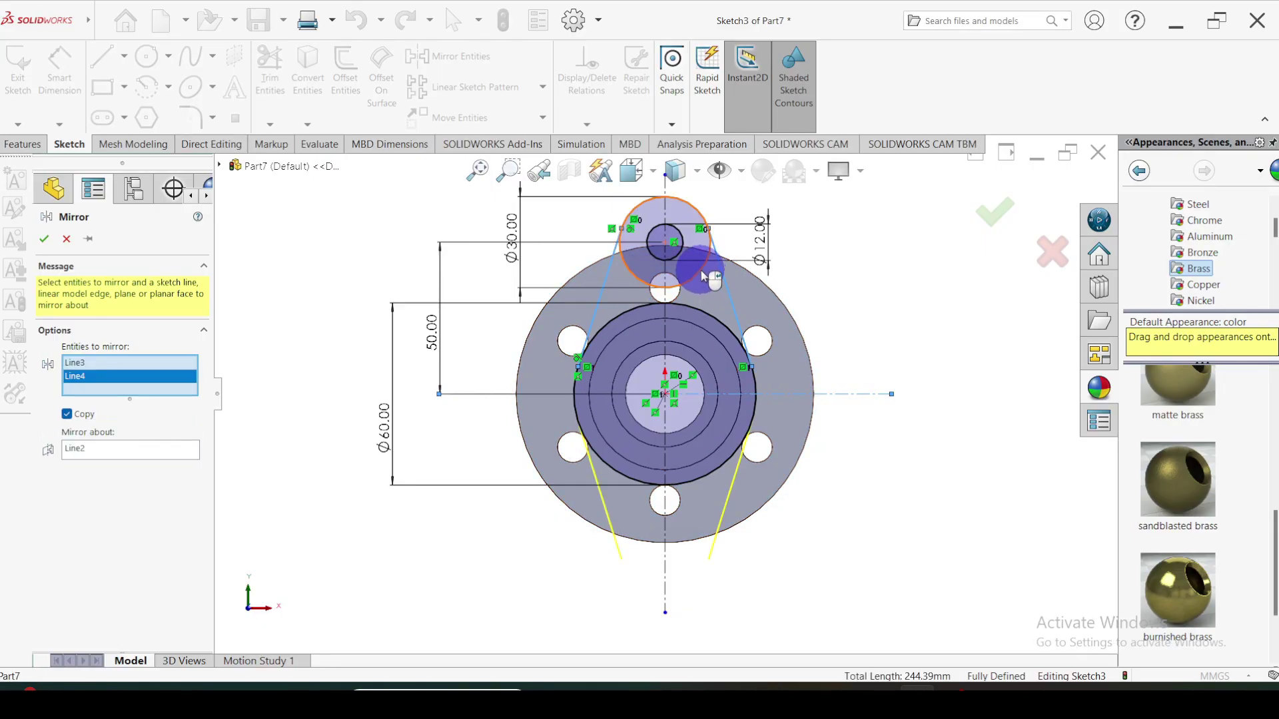
left_click(696, 266)
left_click(686, 254)
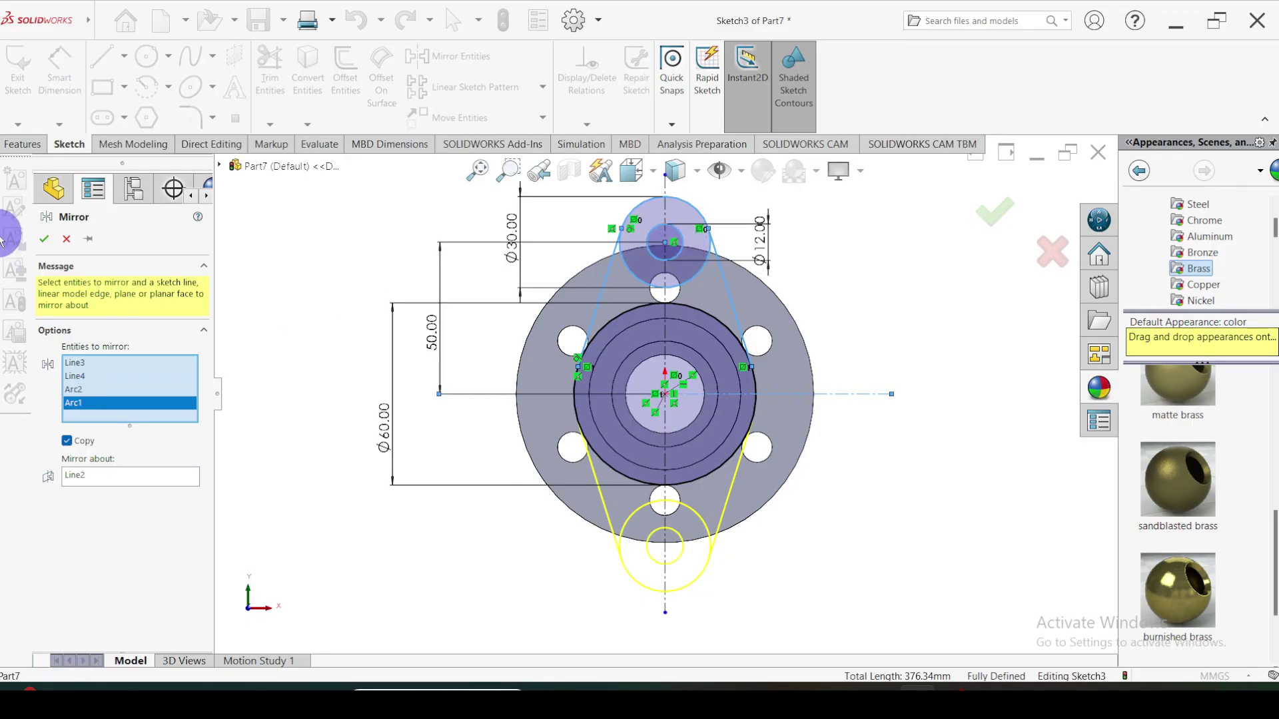
left_click(44, 240)
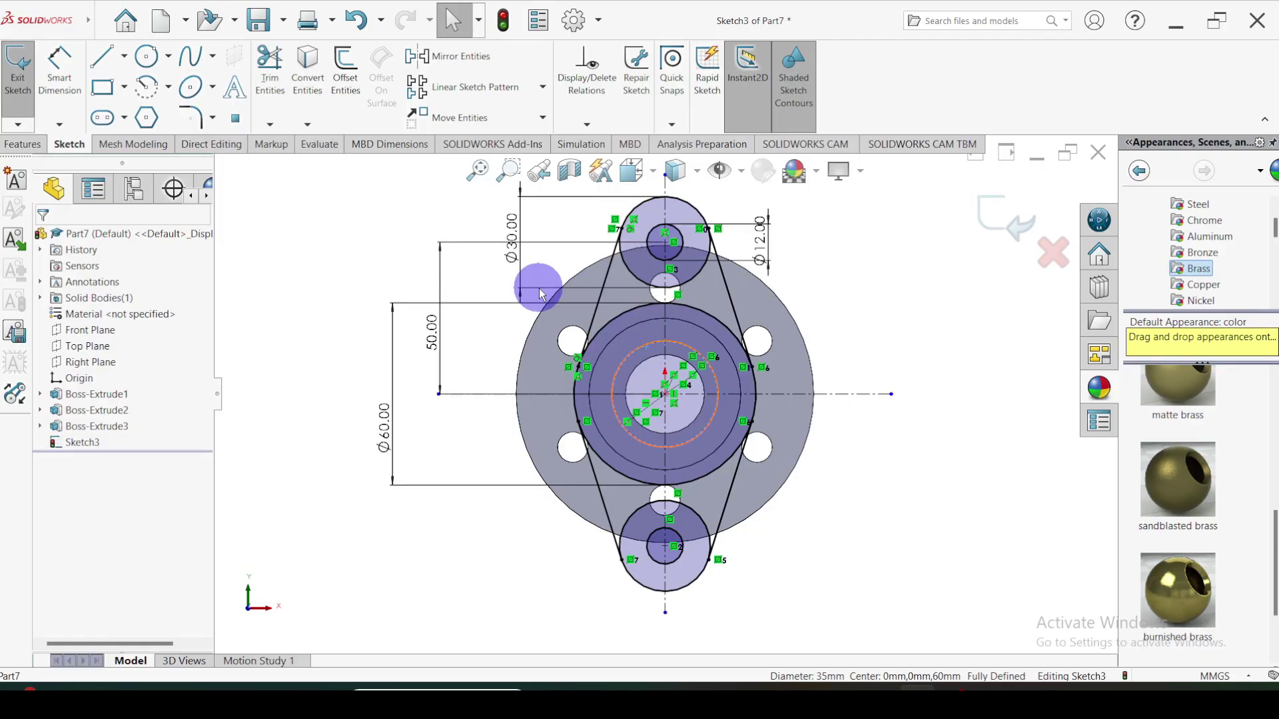
Offset the 35 mm bore edge by 0 mm to add its circle to the end plate sketch.
left_click(343, 90)
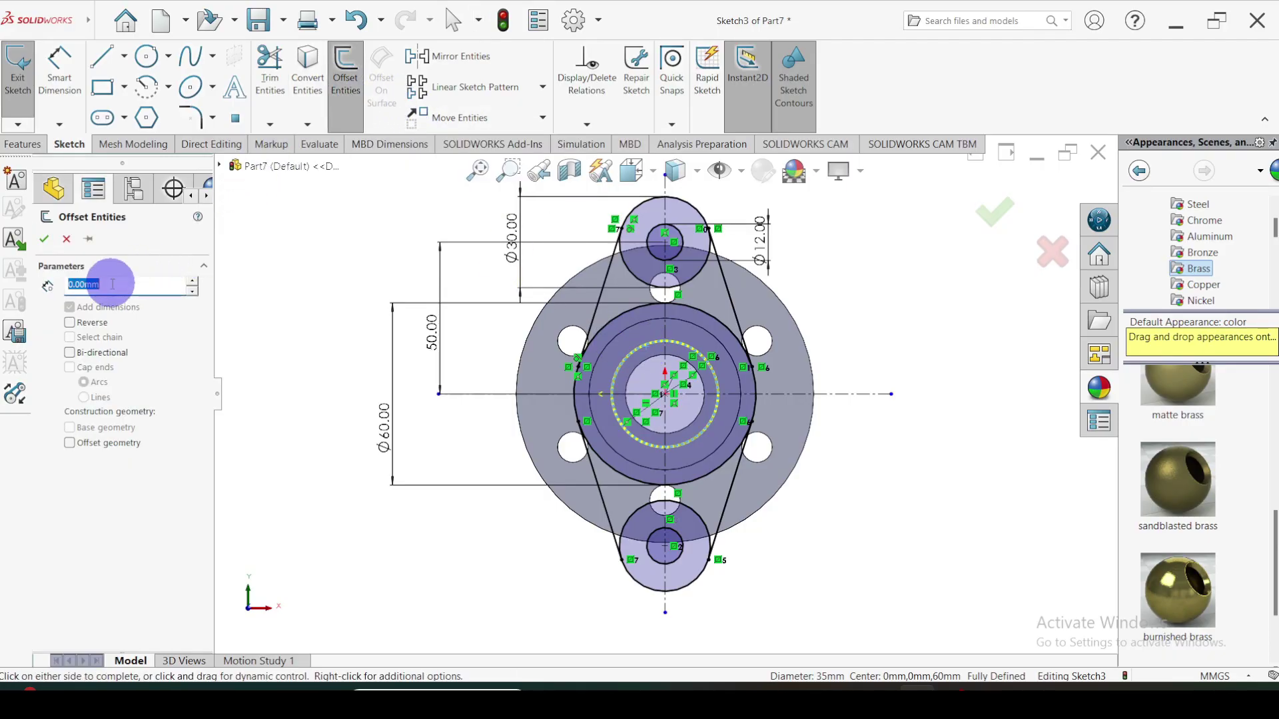
left_click(45, 238)
mouse_move(401, 343)
middle_mouse_down()
mouse_move(351, 325)
mouse_move(346, 357)
middle_mouse_up()
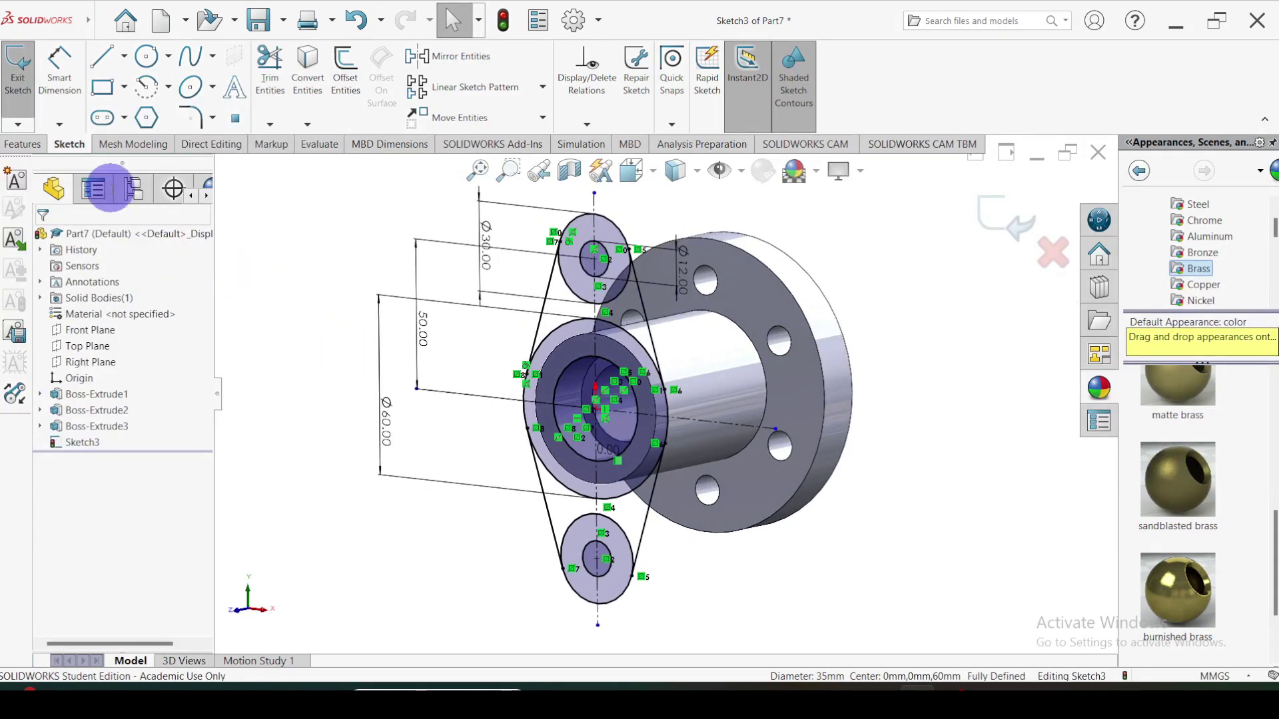
Extrude the two-lobed plate's six regions blind 15 mm with merged result, leaving the 35 mm bore and both 12 mm holes out.
left_click(20, 145)
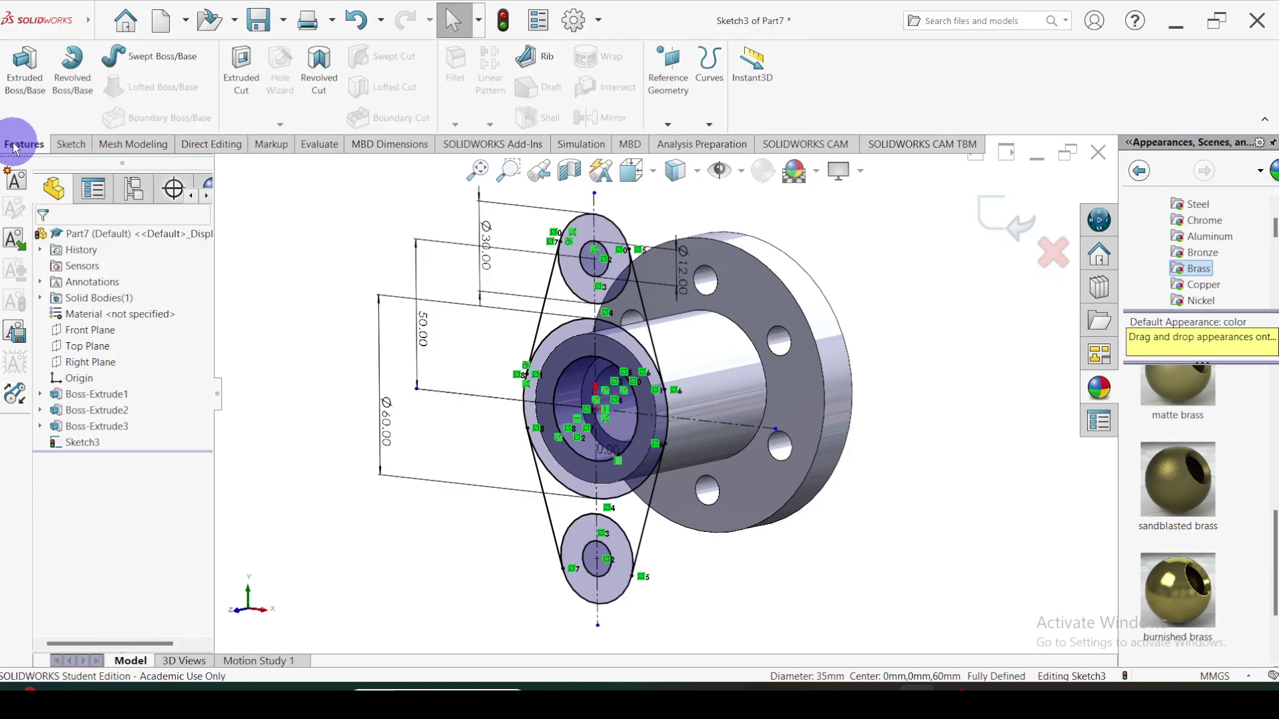
left_click(25, 78)
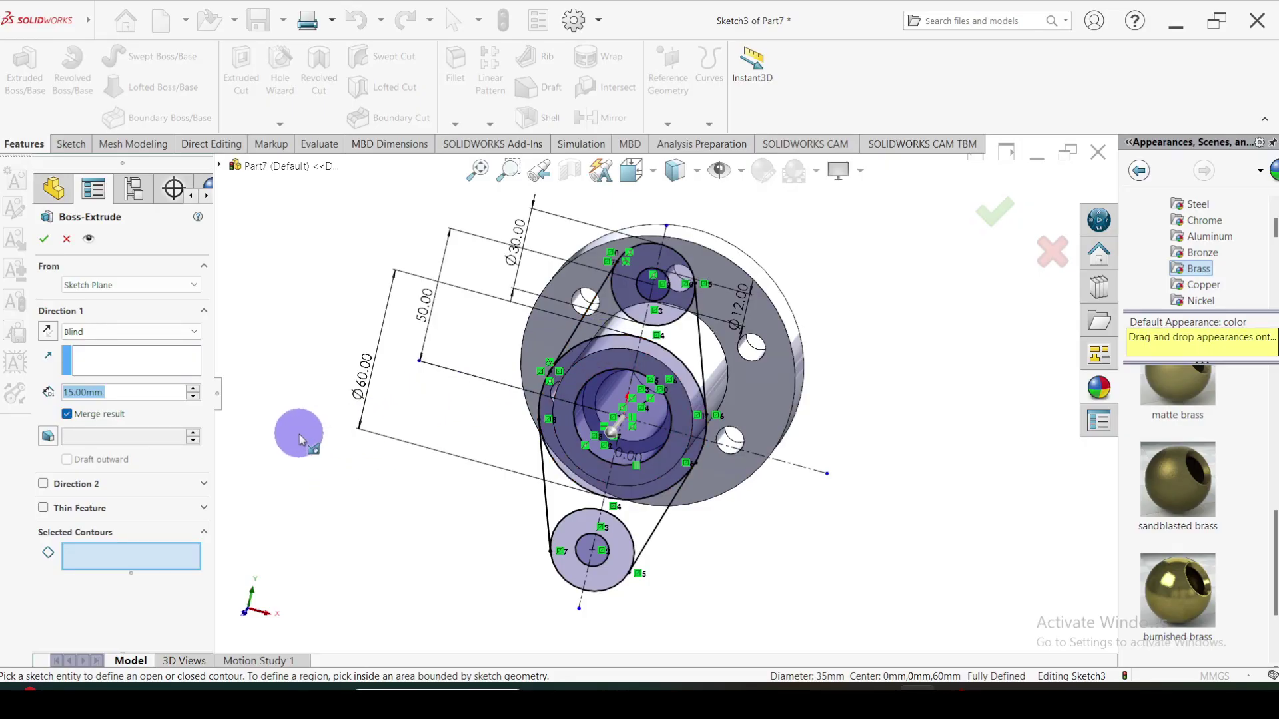
middle_click_drag(298, 434, 242, 414)
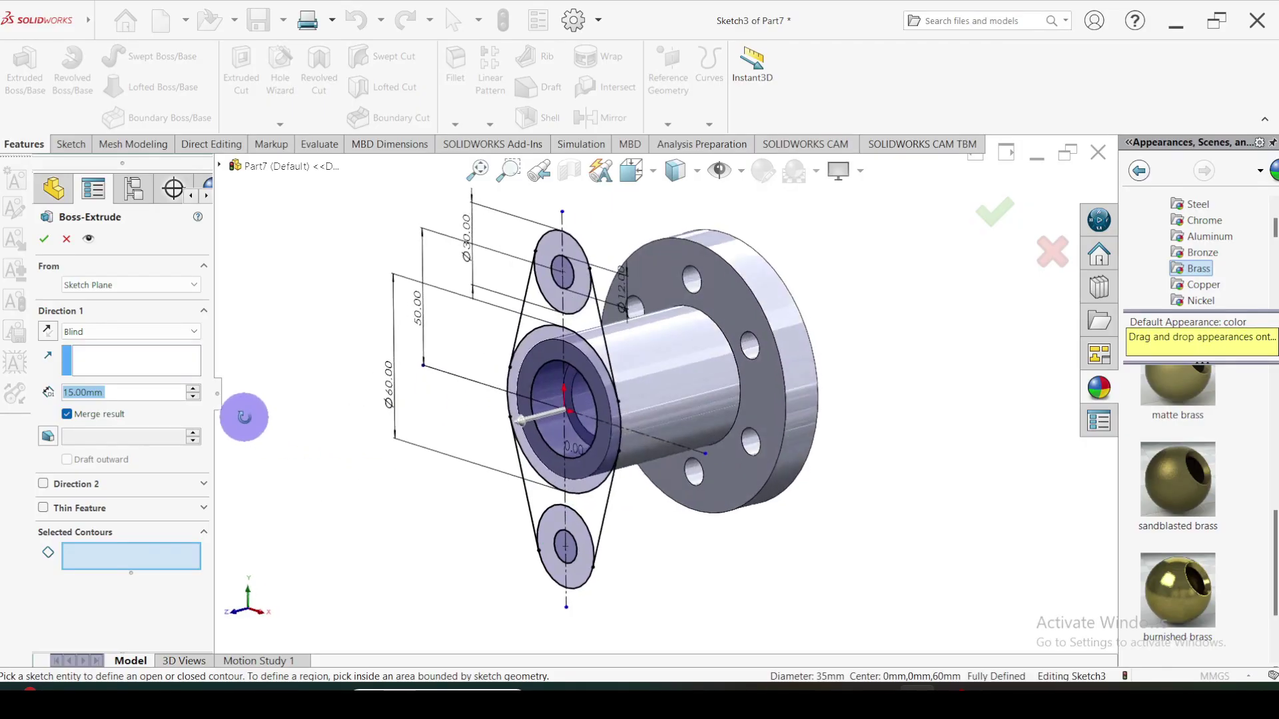
left_click(540, 310)
left_click(551, 297)
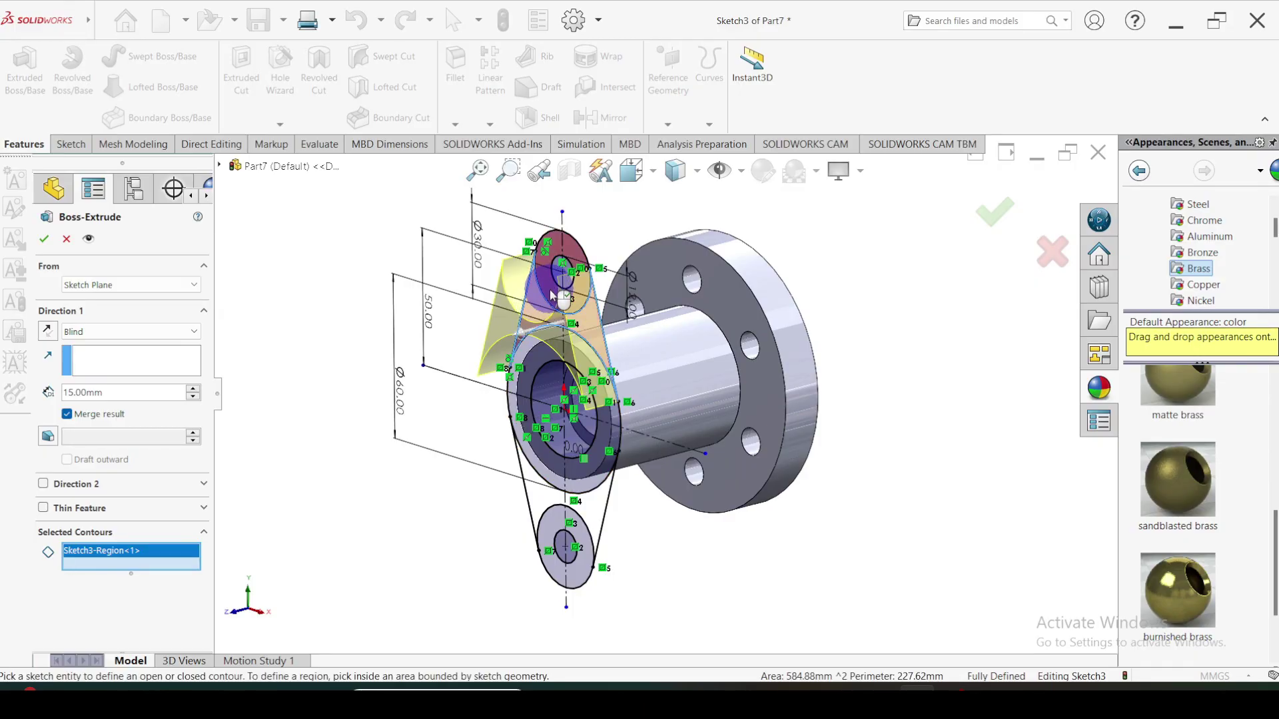
left_click(588, 545)
left_click(550, 475)
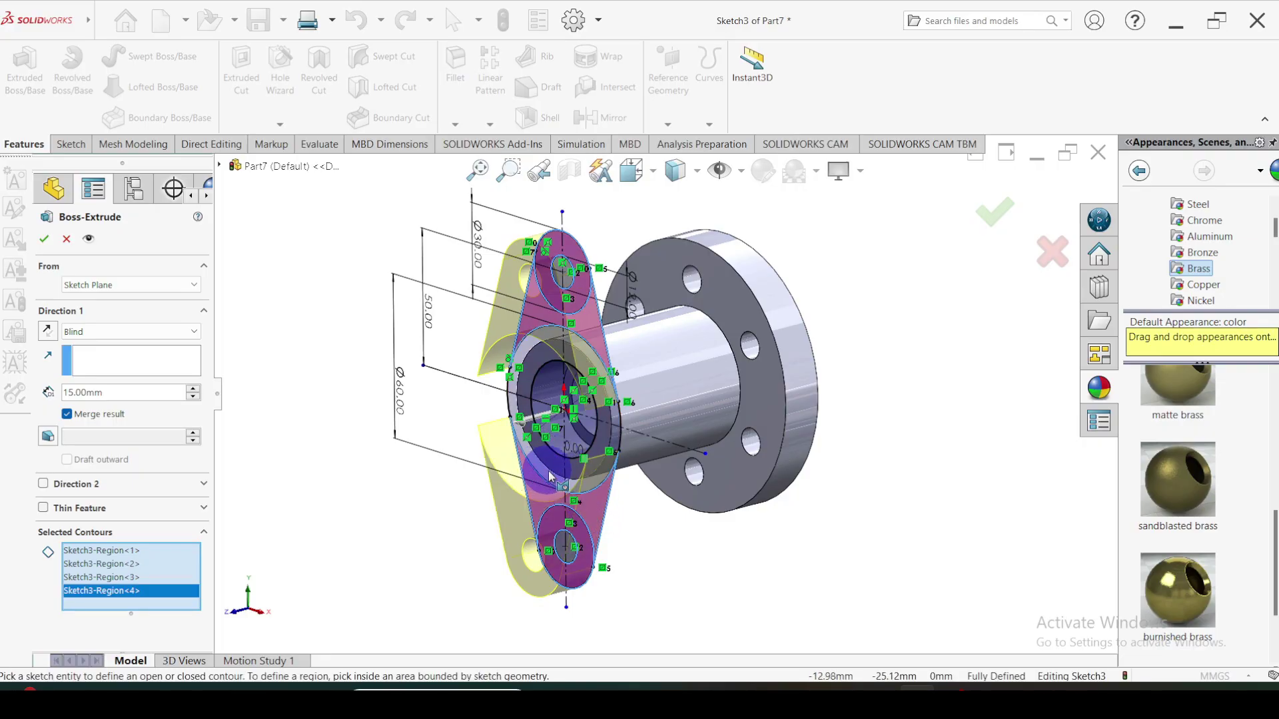
middle_click_drag(426, 463, 484, 445)
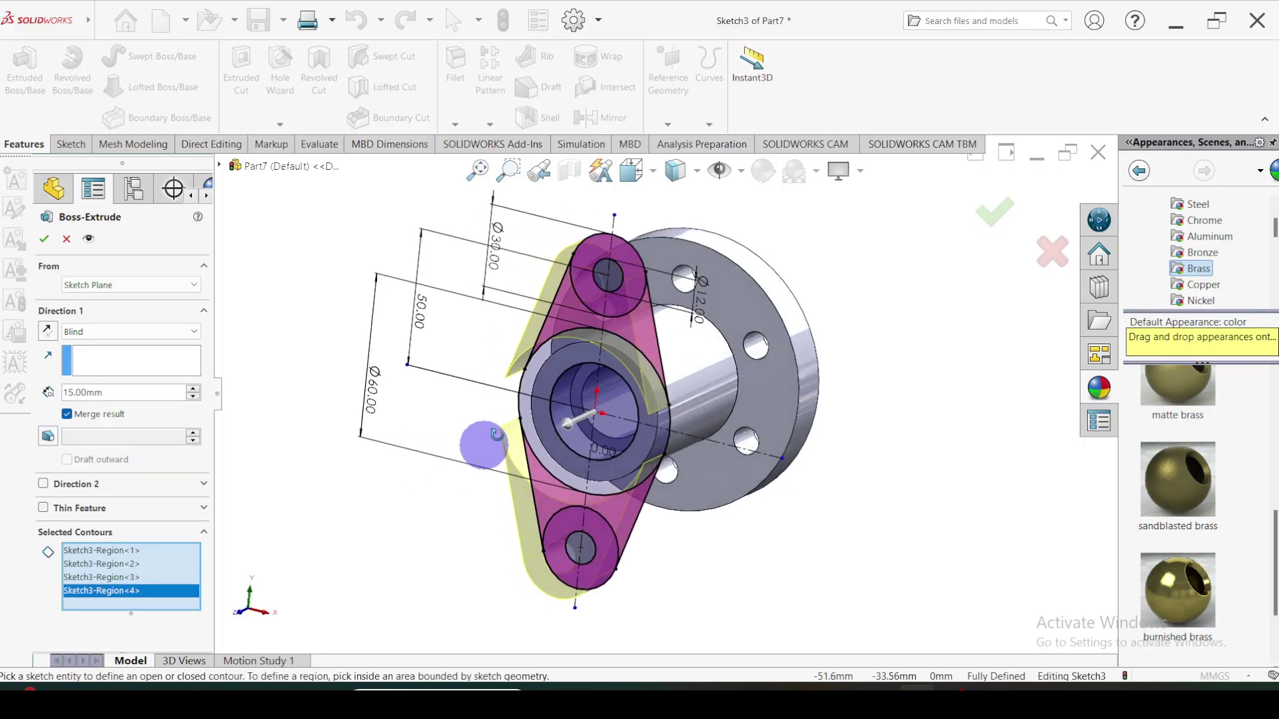
left_click(530, 392)
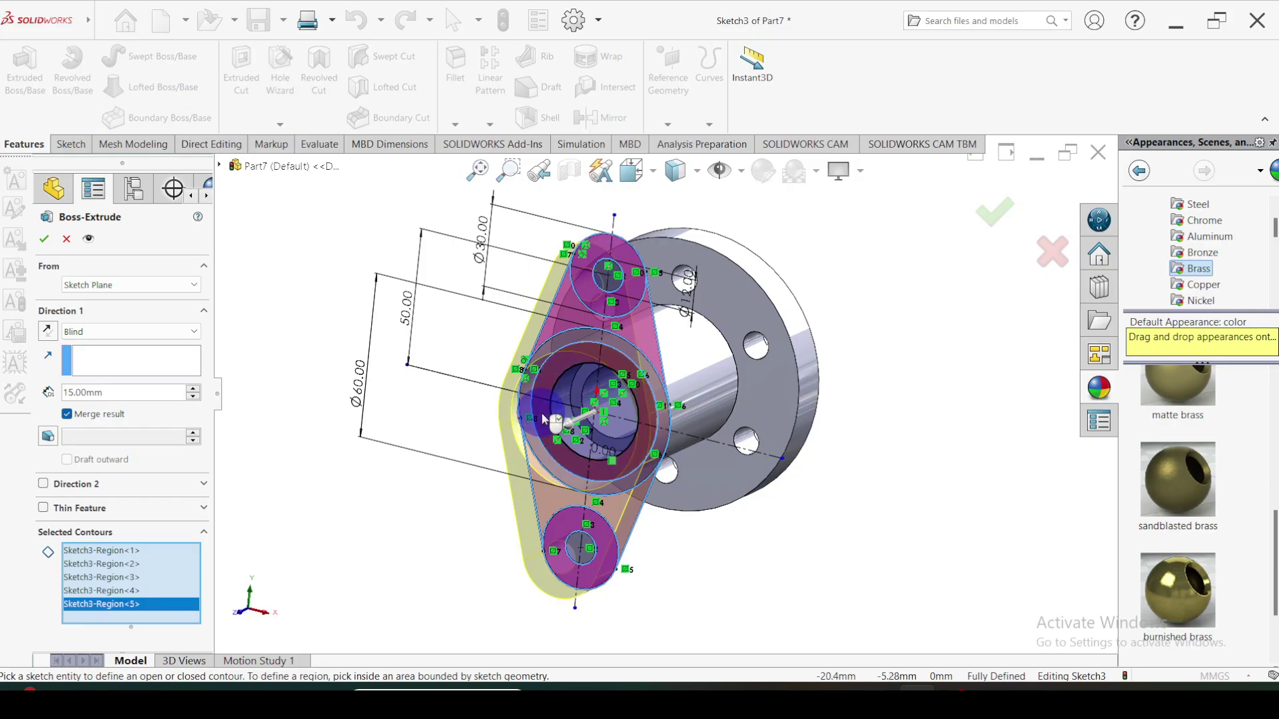
left_click(538, 408)
middle_click_drag(313, 550, 284, 529)
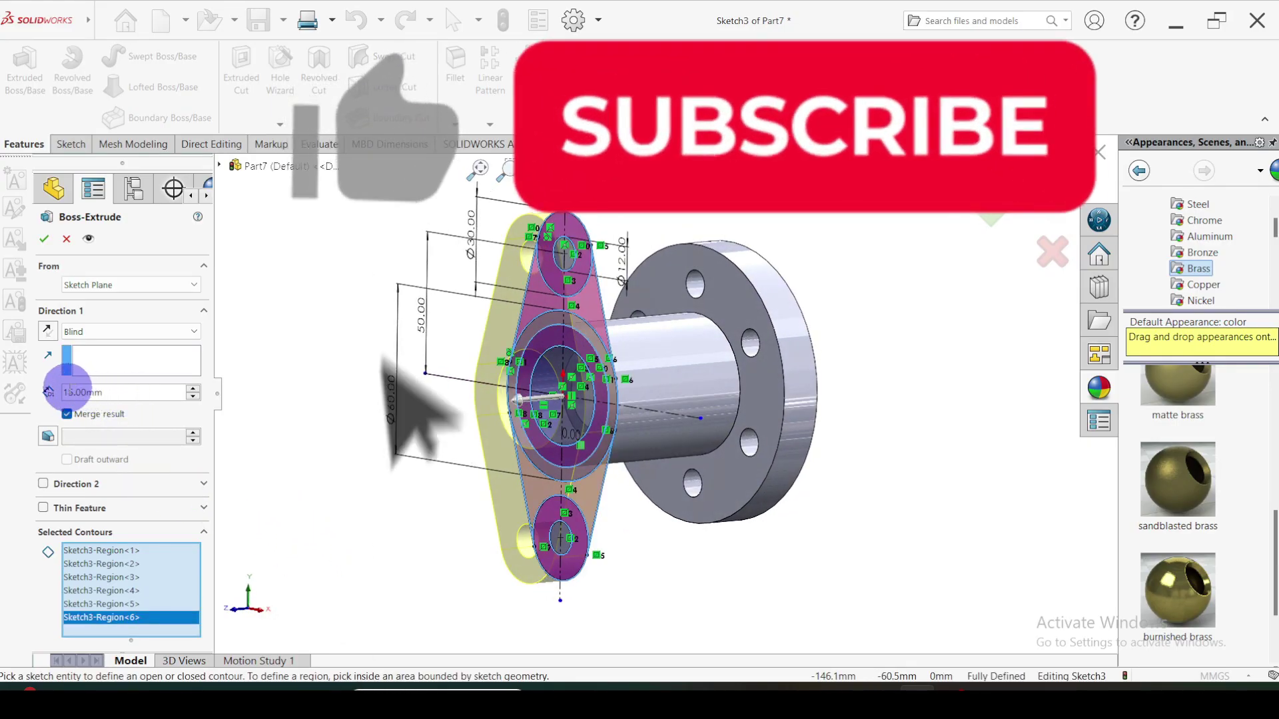
left_click(44, 240)
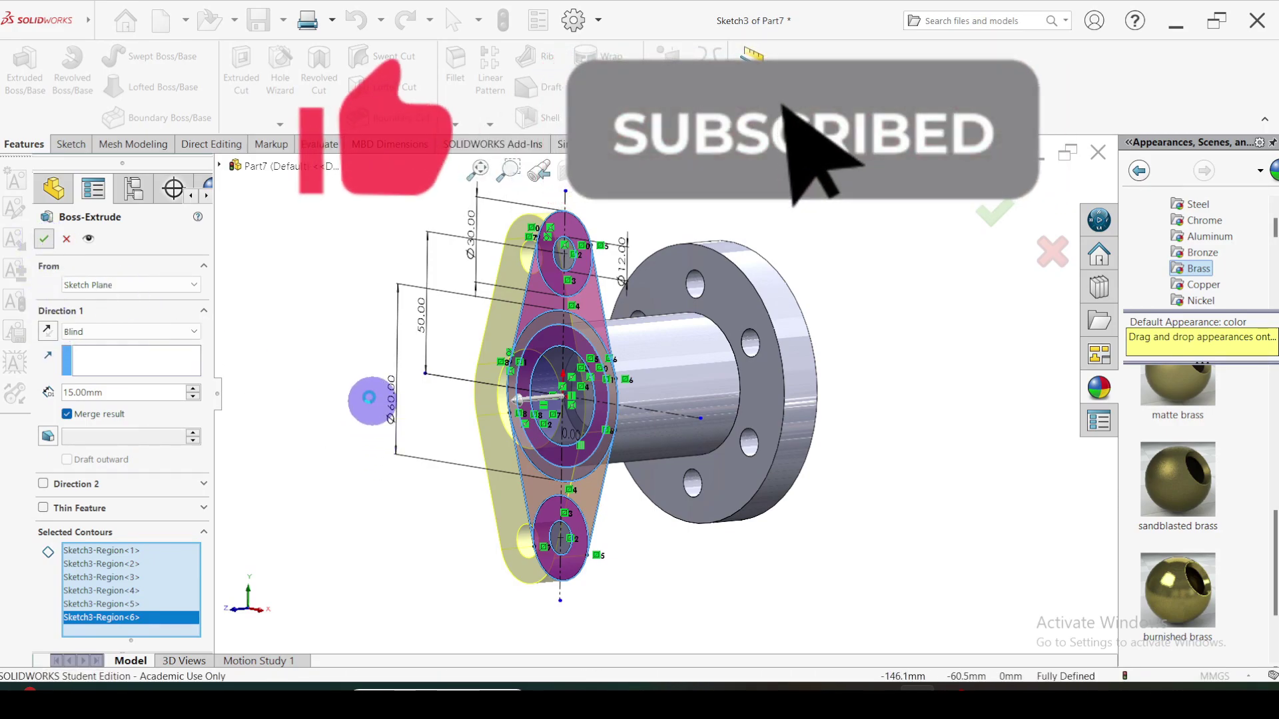